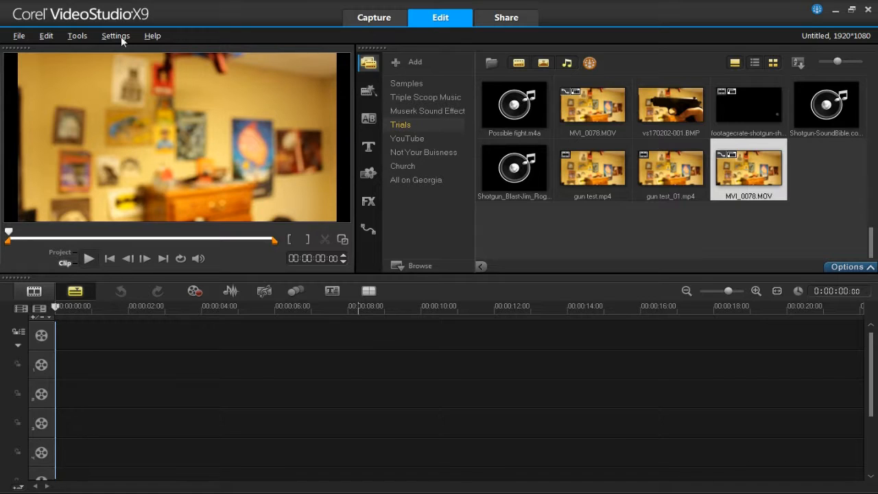
# - Place the MVI_0078.MOV clip from the Trials folder at the start of the main video track
pyautogui.moveTo(748, 168); pyautogui.dragTo(132, 343)
pyautogui.click(84, 367)
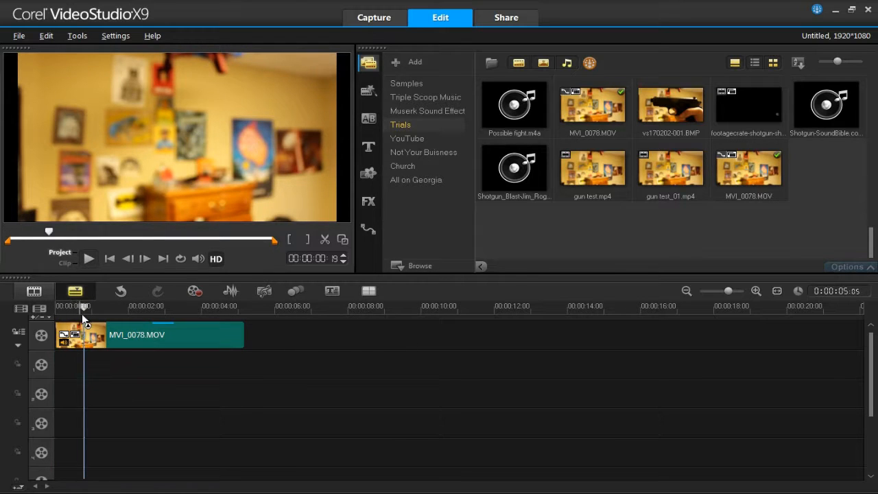
# - Split the MVI_0078.MOV clip at 00:00:02:16, where the gun is held still
pyautogui.moveTo(85, 307); pyautogui.dragTo(151, 308)
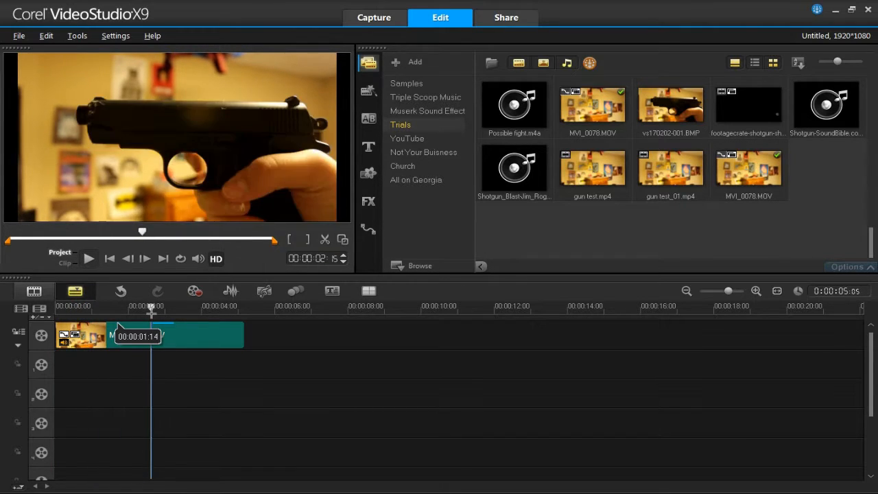
pyautogui.moveTo(732, 294); pyautogui.dragTo(747, 296)
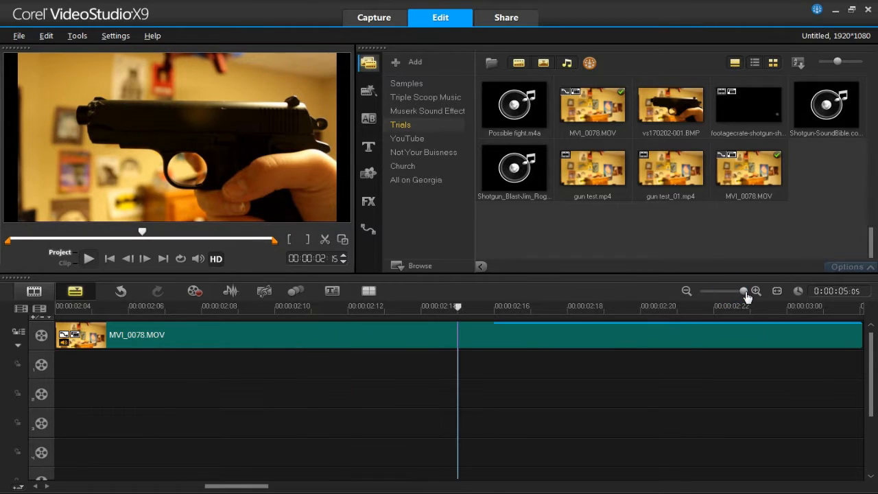
pyautogui.moveTo(458, 308); pyautogui.dragTo(494, 307)
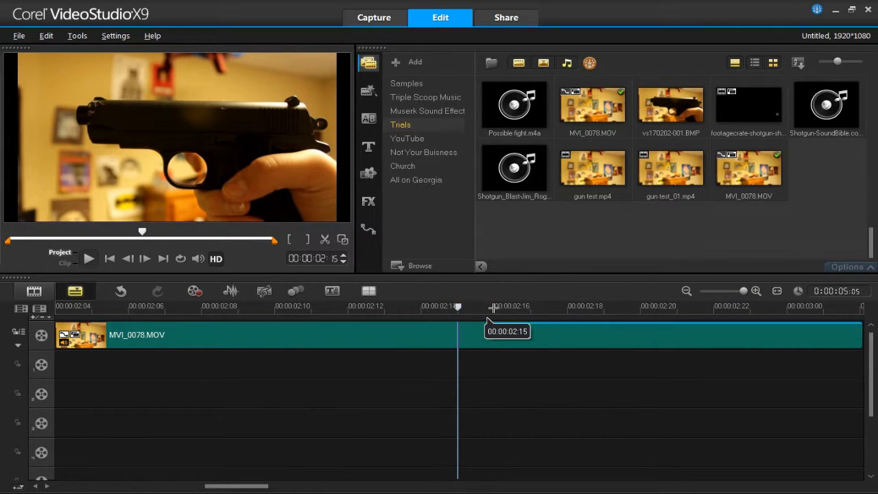
pyautogui.click(320, 244)
# - Split the second part of the clip at 00:00:03:06
pyautogui.moveTo(743, 291); pyautogui.dragTo(737, 292)
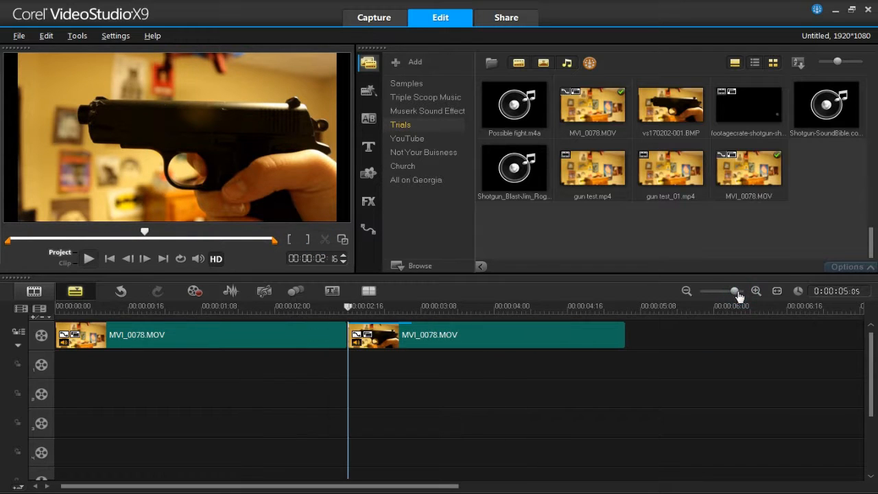
pyautogui.click(406, 382)
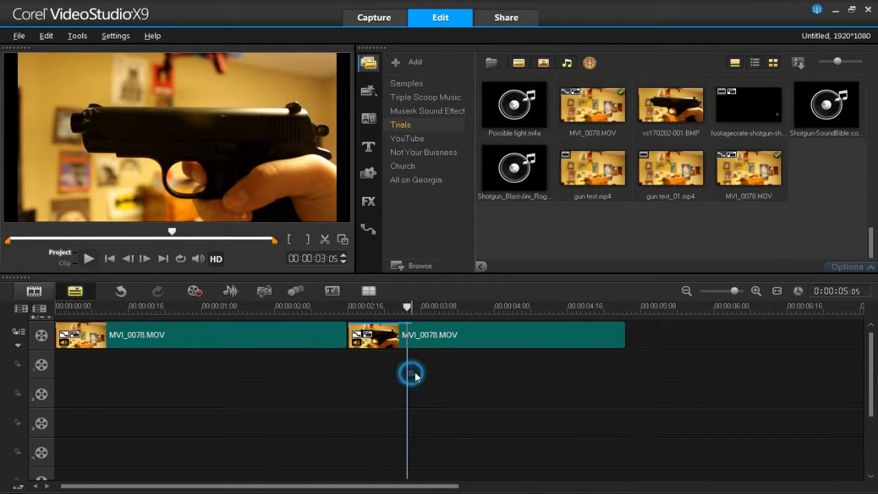
pyautogui.click(412, 306)
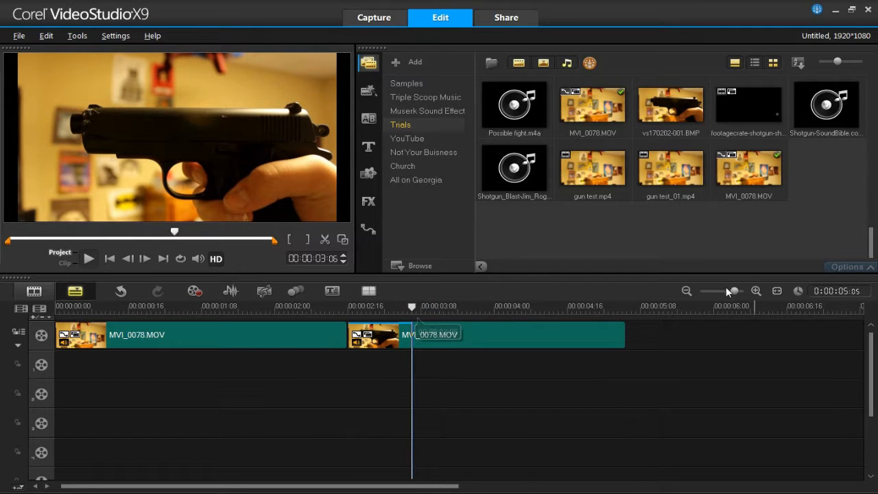
pyautogui.moveTo(734, 292); pyautogui.dragTo(744, 292)
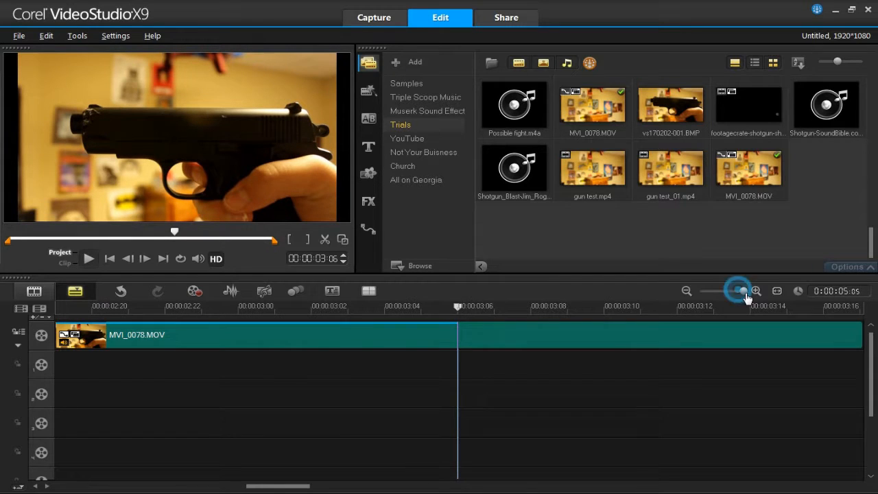
pyautogui.click(322, 240)
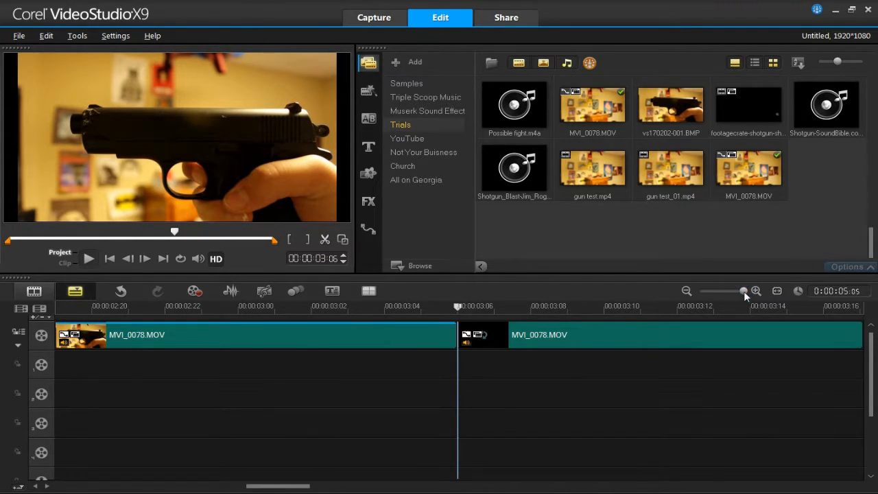
# - Undo both splits of the MVI_0078.MOV clip
pyautogui.moveTo(744, 290); pyautogui.dragTo(733, 295)
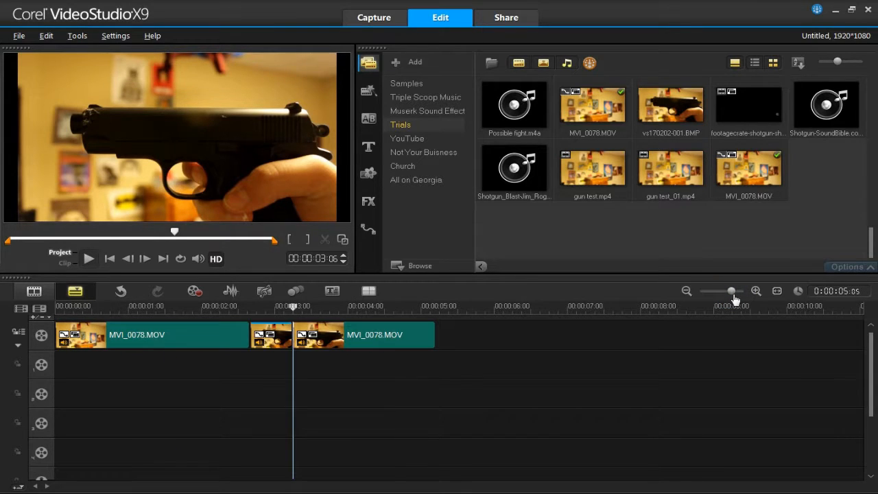
pyautogui.click(159, 371)
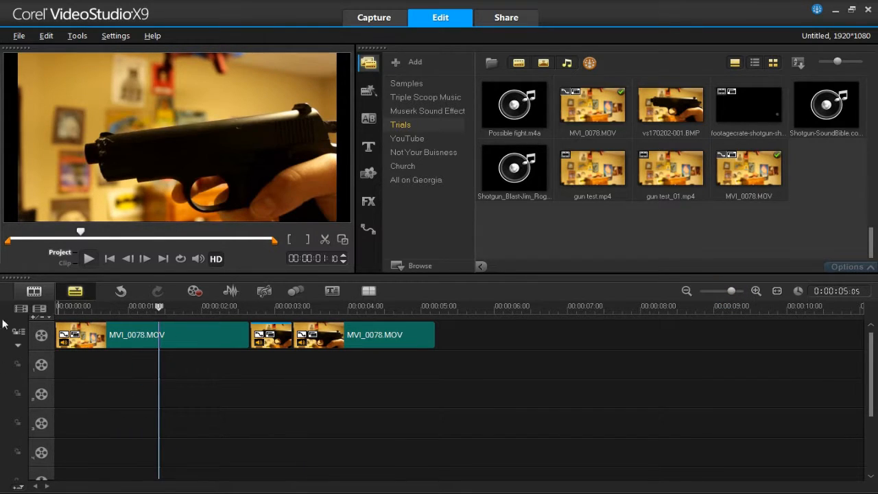
pyautogui.click(120, 291)
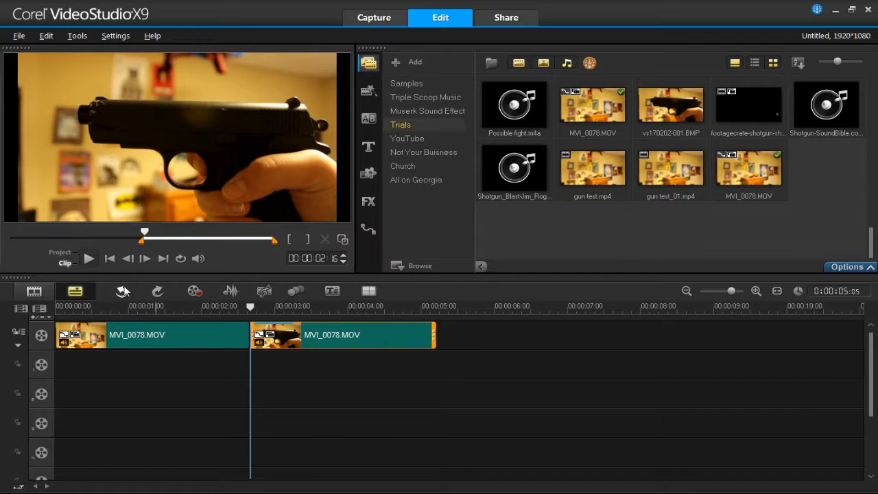
pyautogui.click(124, 291)
pyautogui.click(127, 387)
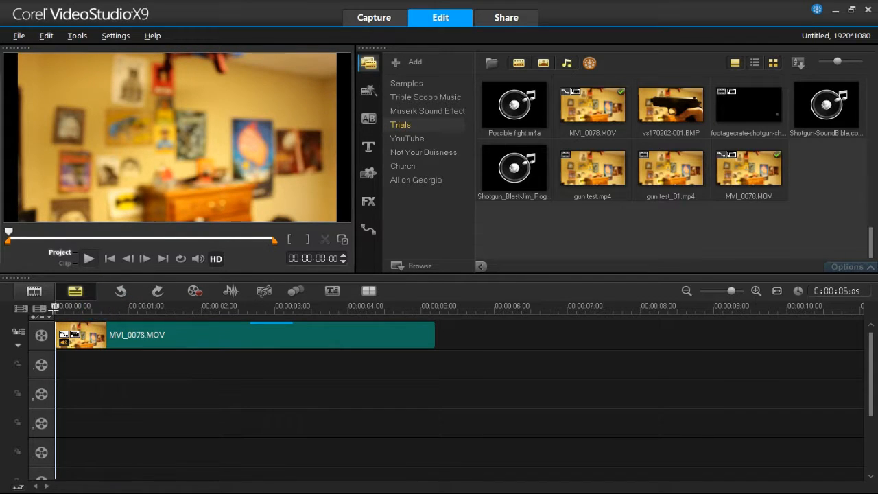
# - Split the MVI_0078.MOV clip at 00:00:02:16 and again at 00:00:03:06 to isolate a short middle segment
pyautogui.moveTo(53, 308); pyautogui.dragTo(249, 283)
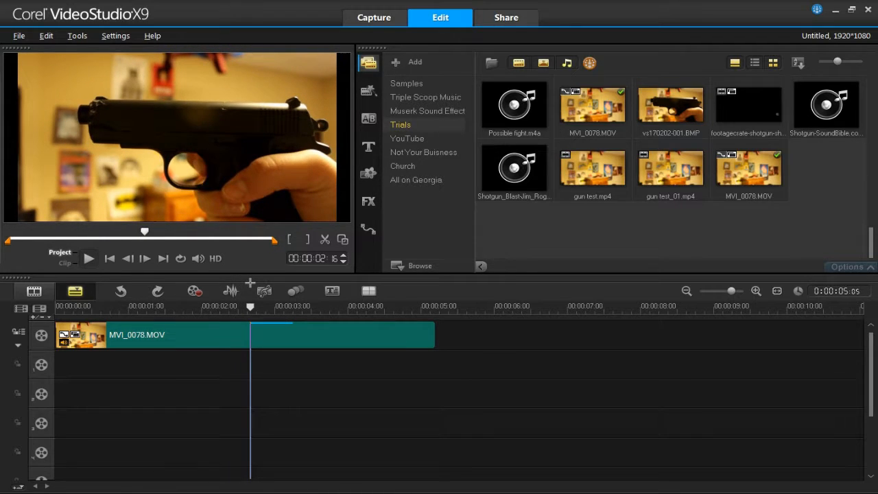
pyautogui.click(324, 239)
pyautogui.moveTo(250, 306); pyautogui.dragTo(293, 305)
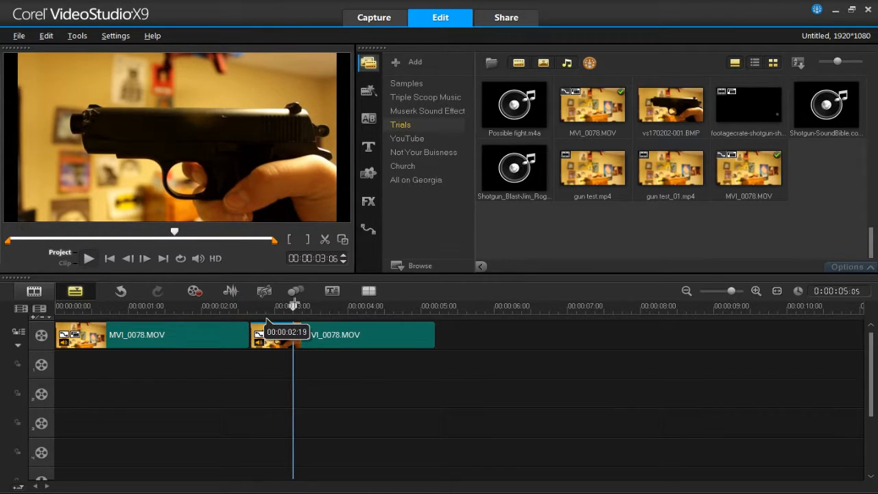
pyautogui.click(325, 240)
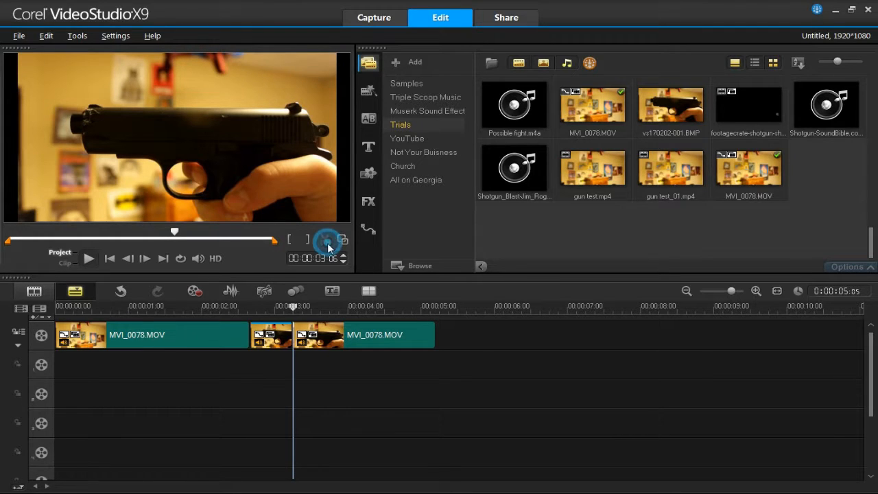
# - Take a snapshot of the frame at 00:00:02:16, the start of the short middle segment
pyautogui.moveTo(293, 306); pyautogui.dragTo(259, 309)
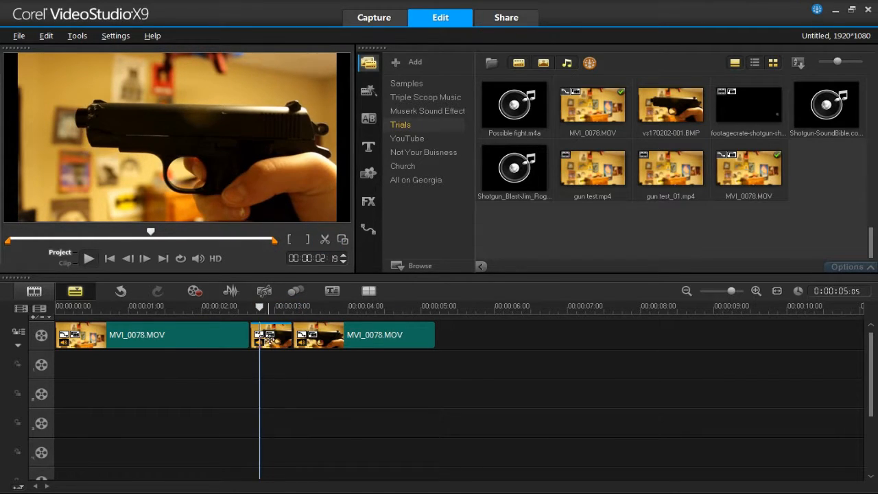
pyautogui.click(269, 340)
pyautogui.moveTo(260, 307)
pyautogui.mouseDown()
pyautogui.moveTo(251, 308)
pyautogui.moveTo(293, 310)
pyautogui.moveTo(250, 321)
pyautogui.mouseUp()
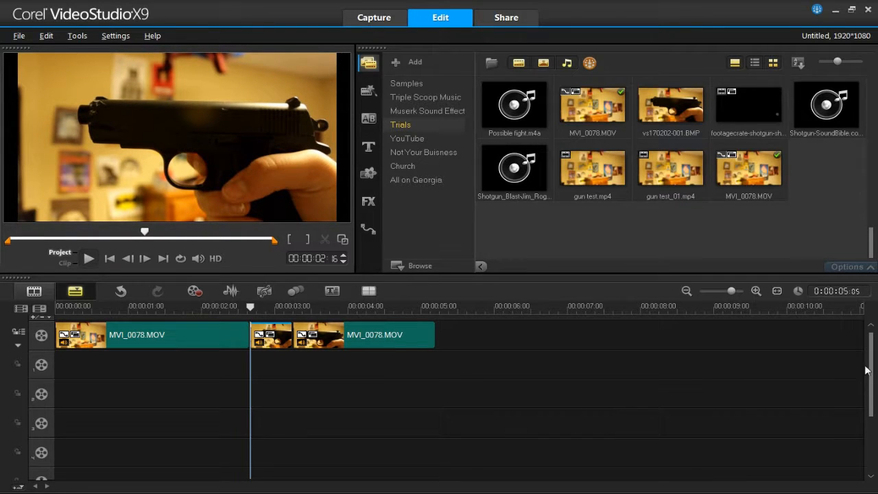
pyautogui.moveTo(732, 294)
pyautogui.mouseDown()
pyautogui.moveTo(740, 293)
pyautogui.moveTo(721, 292)
pyautogui.moveTo(743, 296)
pyautogui.moveTo(735, 299)
pyautogui.mouseUp()
pyautogui.click(44, 37)
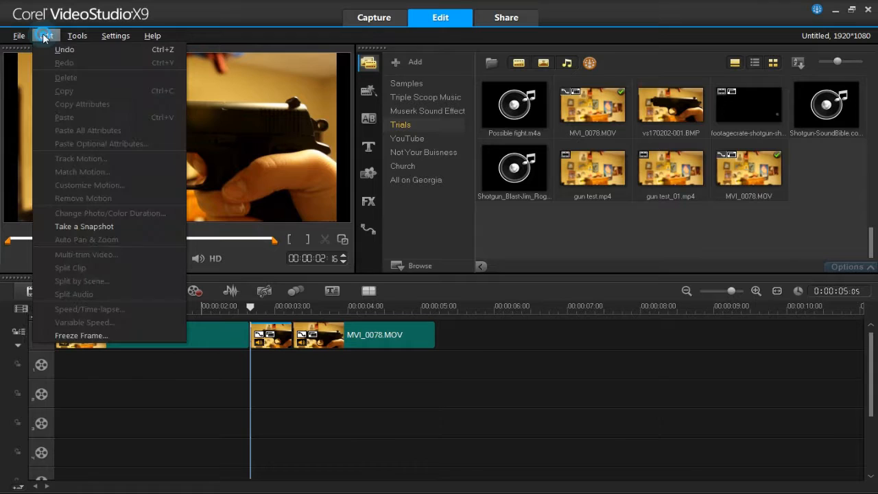
pyautogui.click(97, 227)
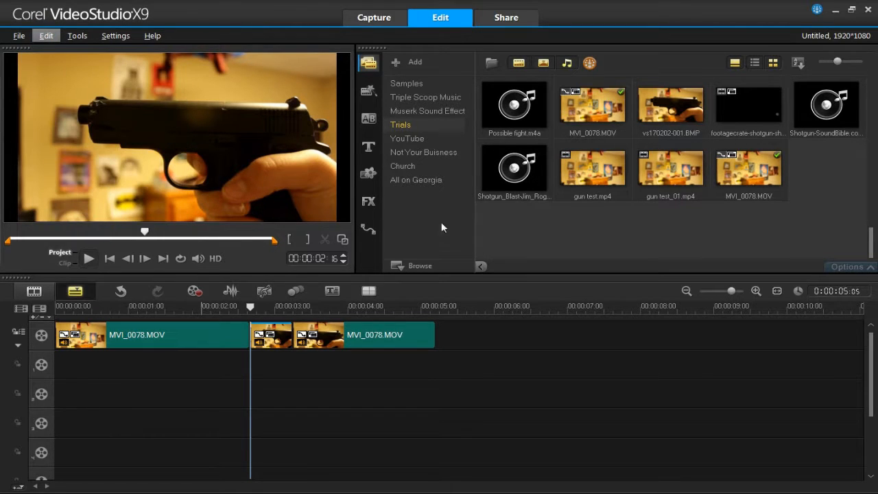
# - Place the snapshot vs170202-002.BMP on the first overlay track under the middle segment and trim it to that segment's length
pyautogui.moveTo(830, 179); pyautogui.dragTo(271, 365)
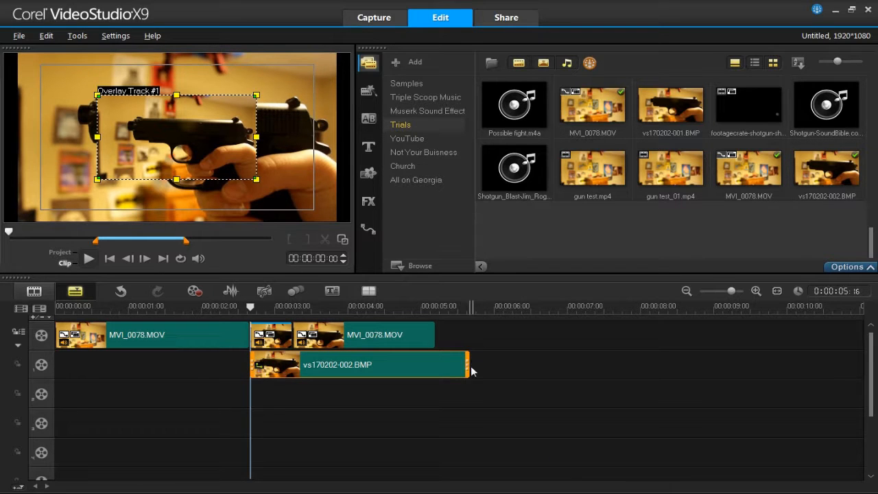
pyautogui.moveTo(467, 364); pyautogui.dragTo(289, 367)
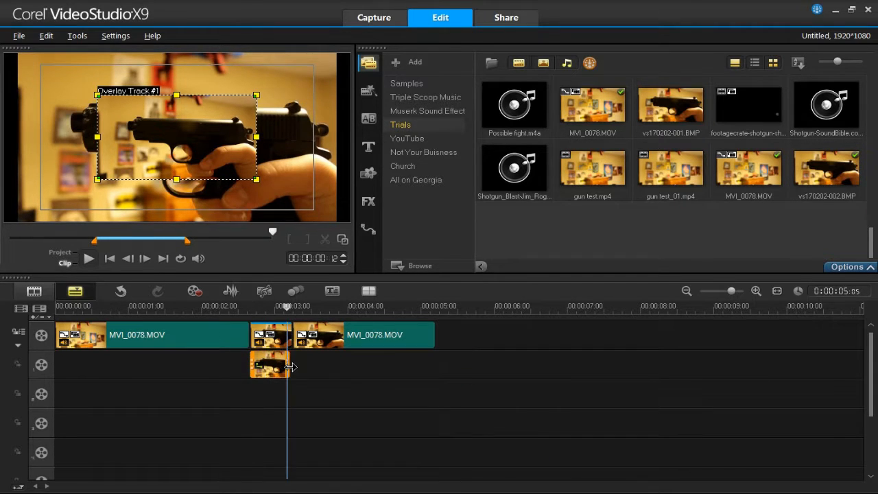
pyautogui.moveTo(287, 367); pyautogui.dragTo(292, 367)
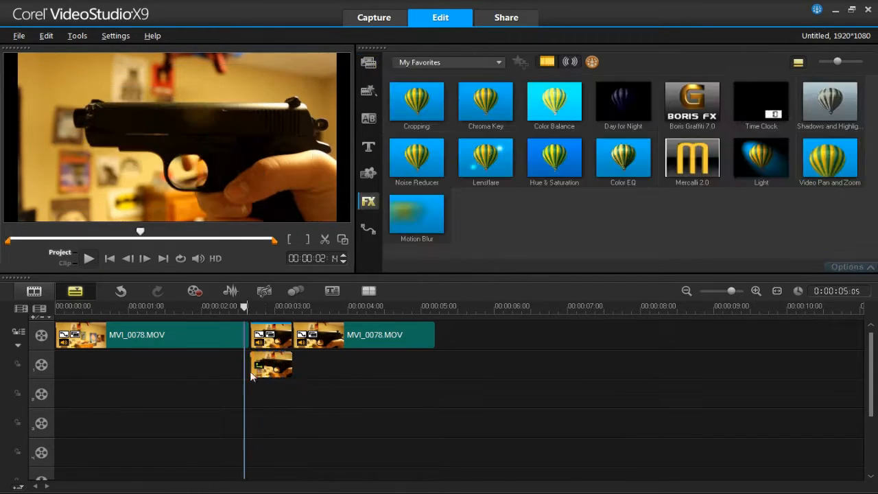
# - Apply the Boris Graffiti 7.0 filter to the overlay snapshot and open the effect in Advanced Mode
pyautogui.click(259, 392)
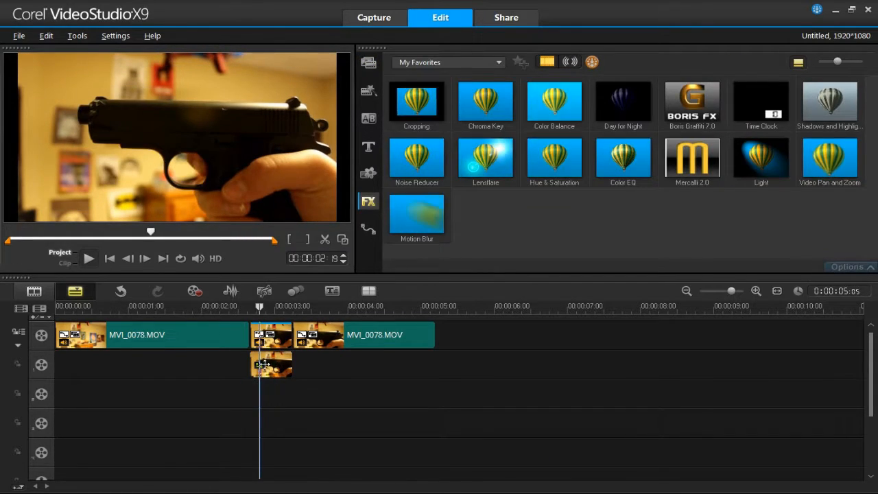
pyautogui.moveTo(261, 308); pyautogui.dragTo(232, 309)
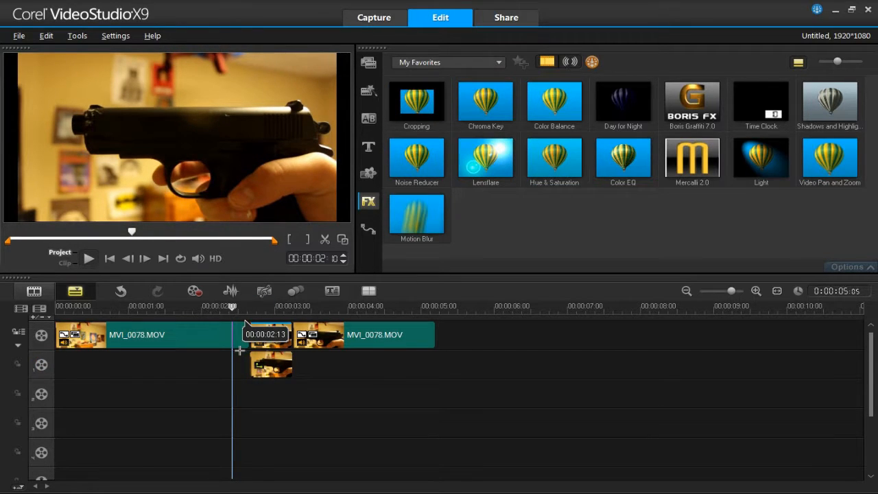
pyautogui.click(42, 365)
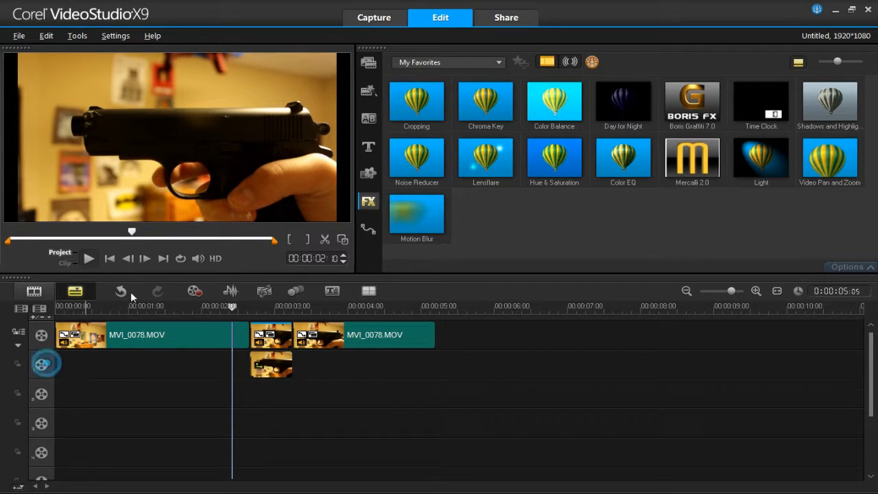
pyautogui.moveTo(233, 307)
pyautogui.mouseDown()
pyautogui.moveTo(277, 308)
pyautogui.moveTo(251, 307)
pyautogui.mouseUp()
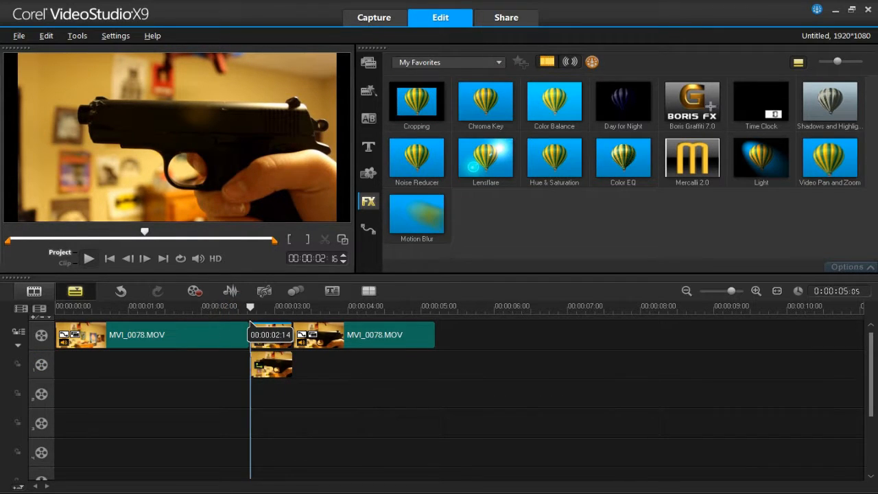
pyautogui.moveTo(702, 124); pyautogui.dragTo(272, 367)
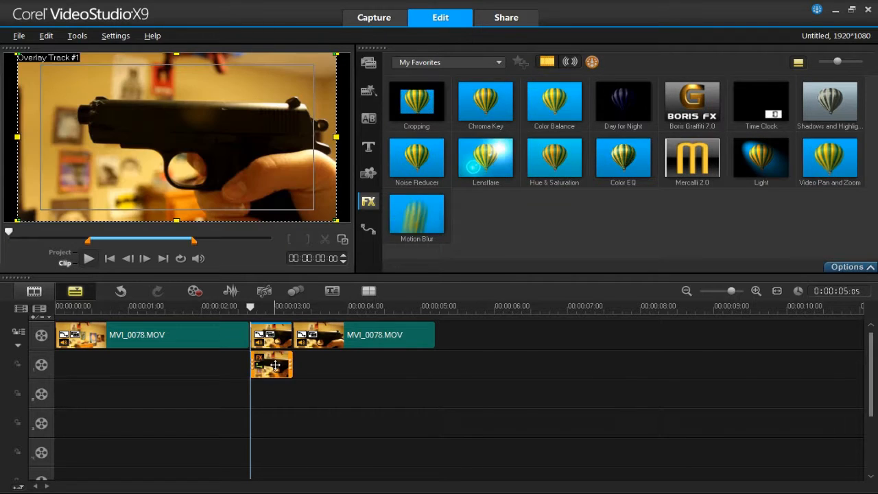
pyautogui.click(436, 254)
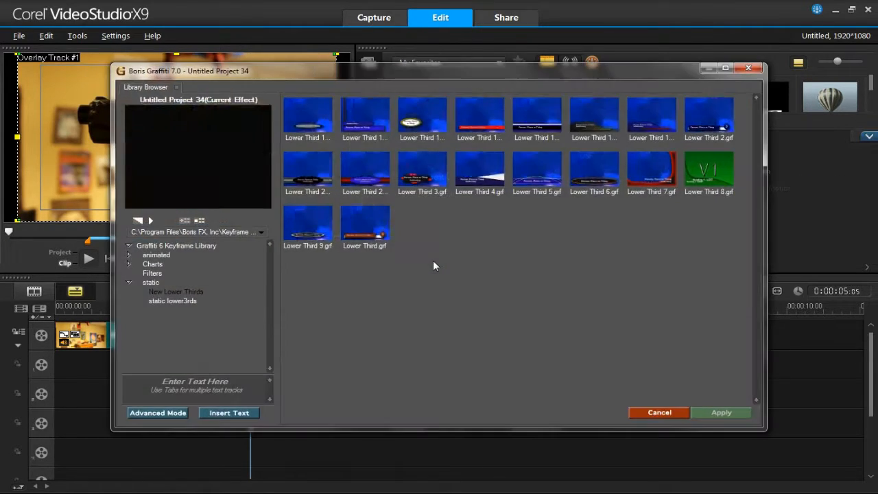
pyautogui.click(135, 413)
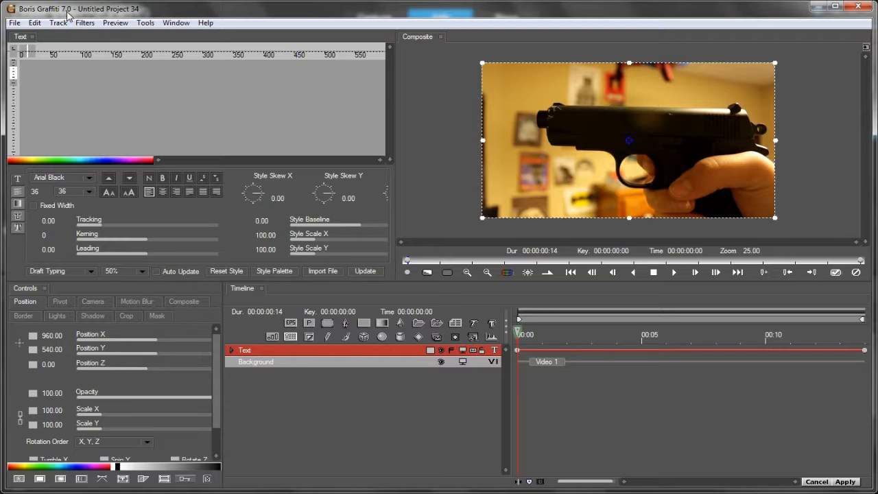
# - Delete the Text track and add a new spline track above the background
pyautogui.rightClick(252, 351)
pyautogui.click(293, 400)
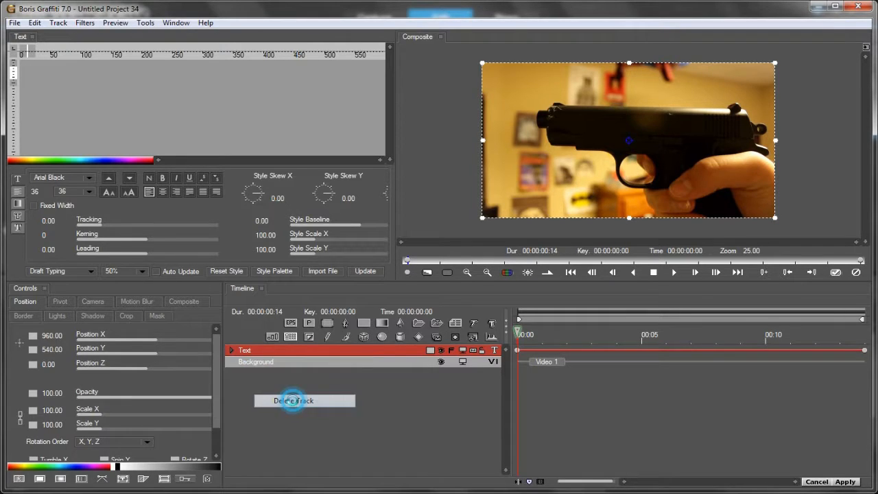
pyautogui.click(344, 324)
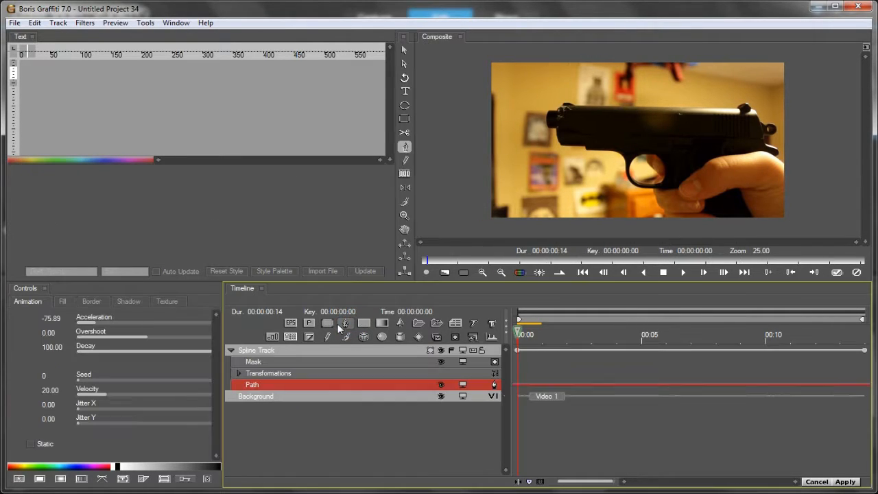
# - Turn off the fill of the spline path and open the Composite view in a separate window
pyautogui.click(62, 301)
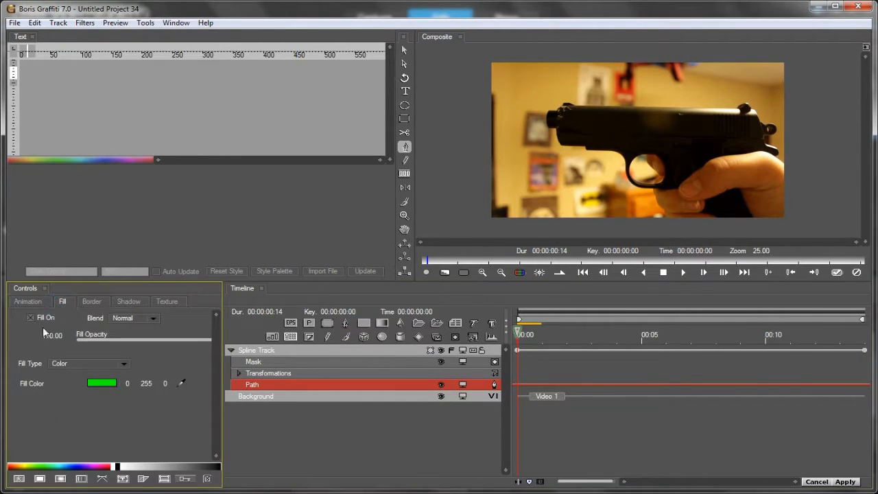
pyautogui.click(34, 317)
pyautogui.rightClick(445, 40)
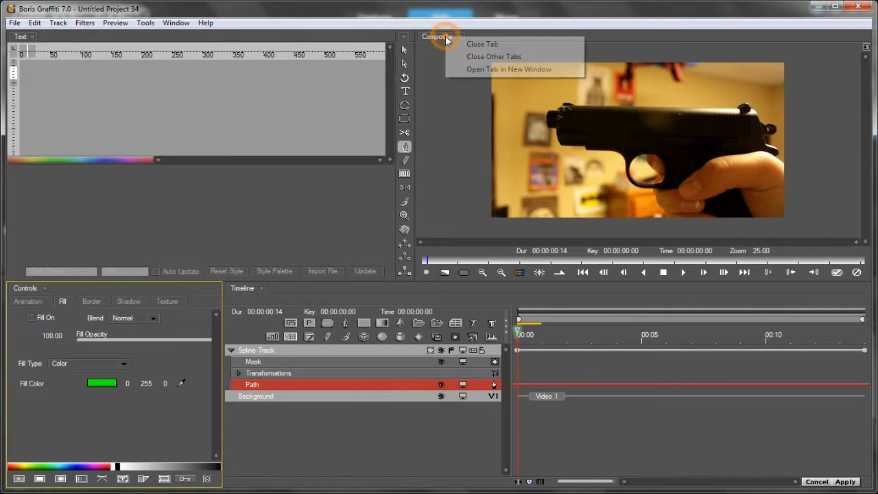
pyautogui.click(488, 70)
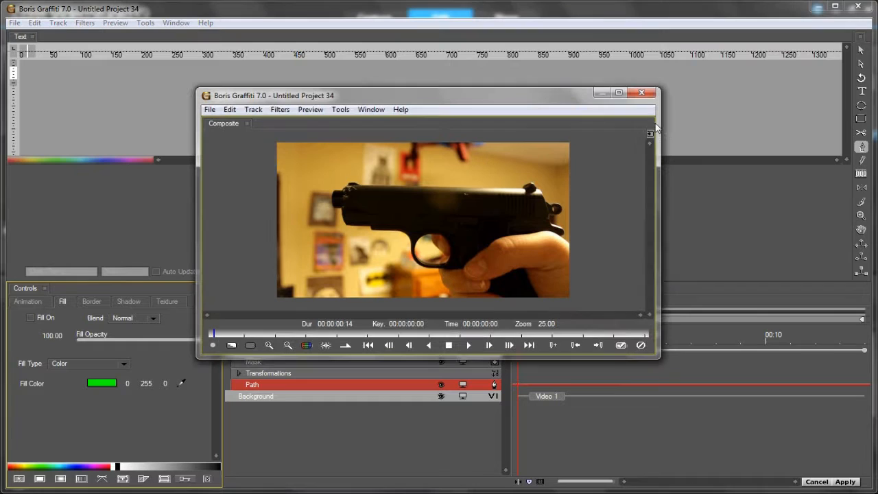
# - Maximise the Composite window and trace the spline from the slide's lower front corner up its front edge to the barrel's underside
pyautogui.click(618, 91)
pyautogui.scroll(1, 526, 194)
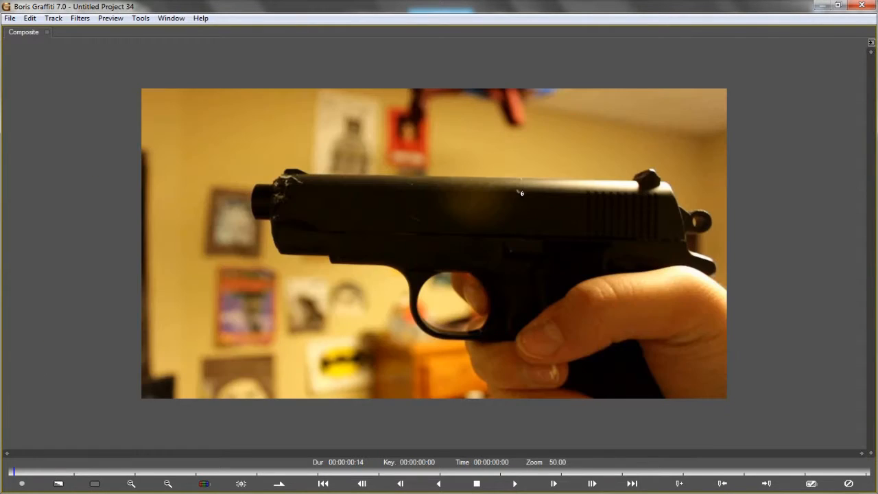
pyautogui.scroll(-3, 264, 302)
pyautogui.scroll(6, 260, 300)
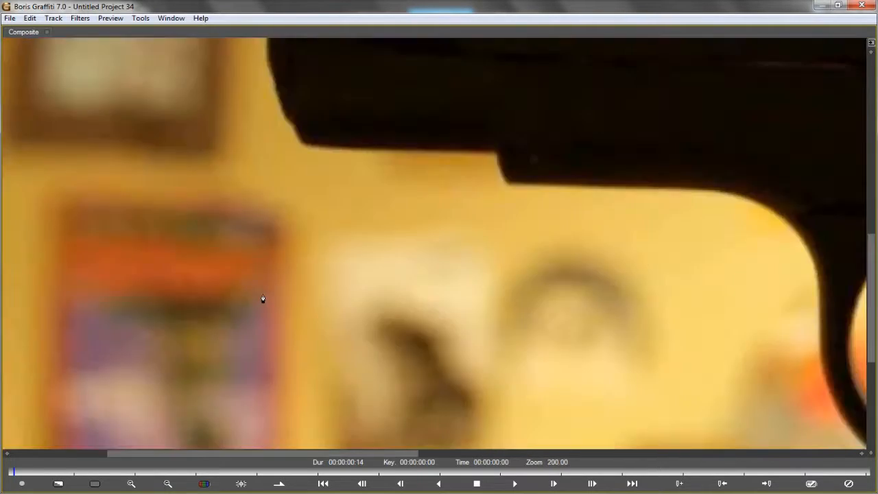
pyautogui.scroll(-6, 270, 293)
pyautogui.scroll(3, 276, 278)
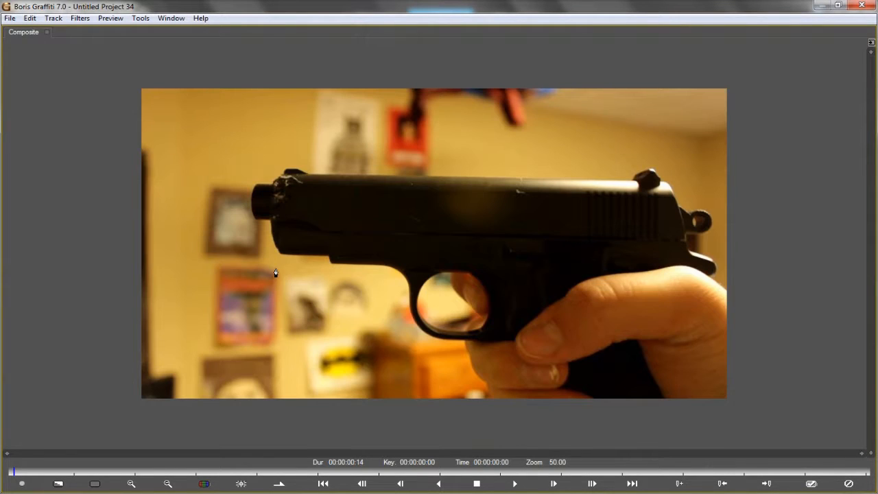
pyautogui.scroll(1, 240, 242)
pyautogui.scroll(1, 268, 267)
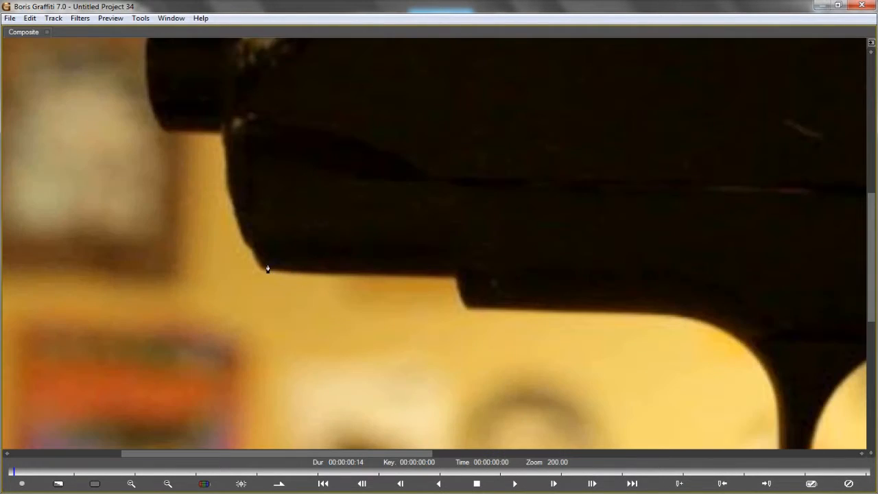
pyautogui.scroll(-1, 265, 272)
pyautogui.scroll(1, 257, 268)
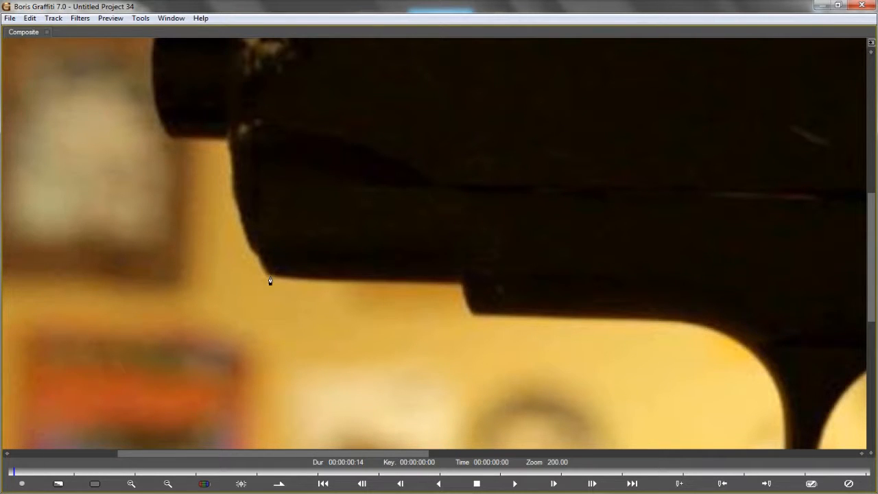
pyautogui.click(271, 277)
pyautogui.click(260, 258)
pyautogui.click(239, 225)
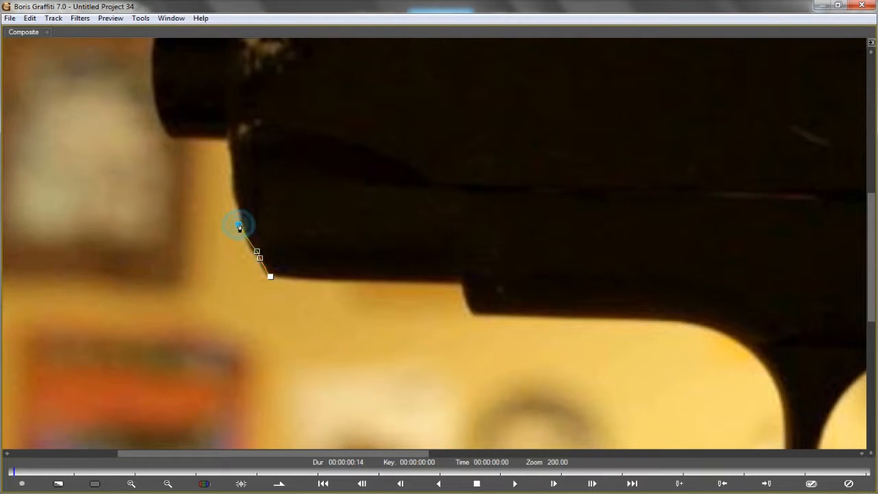
pyautogui.click(232, 143)
# - Continue the spline up the slide's front face past the barrel and around the front sight to the slide's top edge
pyautogui.scroll(-1, 243, 154)
pyautogui.scroll(1, 253, 203)
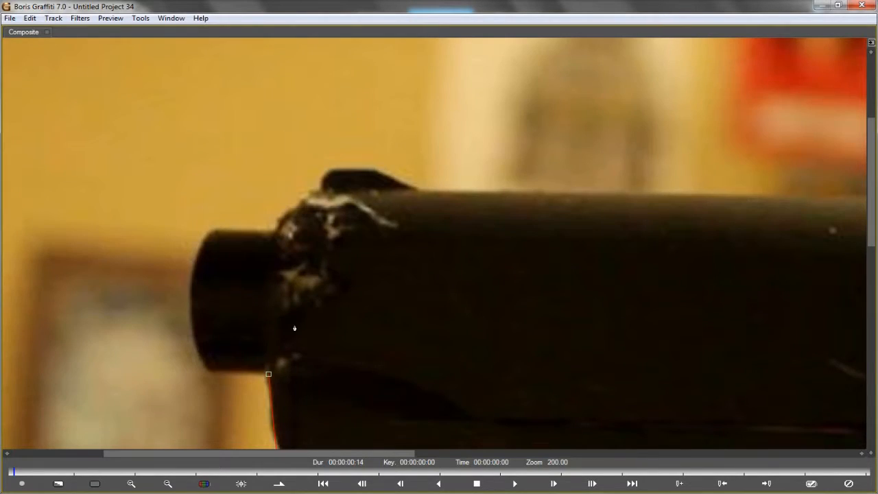
pyautogui.click(269, 341)
pyautogui.click(271, 233)
pyautogui.scroll(1, 325, 190)
pyautogui.click(315, 159)
pyautogui.click(337, 147)
pyautogui.click(380, 143)
pyautogui.click(426, 144)
pyautogui.click(462, 162)
pyautogui.click(517, 184)
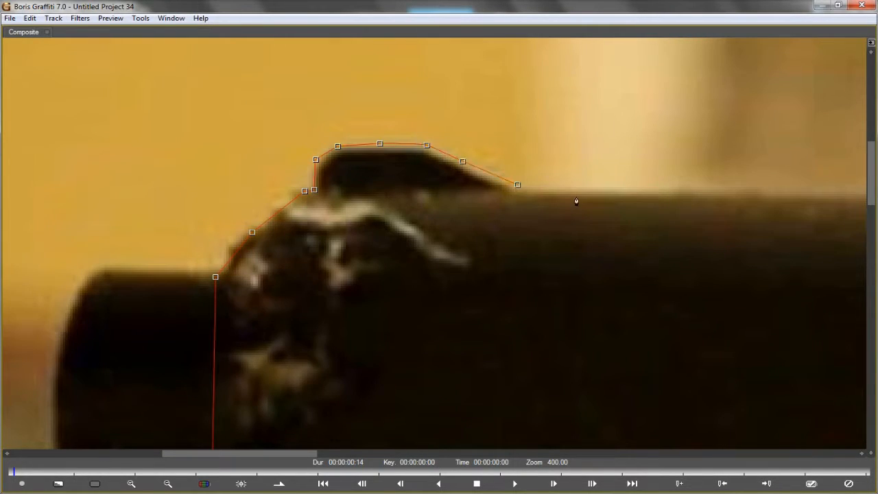
# - Extend the spline along the slide's top edge to the base of the rear sight
pyautogui.scroll(-2, 576, 201)
pyautogui.click(769, 205)
pyautogui.scroll(-1, 761, 208)
pyautogui.scroll(1, 589, 217)
pyautogui.click(676, 153)
# - Trace the spline around the rear sight and onto the slide's rear upper corner
pyautogui.scroll(2, 710, 157)
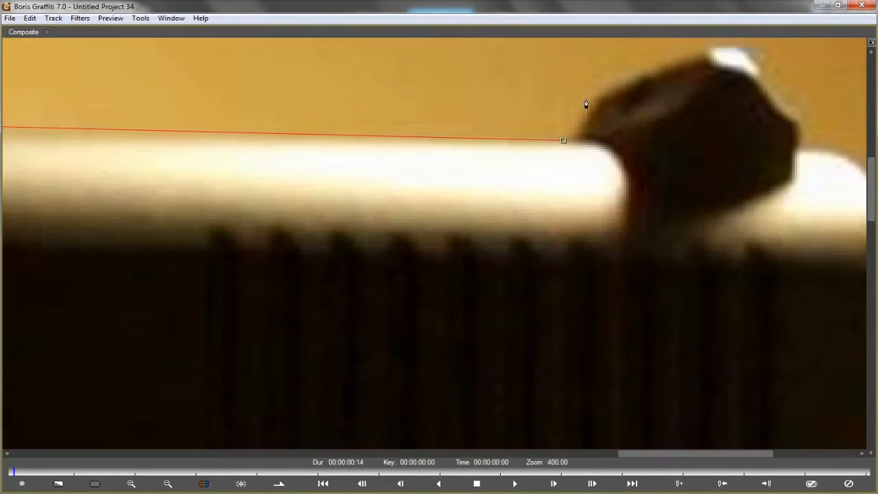
pyautogui.click(756, 55)
pyautogui.click(763, 82)
pyautogui.click(797, 110)
pyautogui.click(802, 143)
pyautogui.click(843, 153)
pyautogui.scroll(-2, 844, 158)
# - Continue the spline down the slide's curved rear edge to the seam with the frame
pyautogui.click(751, 112)
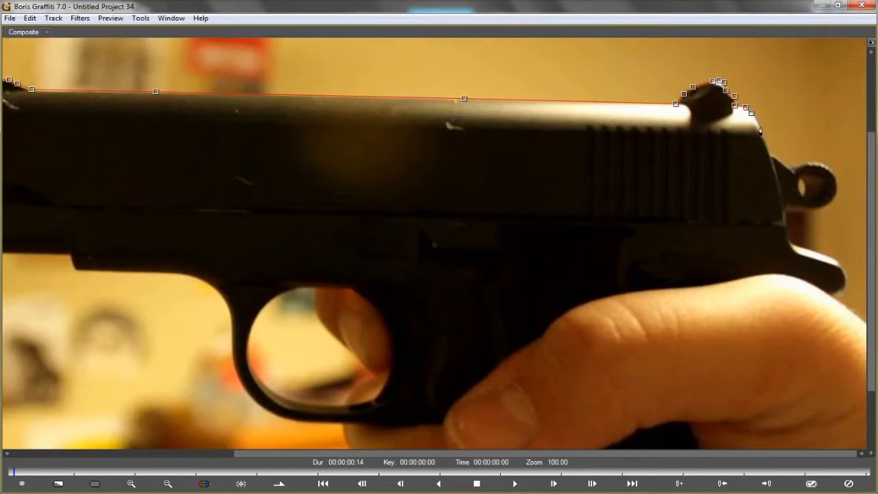
pyautogui.scroll(1, 760, 130)
pyautogui.click(771, 170)
pyautogui.click(779, 187)
pyautogui.click(795, 228)
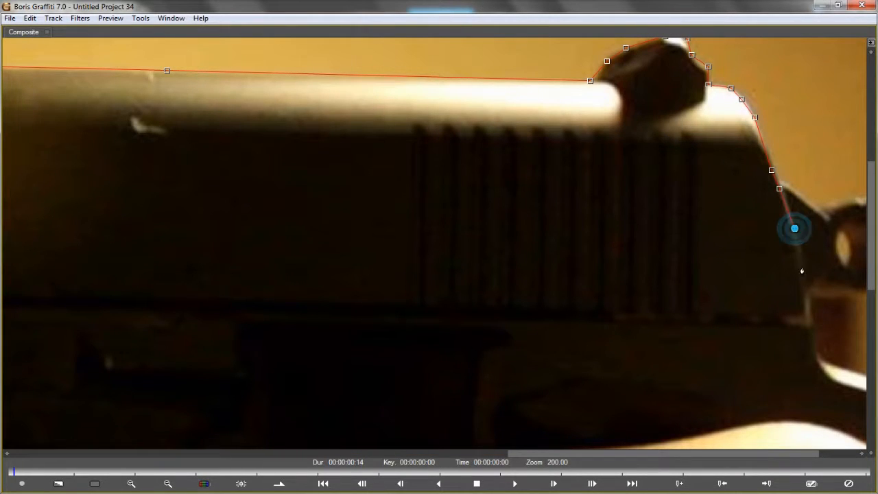
pyautogui.click(807, 328)
# - Run the spline forward along the seam between slide and frame to just above the step in the frame
pyautogui.scroll(-1, 521, 263)
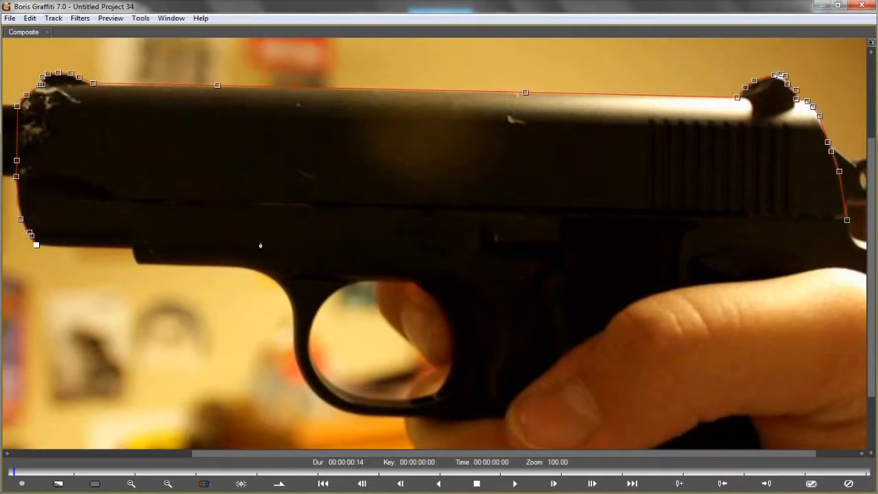
pyautogui.scroll(-1, 261, 245)
pyautogui.scroll(1, 295, 266)
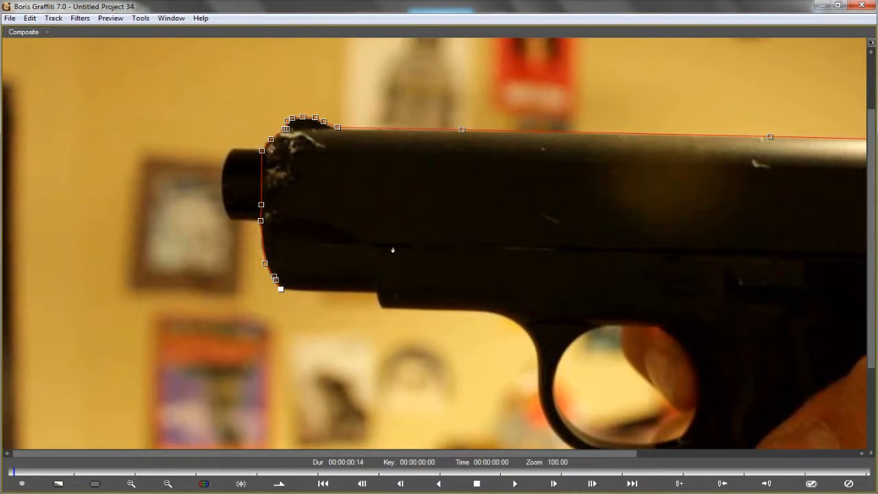
pyautogui.click(384, 250)
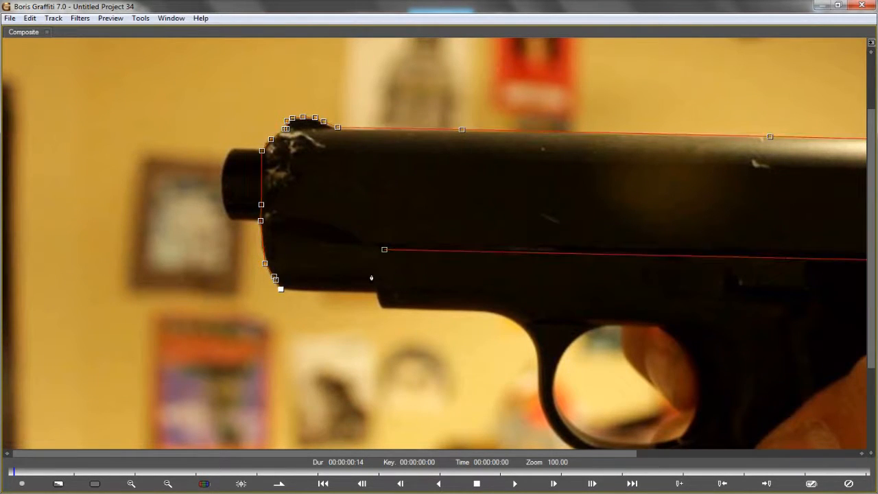
# - Trace the spline down to the slide's lower front edge and close it at its starting point
pyautogui.click(371, 270)
pyautogui.click(376, 288)
pyautogui.click(341, 290)
pyautogui.scroll(1, 342, 292)
pyautogui.moveTo(248, 286); pyautogui.dragTo(240, 286)
pyautogui.click(227, 285)
pyautogui.click(227, 286)
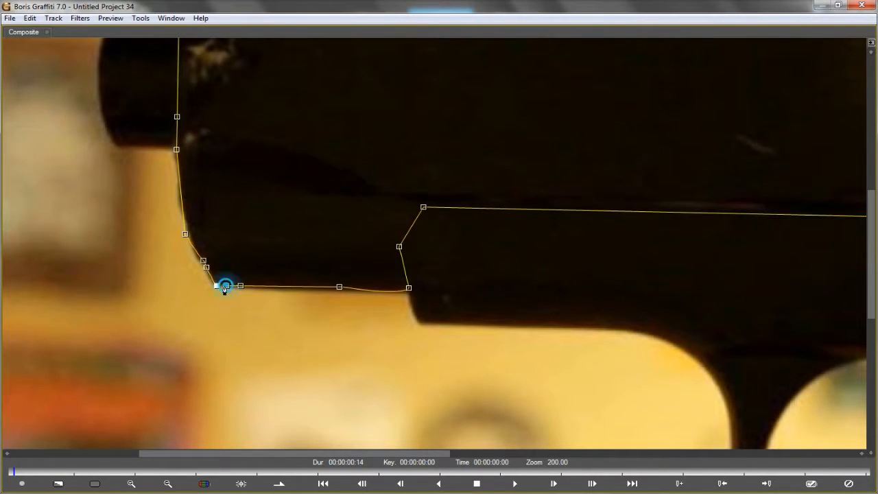
pyautogui.scroll(-2, 253, 226)
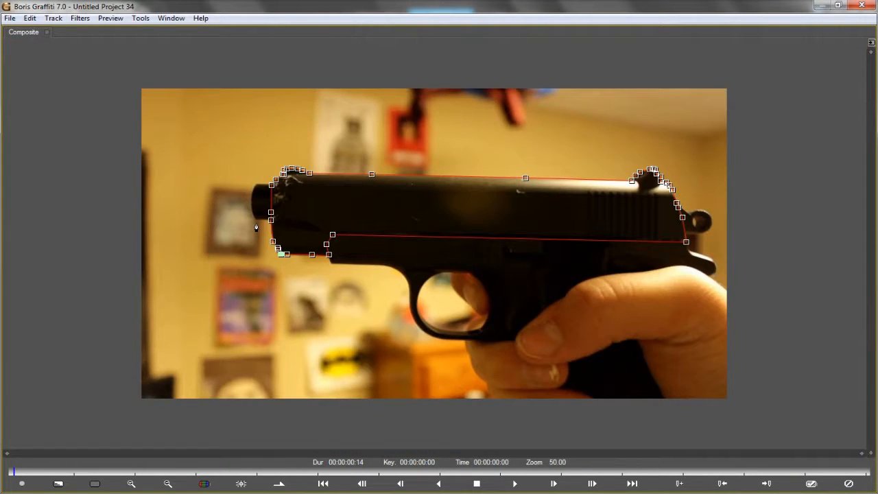
# - Restore the Composite window, move it clear of the timeline and turn on the fill of the spline object
pyautogui.click(838, 6)
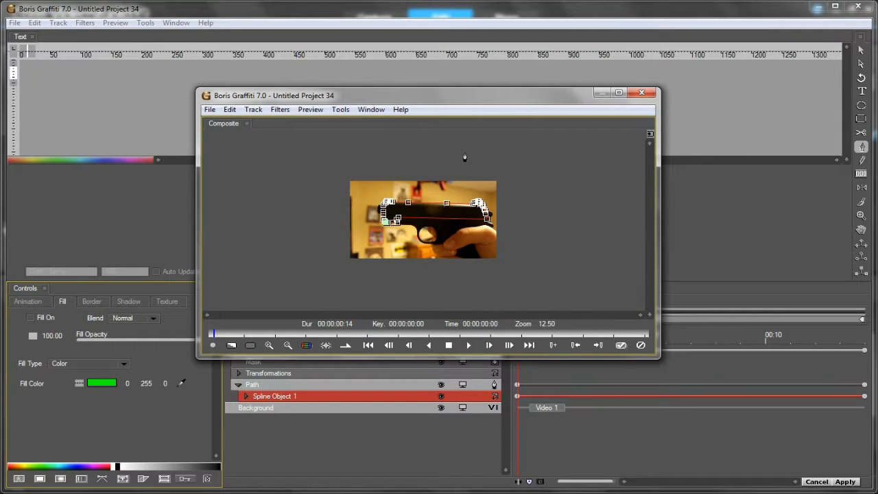
pyautogui.moveTo(302, 96); pyautogui.dragTo(359, 26)
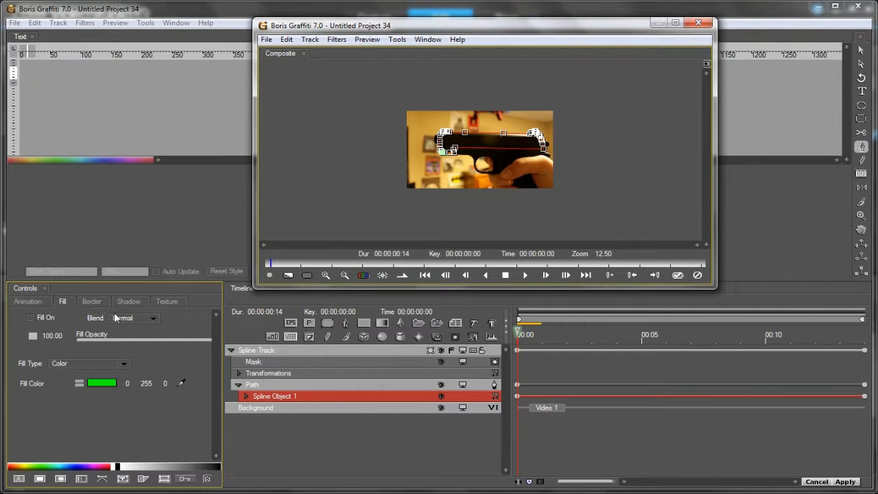
pyautogui.click(32, 317)
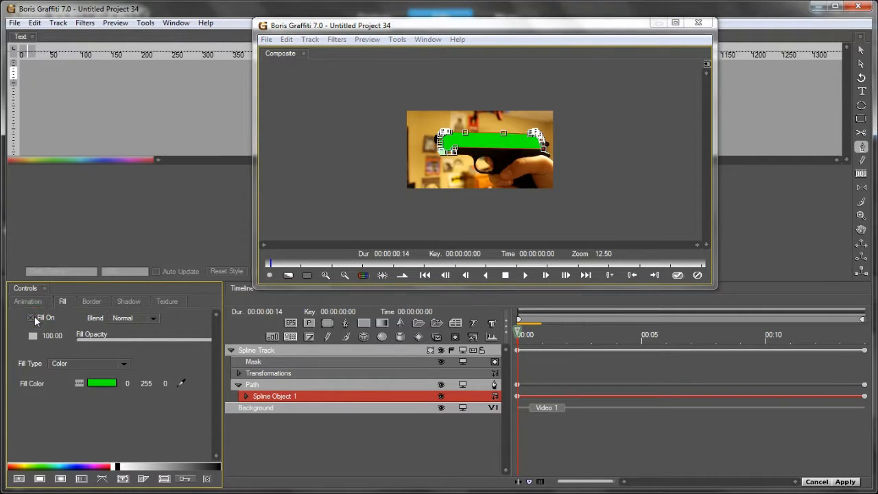
# - Convert the background into a Video 1 track, place the Spline Track in its Mask and apply the effect
pyautogui.click(231, 350)
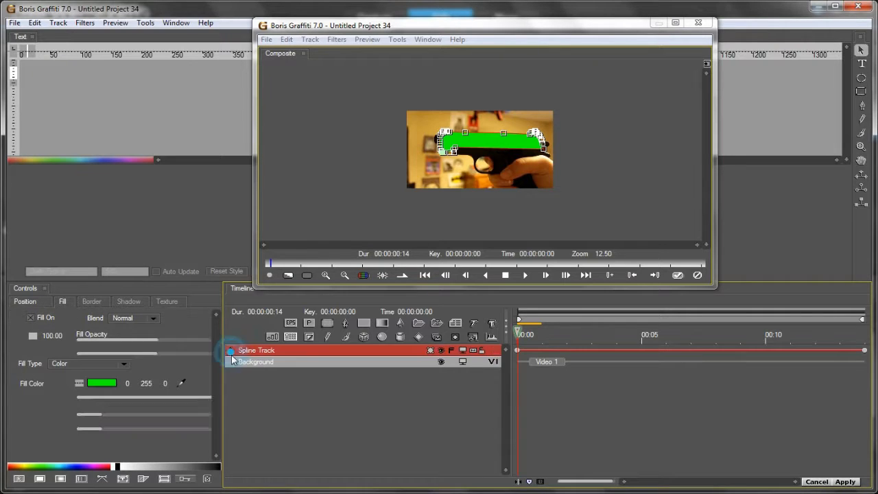
pyautogui.click(238, 361)
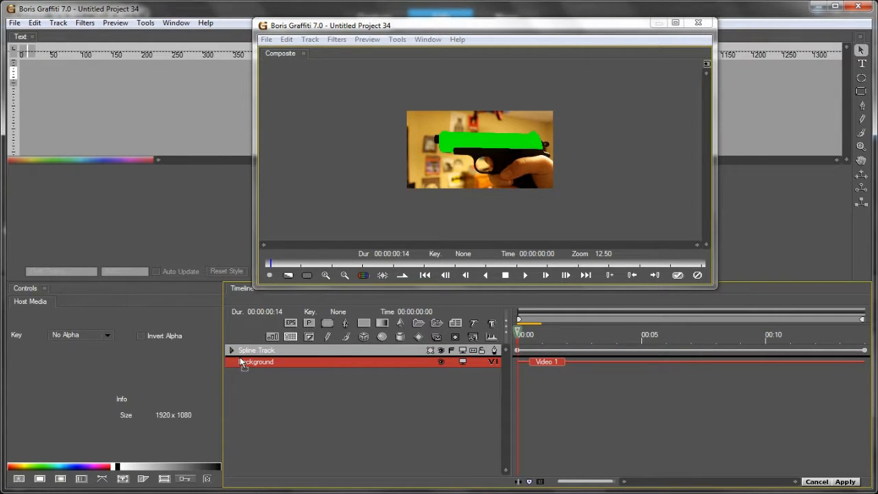
pyautogui.click(241, 362)
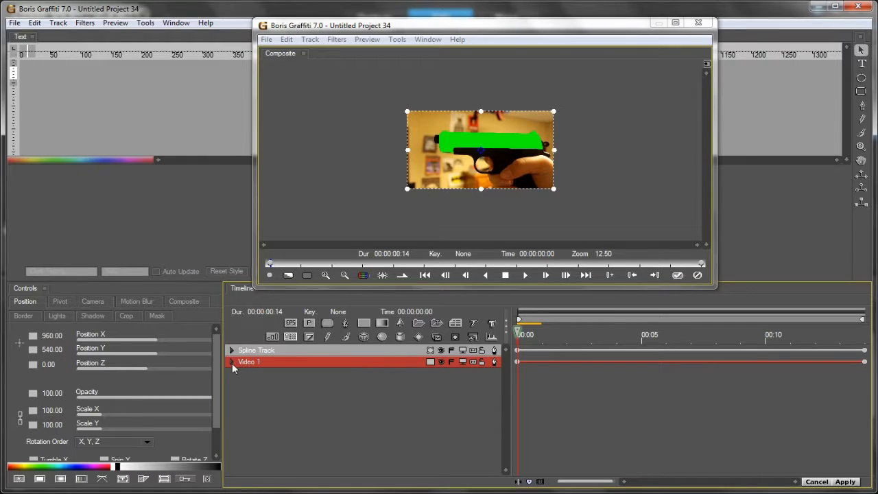
pyautogui.click(232, 362)
pyautogui.moveTo(251, 350); pyautogui.dragTo(251, 375)
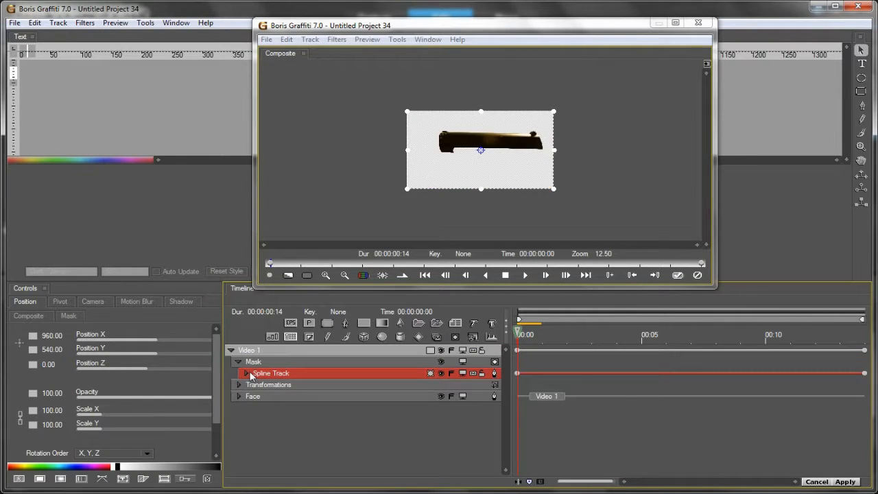
pyautogui.click(850, 483)
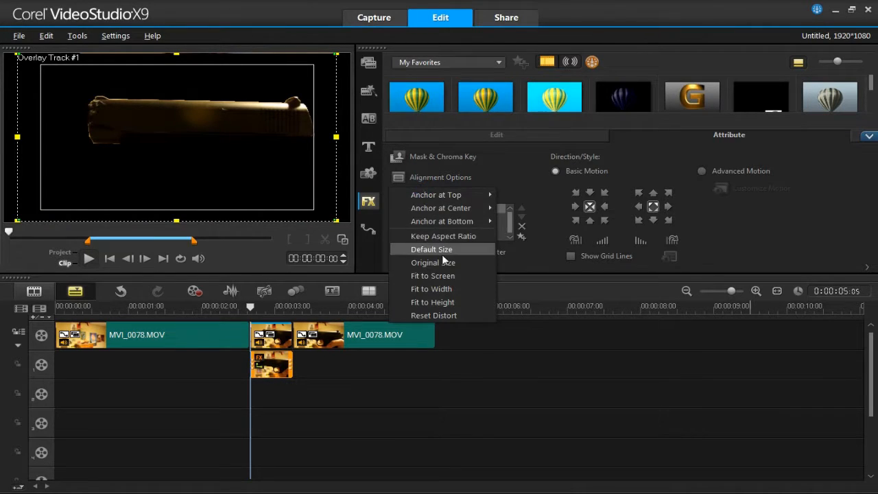
# - Fit the overlay to the screen and apply a black Chroma Key overlay option with similarity set to 0
pyautogui.click(449, 276)
pyautogui.click(439, 159)
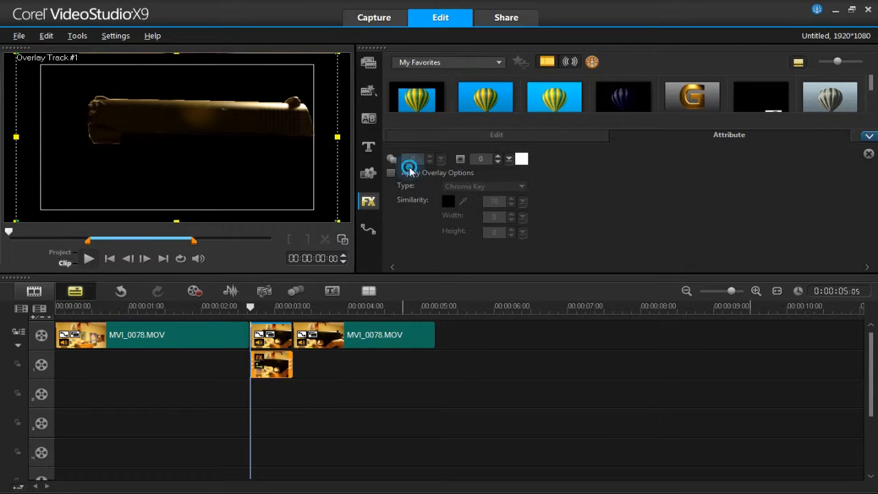
pyautogui.click(391, 173)
pyautogui.click(448, 201)
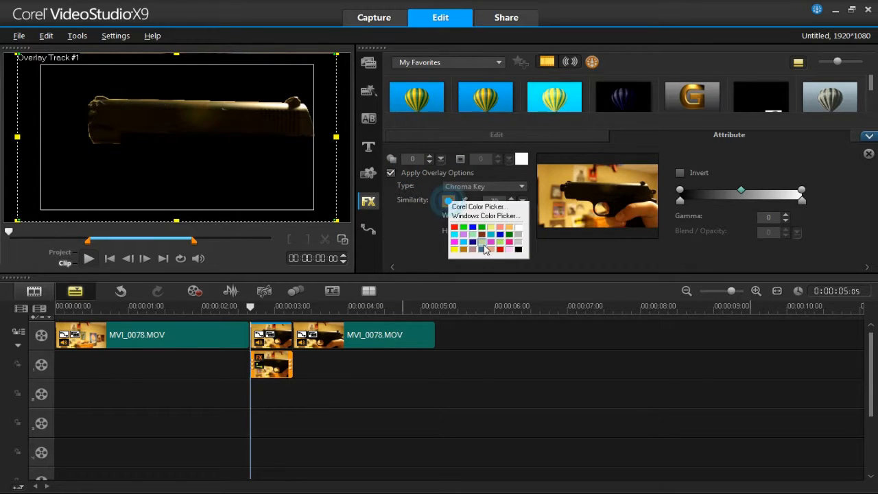
pyautogui.click(482, 246)
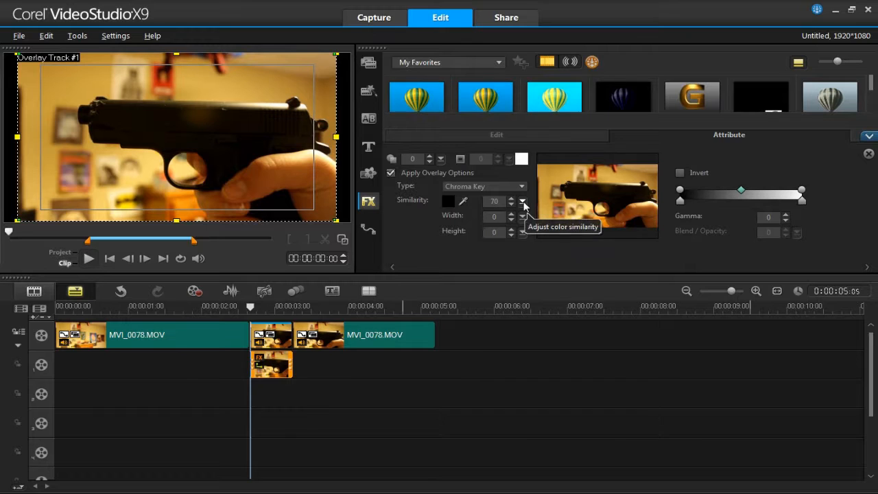
pyautogui.moveTo(522, 201); pyautogui.dragTo(206, 215)
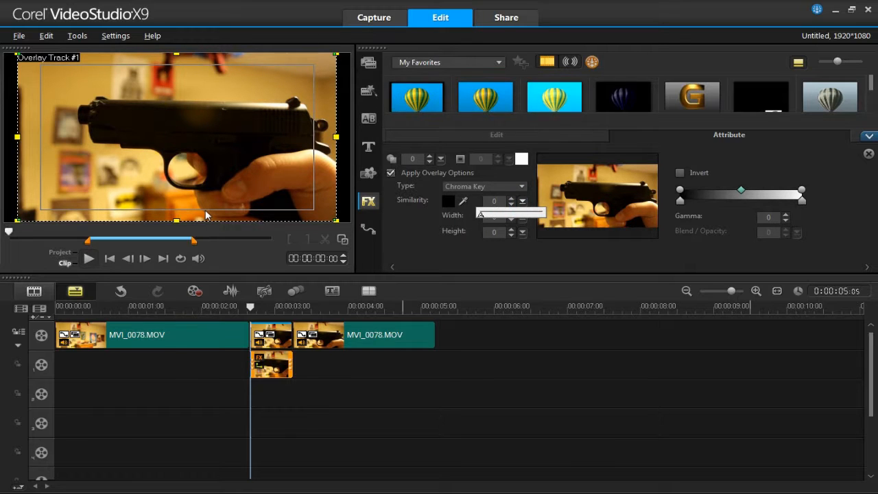
# - Hide the main video track to view the masked slide on its own, and show the track again
pyautogui.click(41, 334)
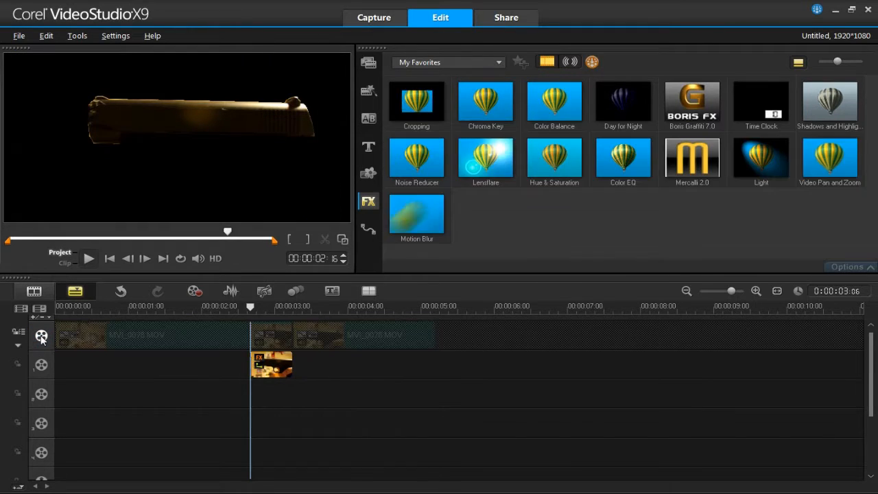
pyautogui.click(41, 335)
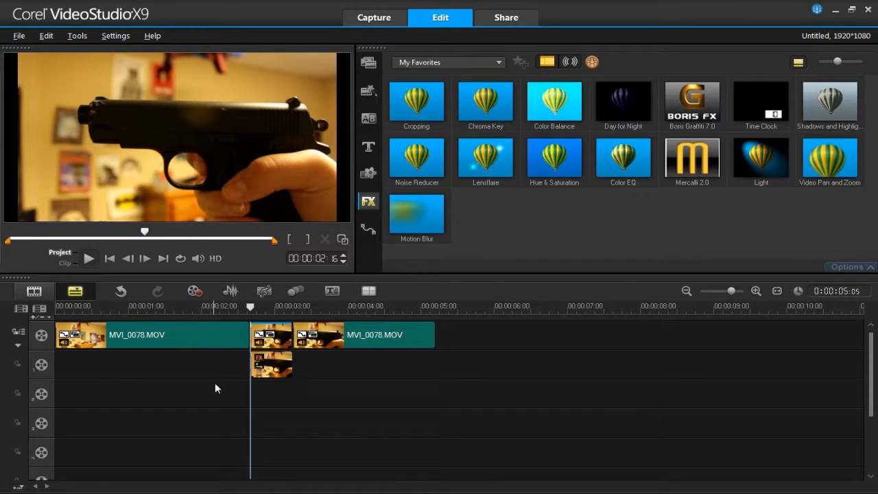
# - Offset the masked slide overlay from the gun to check the cutout, and fit it back to the screen
pyautogui.click(271, 365)
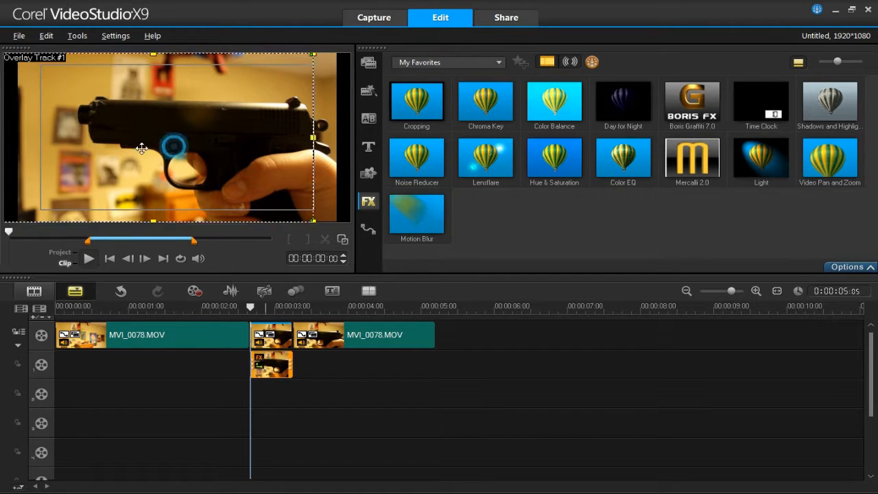
pyautogui.moveTo(141, 149); pyautogui.dragTo(108, 131)
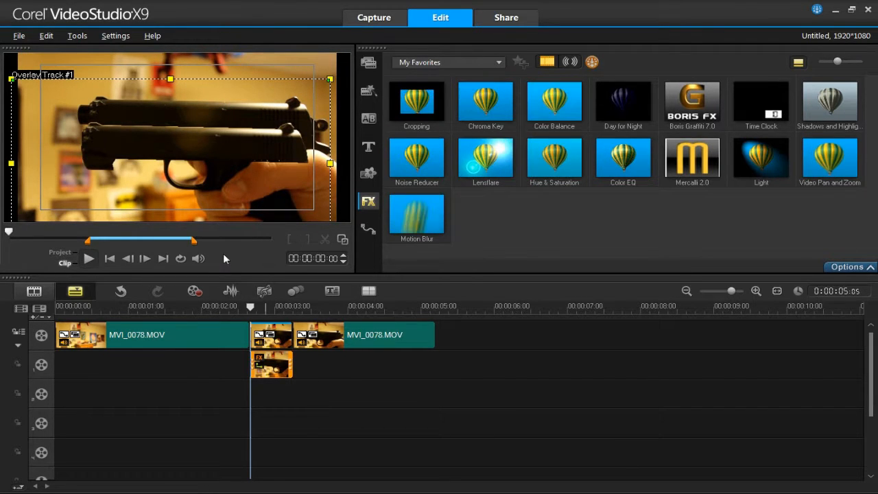
pyautogui.click(255, 386)
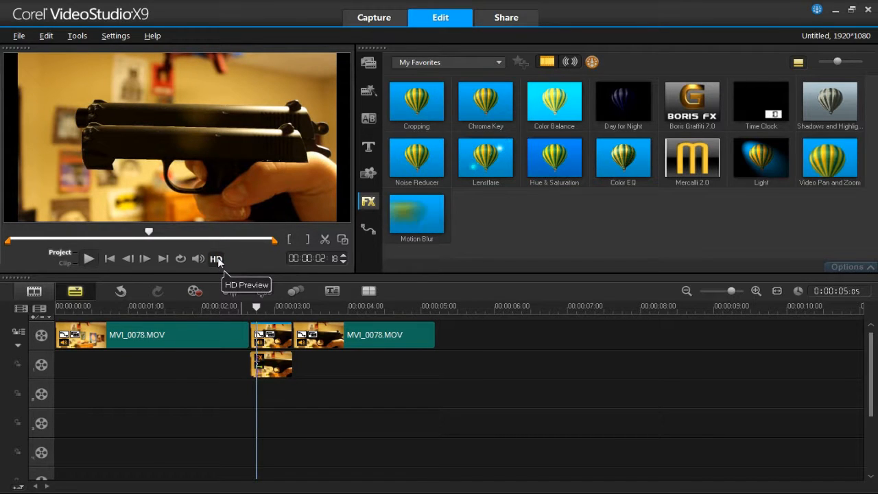
pyautogui.click(280, 373)
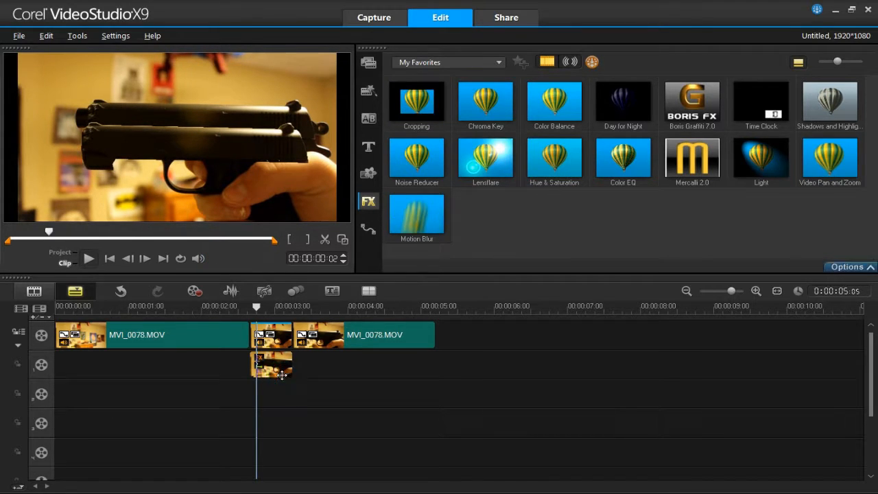
pyautogui.doubleClick(282, 374)
pyautogui.click(432, 177)
pyautogui.click(461, 275)
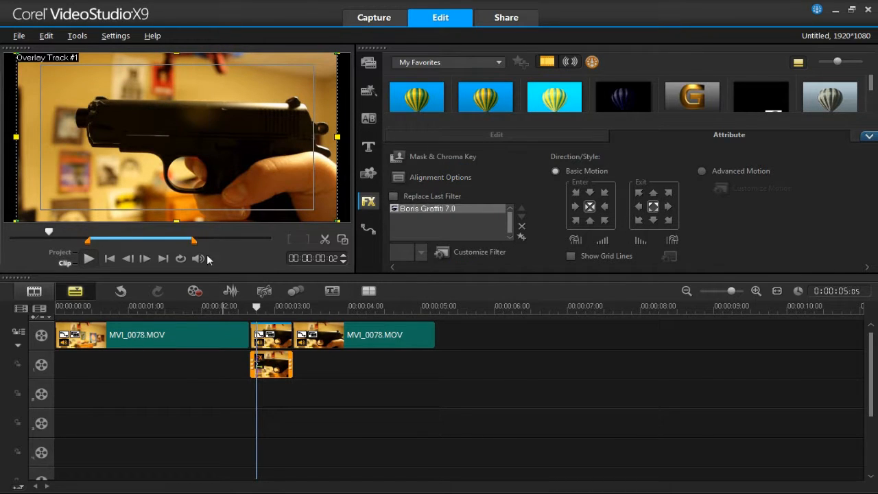
# - Trim the end of the gun snapshot overlay so it covers only the first two frames of the middle clip
pyautogui.click(251, 389)
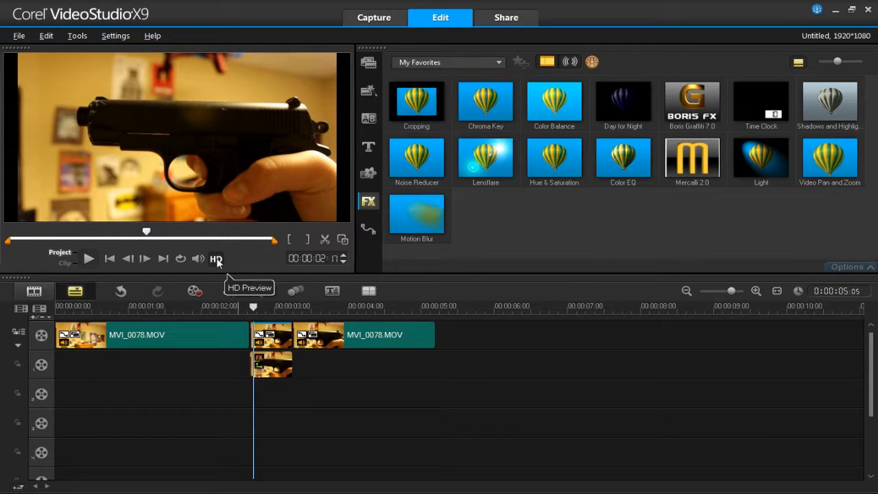
pyautogui.click(268, 358)
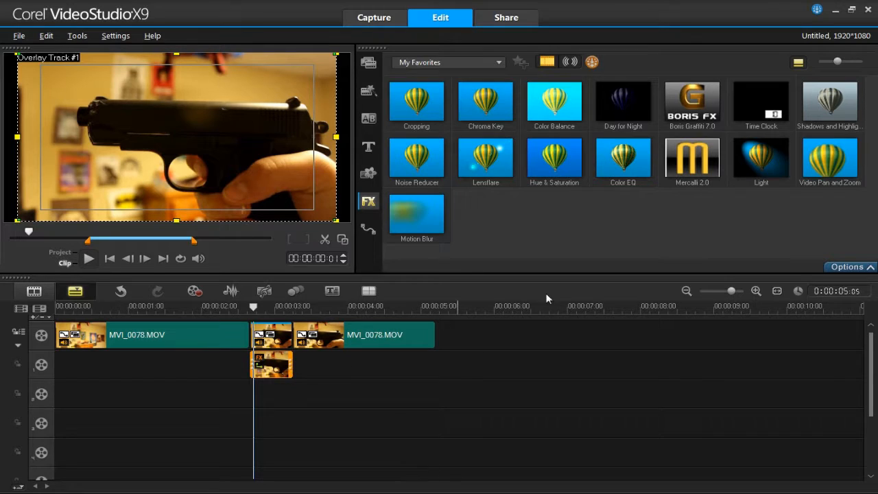
pyautogui.moveTo(731, 291); pyautogui.dragTo(740, 294)
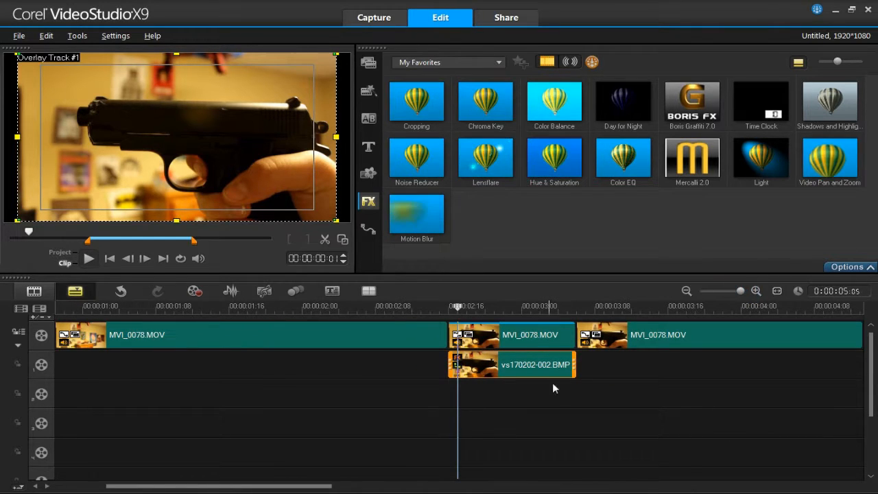
pyautogui.moveTo(576, 368); pyautogui.dragTo(482, 384)
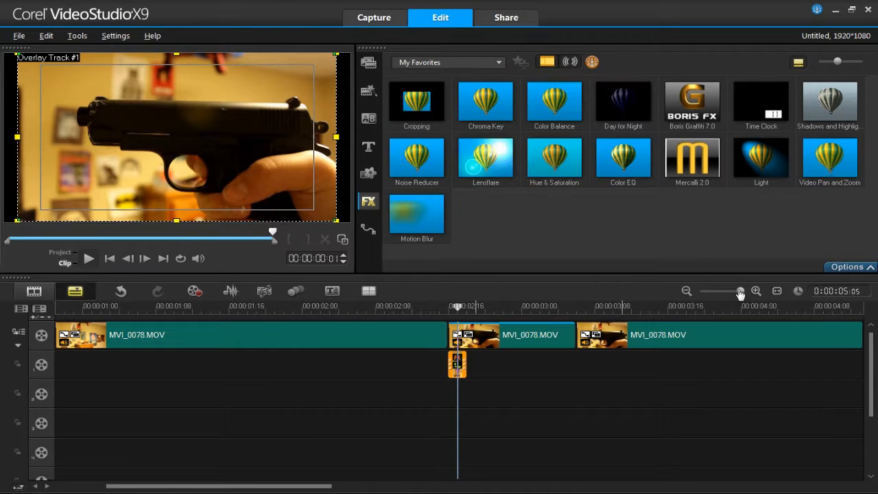
# - Step frame by frame across the shortened overlay to examine how the gun moves from its start to its end
pyautogui.moveTo(741, 291); pyautogui.dragTo(747, 292)
pyautogui.click(386, 386)
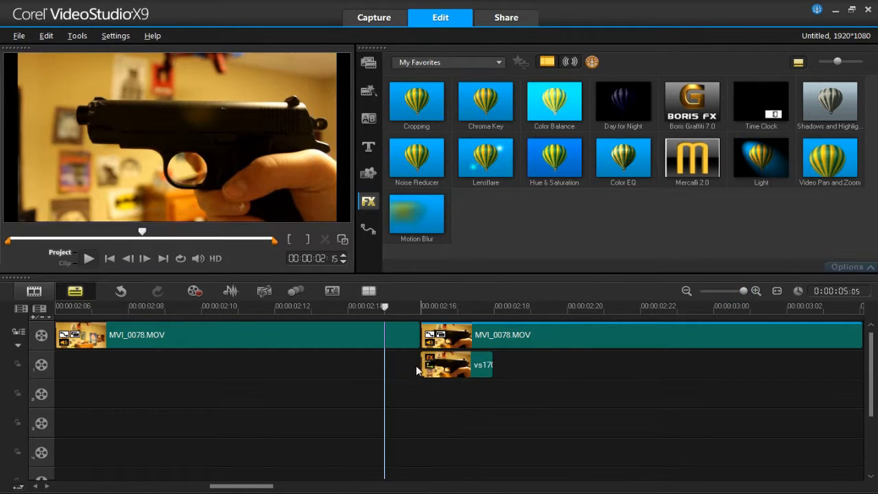
pyautogui.moveTo(385, 307)
pyautogui.mouseDown()
pyautogui.moveTo(411, 307)
pyautogui.moveTo(369, 310)
pyautogui.mouseUp()
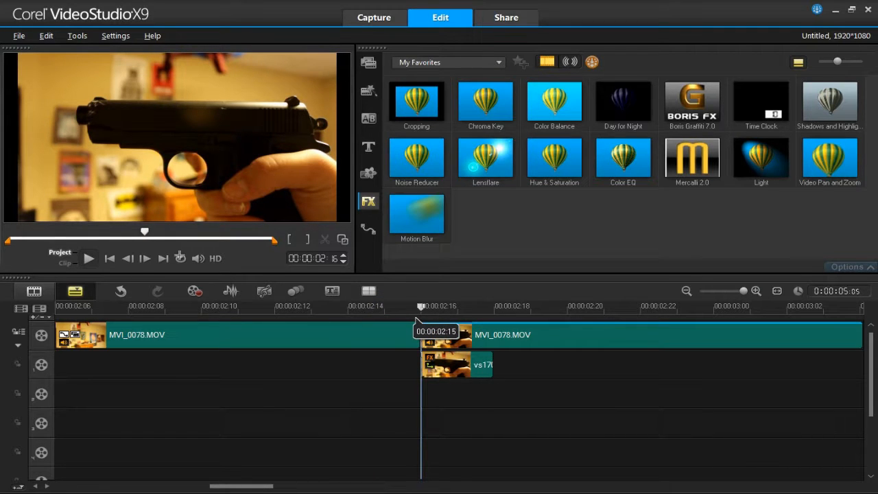
pyautogui.click(145, 258)
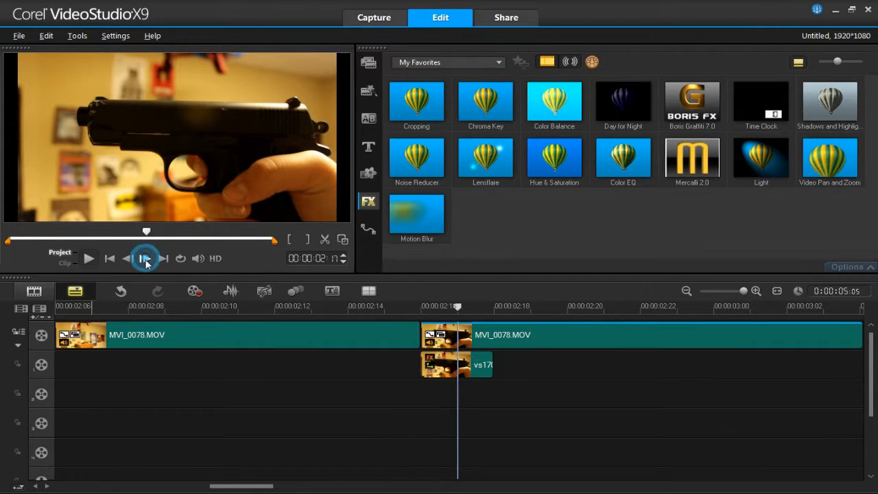
pyautogui.click(144, 259)
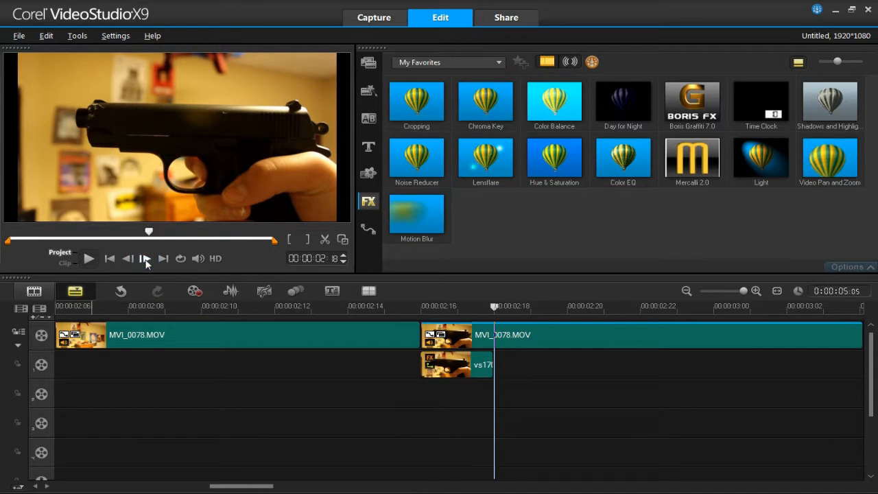
pyautogui.click(127, 258)
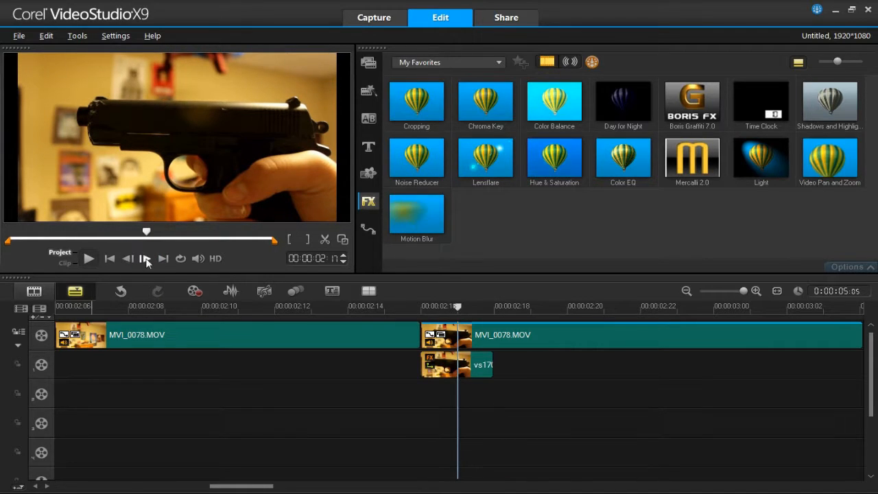
pyautogui.click(146, 257)
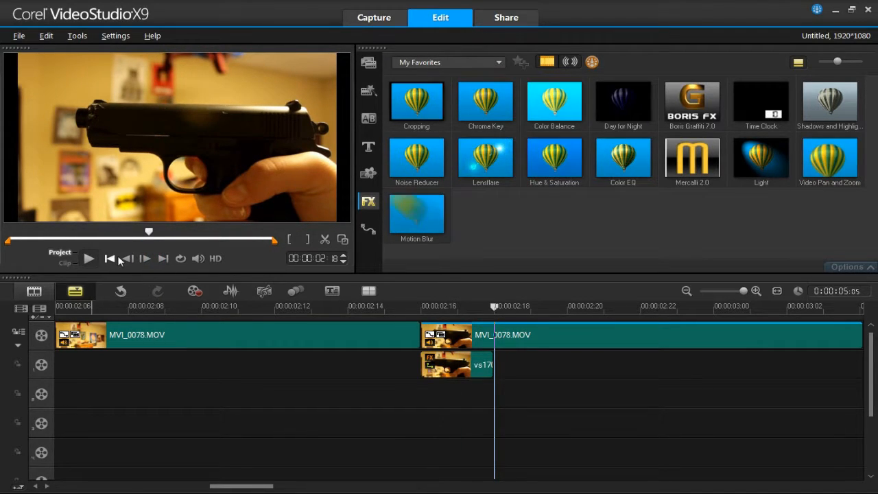
pyautogui.click(126, 259)
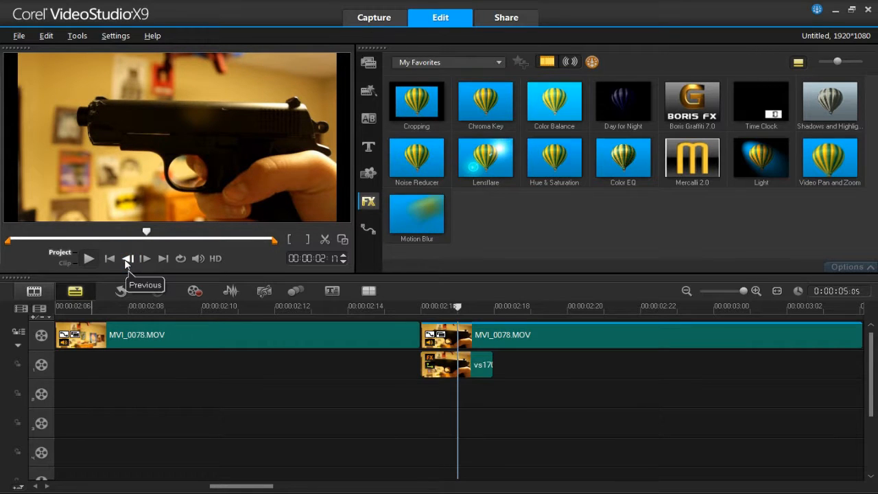
pyautogui.click(126, 259)
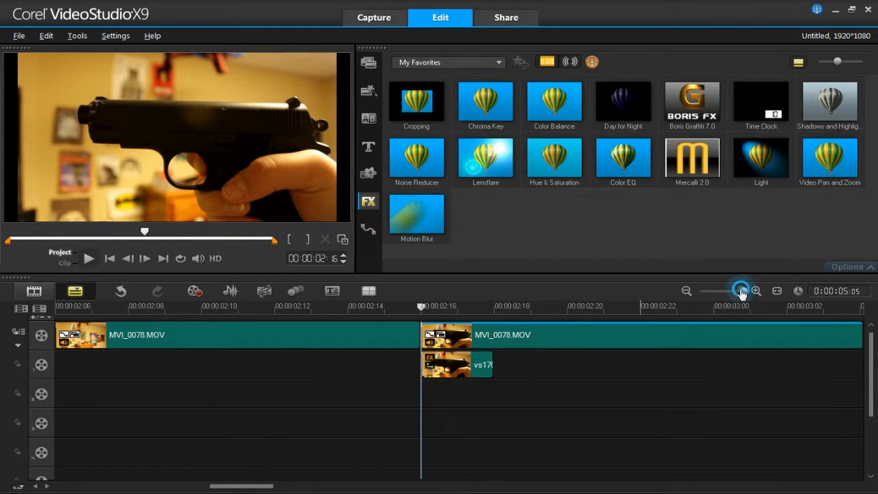
# - Open motion tracking for the middle gun clip, add a new tracker and remove the existing Tracker 01
pyautogui.moveTo(741, 290); pyautogui.dragTo(735, 291)
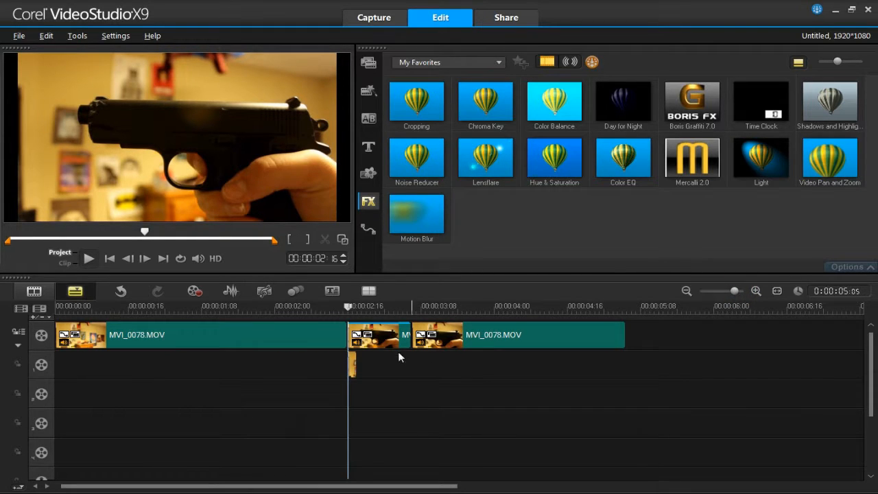
pyautogui.rightClick(382, 335)
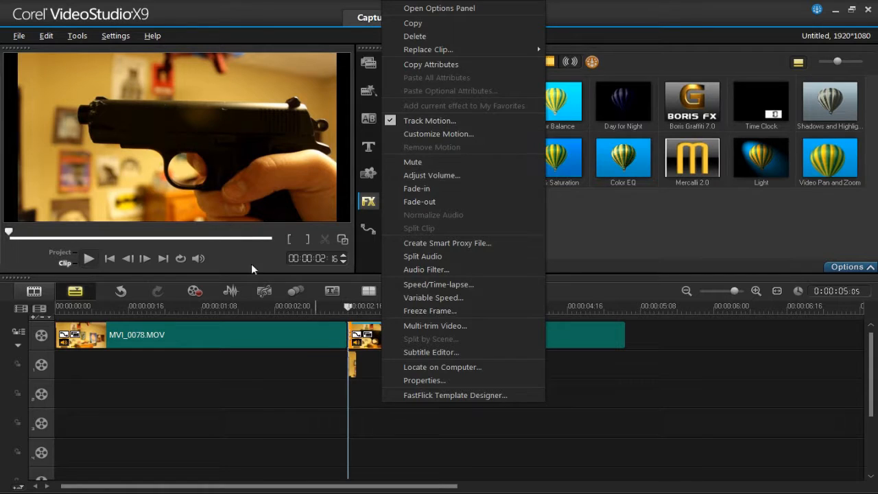
pyautogui.click(296, 292)
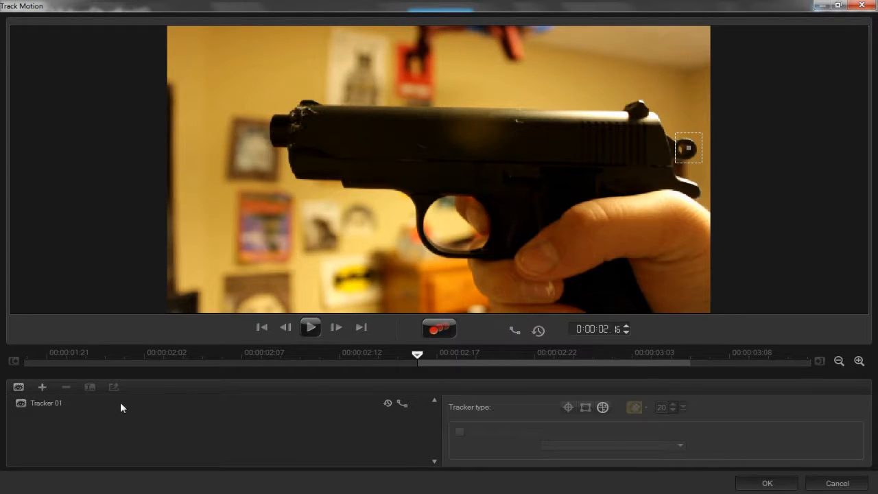
pyautogui.click(43, 407)
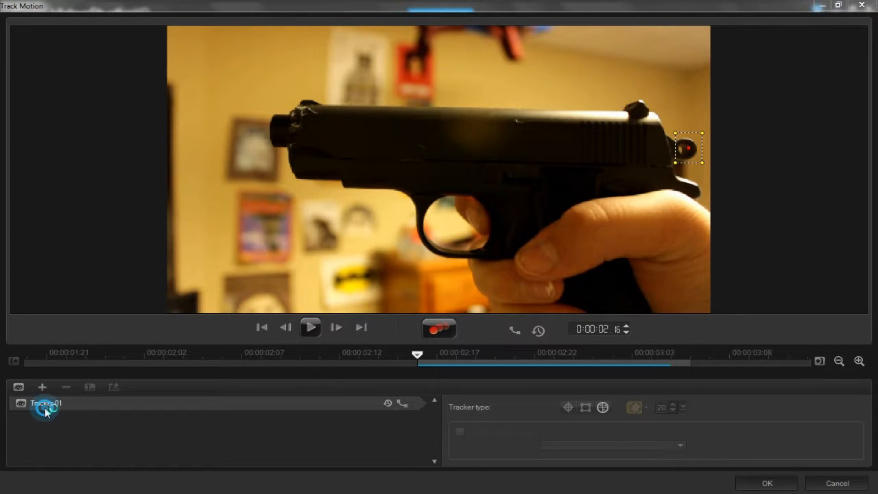
pyautogui.click(56, 403)
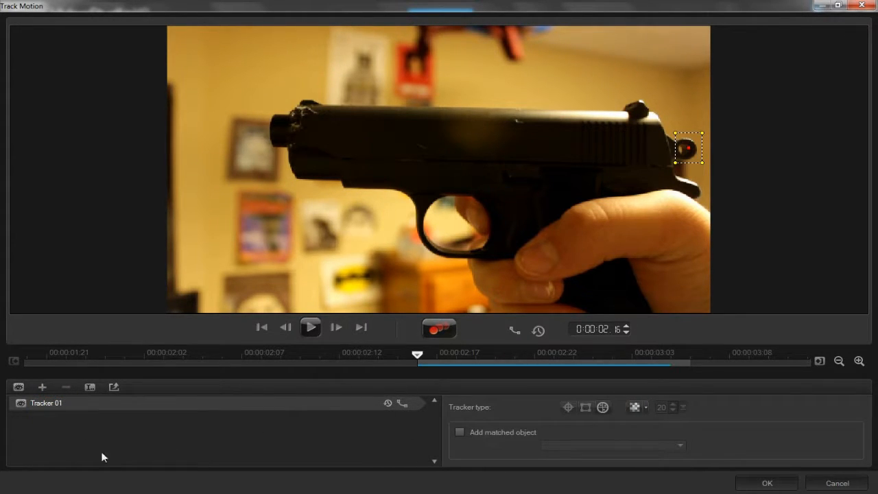
pyautogui.click(44, 389)
pyautogui.click(66, 403)
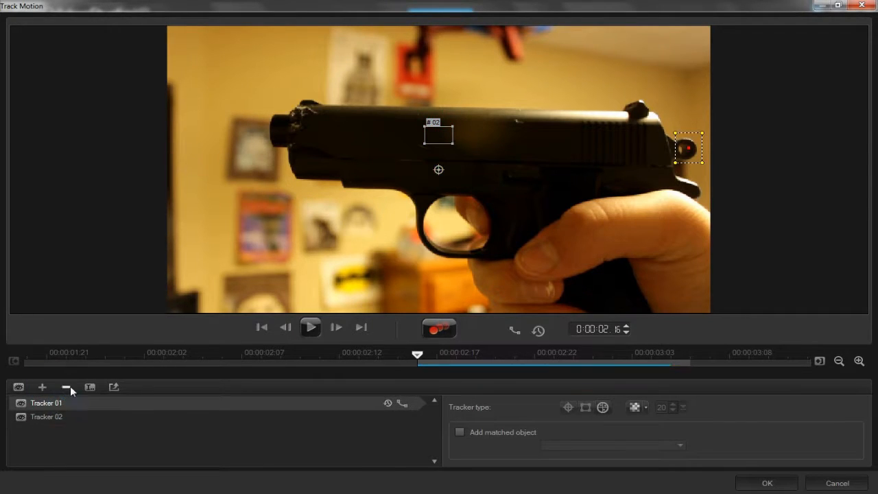
pyautogui.click(67, 387)
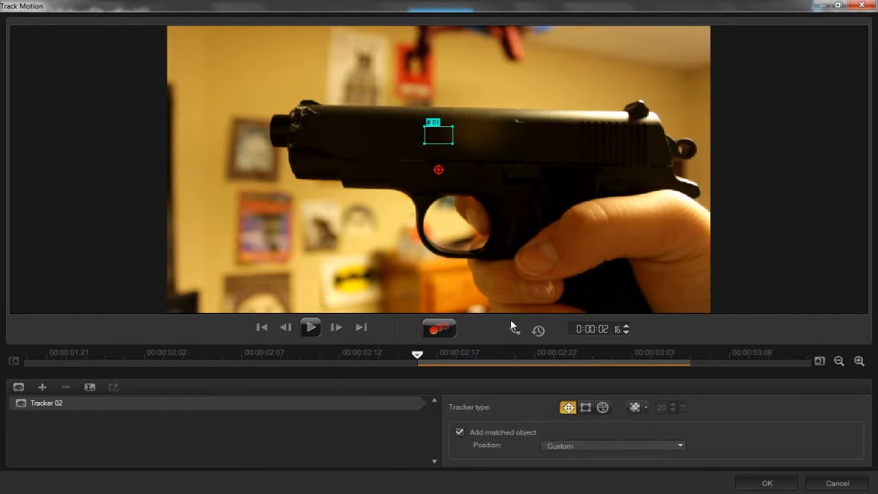
# - Make Tracker 02 an area tracker around the gun's hammer and fit its matched object box over the slide
pyautogui.click(585, 408)
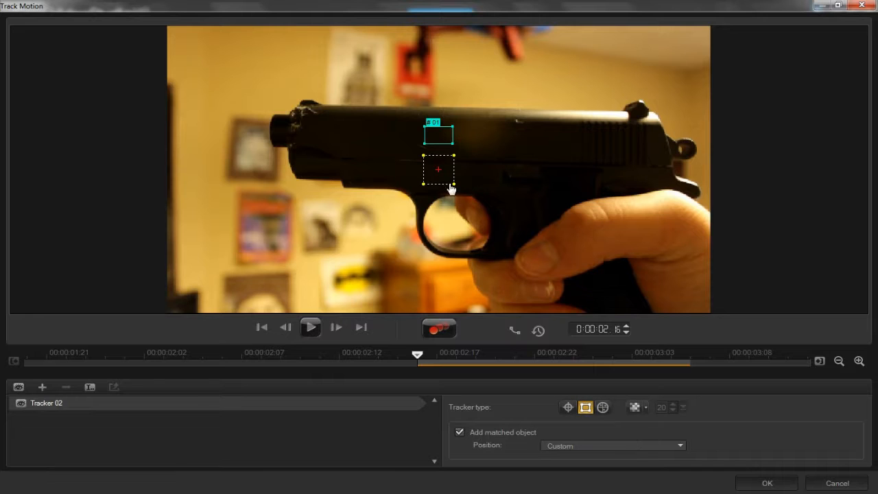
pyautogui.moveTo(440, 172); pyautogui.dragTo(710, 126)
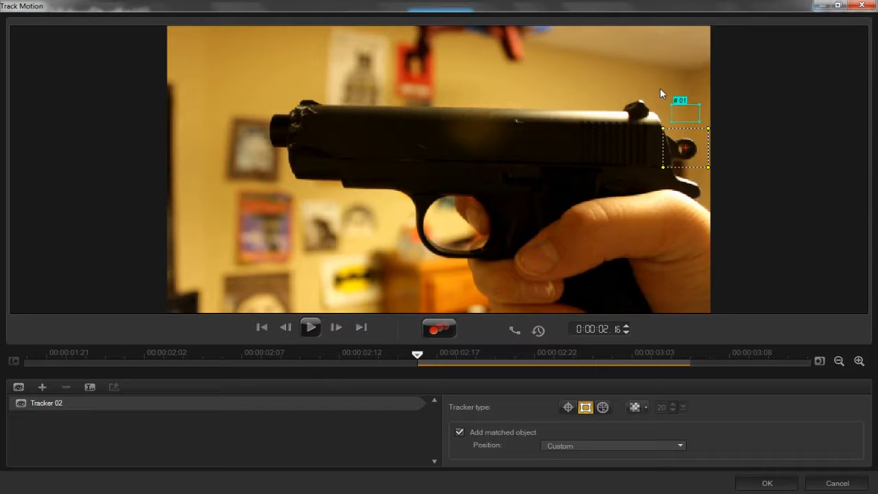
pyautogui.moveTo(679, 115); pyautogui.dragTo(663, 186)
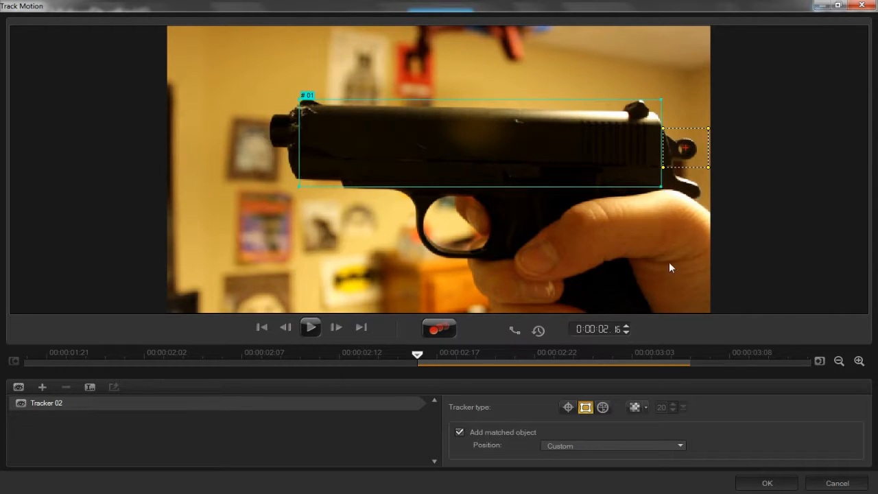
# - Run the hammer tracking, apply it to the clip and delete the placeholder image on the second overlay track
pyautogui.click(432, 335)
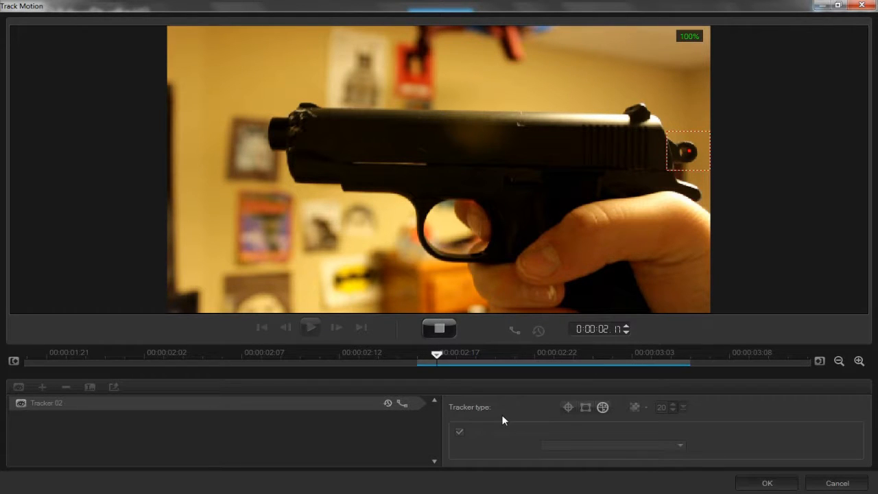
pyautogui.click(767, 483)
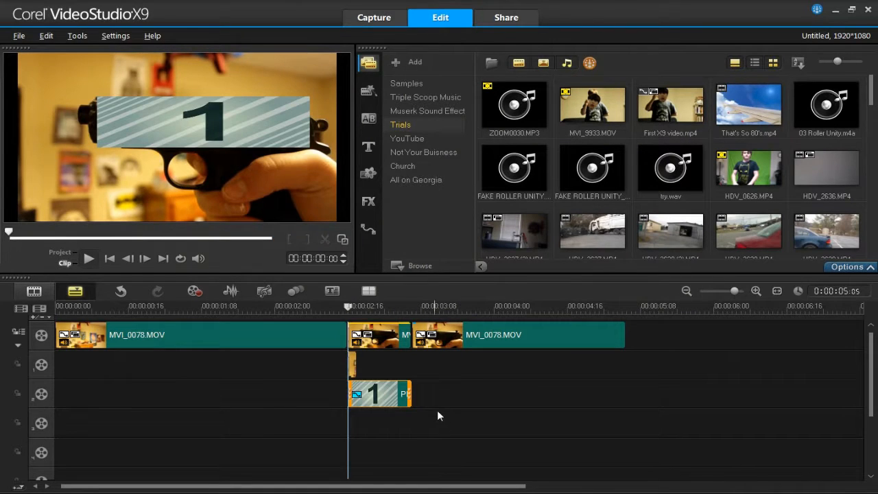
pyautogui.rightClick(366, 393)
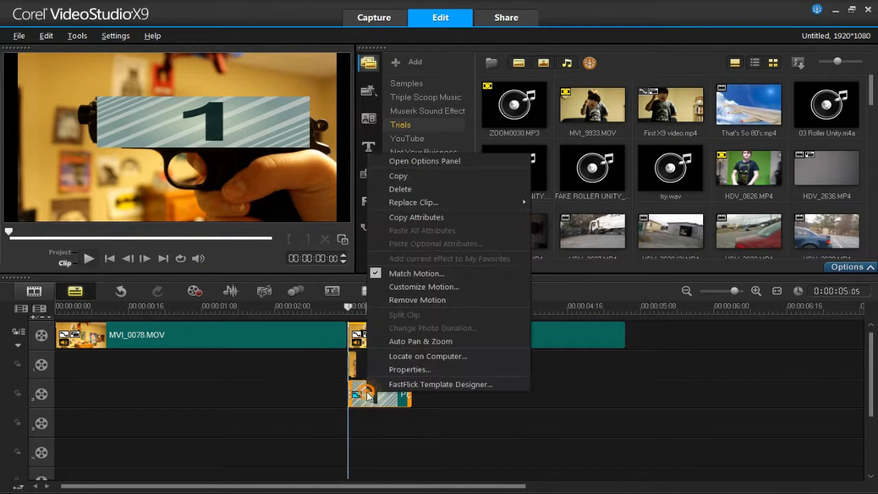
pyautogui.click(388, 187)
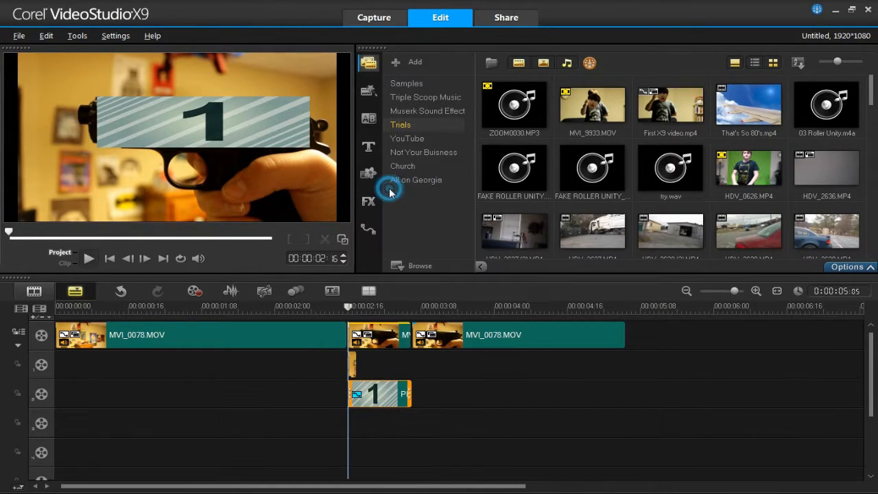
# - Open Match Motion for the gun snapshot overlay and set its first keyframe size to X 100, Y 100
pyautogui.rightClick(352, 363)
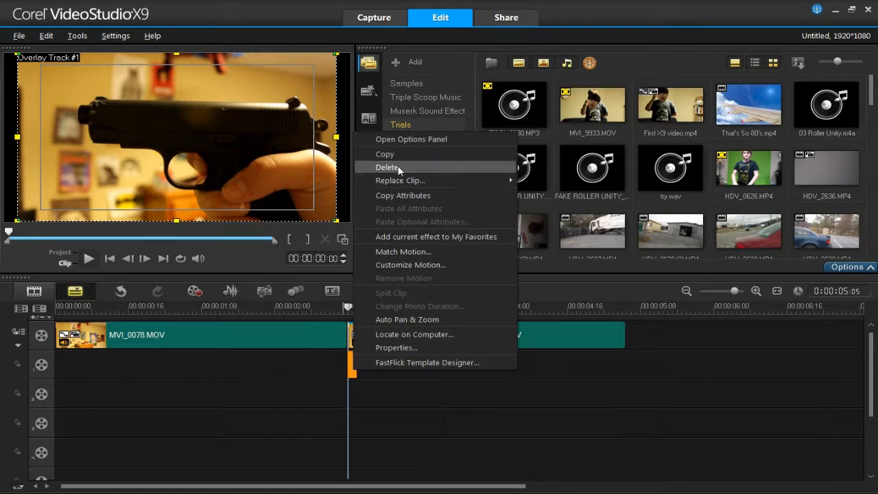
pyautogui.click(402, 252)
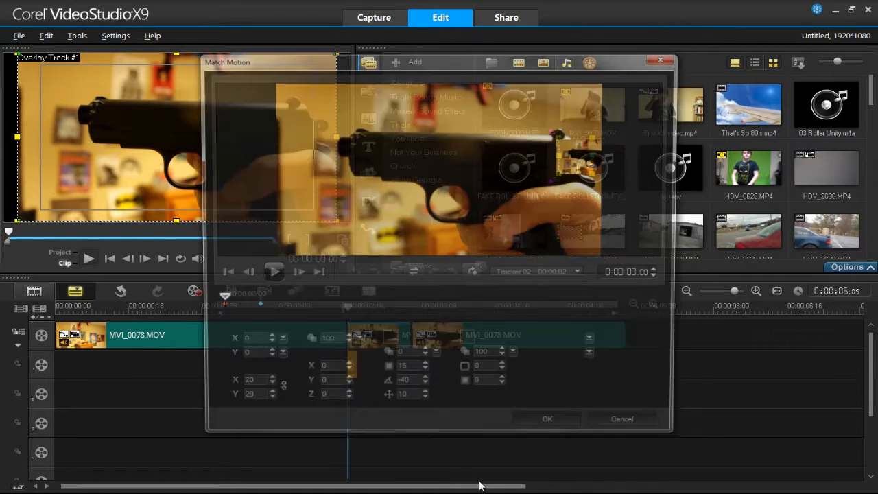
pyautogui.doubleClick(251, 387)
pyautogui.write('100')
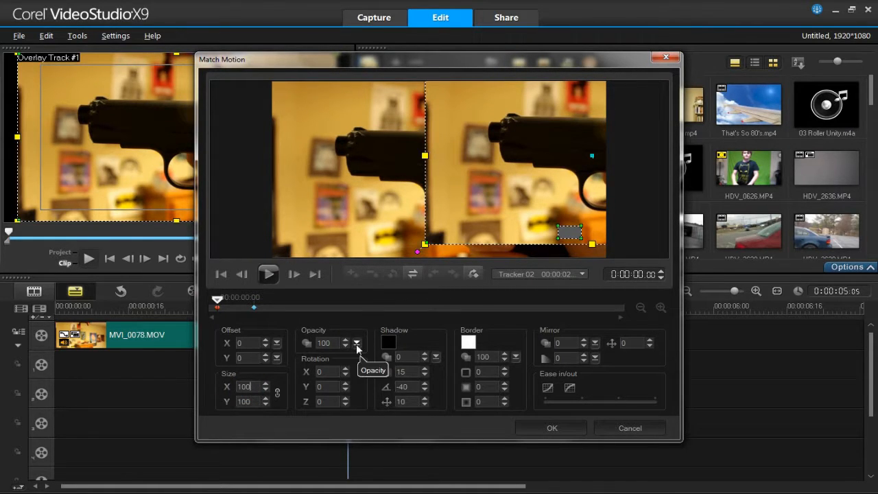
# - Lower the overlay's opacity to 23 and align it with the gun underneath at offset X -92, Y -15
pyautogui.moveTo(357, 343); pyautogui.dragTo(314, 362)
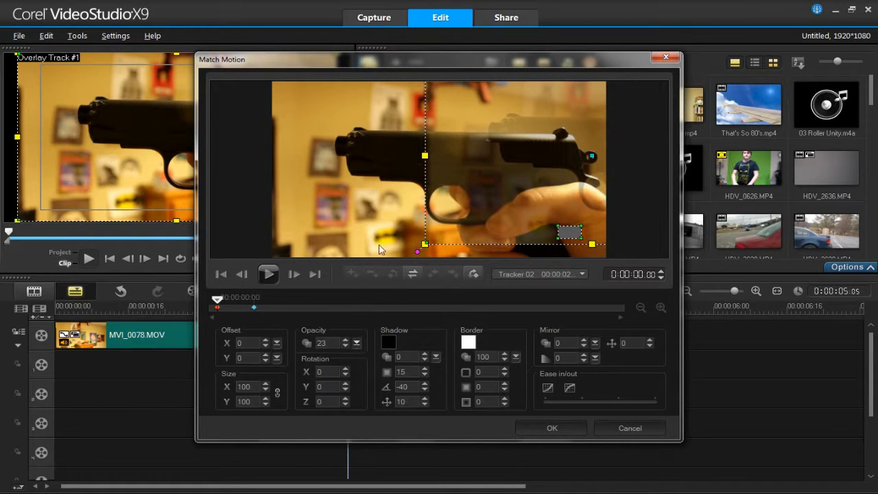
pyautogui.moveTo(502, 179); pyautogui.dragTo(347, 194)
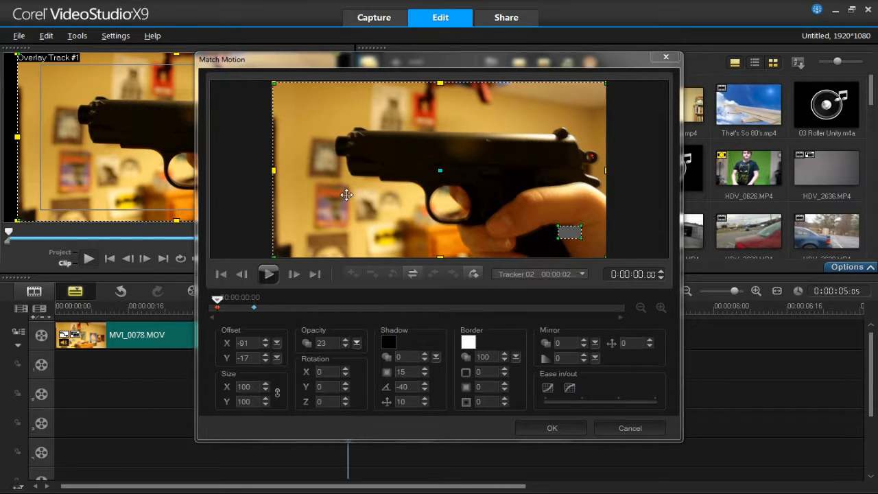
pyautogui.moveTo(347, 195); pyautogui.dragTo(345, 193)
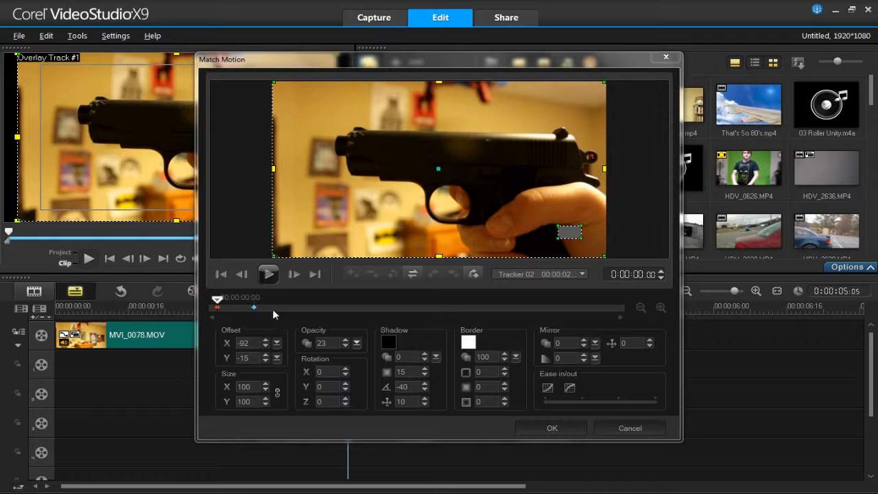
# - Set the first keyframe's opacity to 100 and check the overlay on the next frame before returning to the start
pyautogui.moveTo(358, 344); pyautogui.dragTo(136, 328)
pyautogui.moveTo(369, 348); pyautogui.dragTo(443, 363)
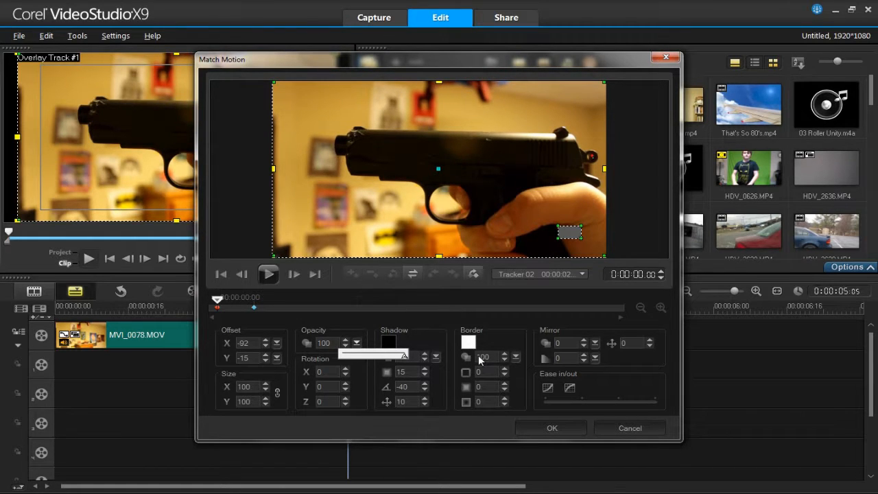
pyautogui.moveTo(478, 356); pyautogui.dragTo(479, 356)
pyautogui.click(293, 274)
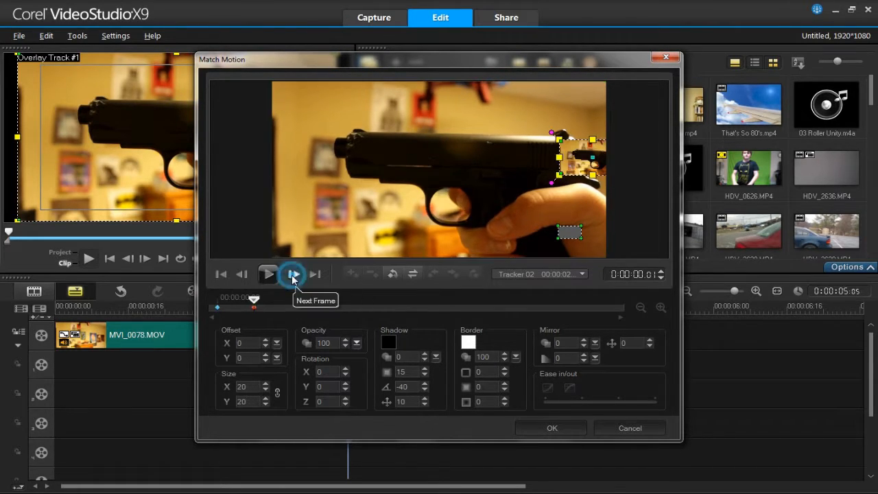
pyautogui.click(241, 274)
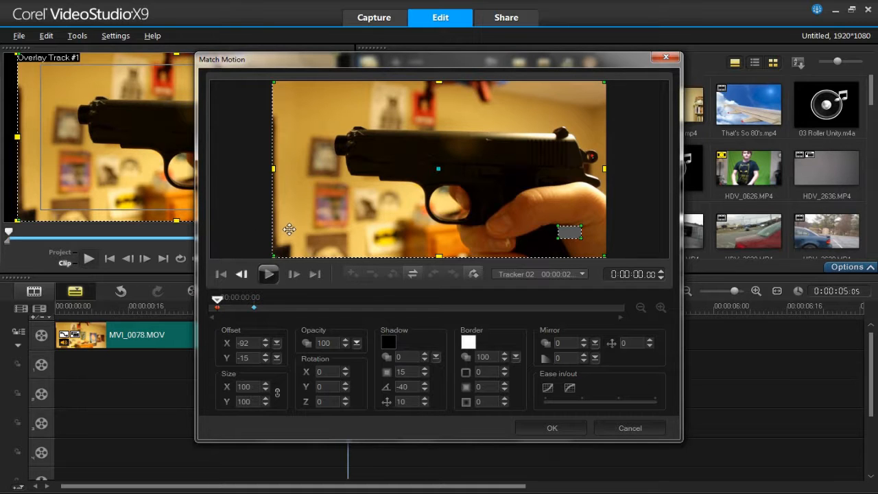
# - Shift the gun overlay back to offset X -49, Y -14 on the first keyframe, check the second keyframe and apply the motion
pyautogui.moveTo(303, 228); pyautogui.dragTo(375, 228)
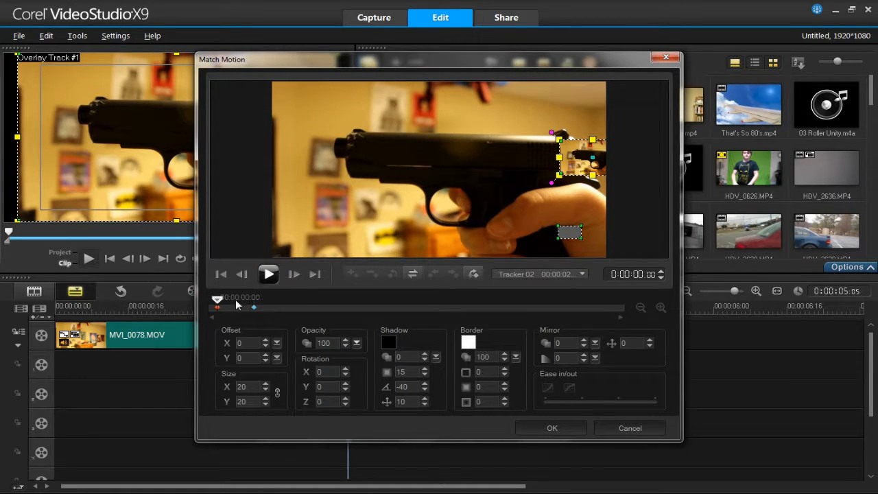
pyautogui.click(251, 305)
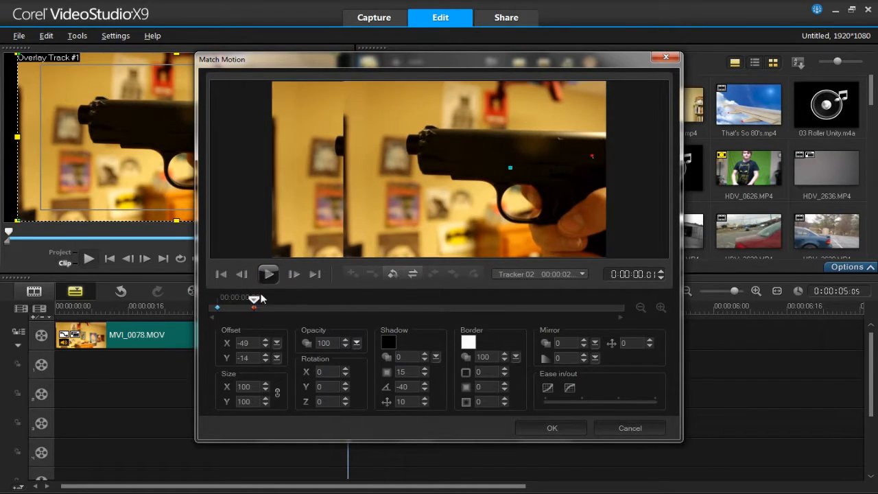
pyautogui.click(213, 297)
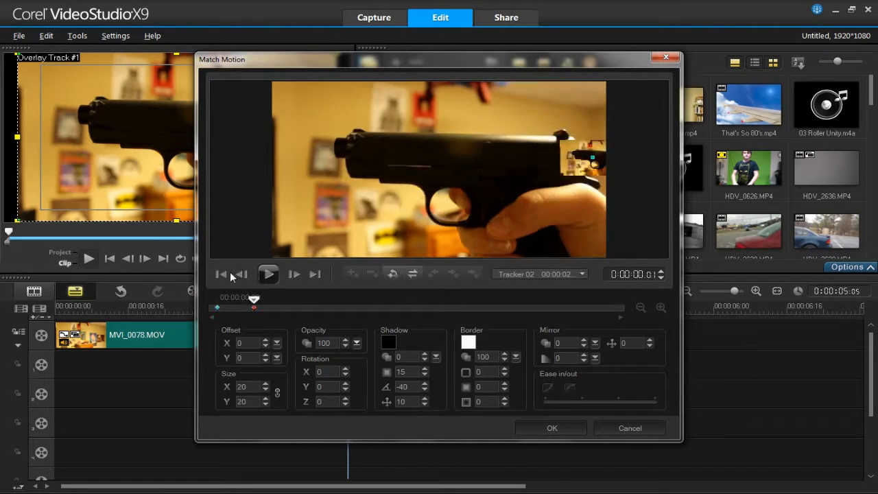
pyautogui.moveTo(230, 272); pyautogui.dragTo(33, 250)
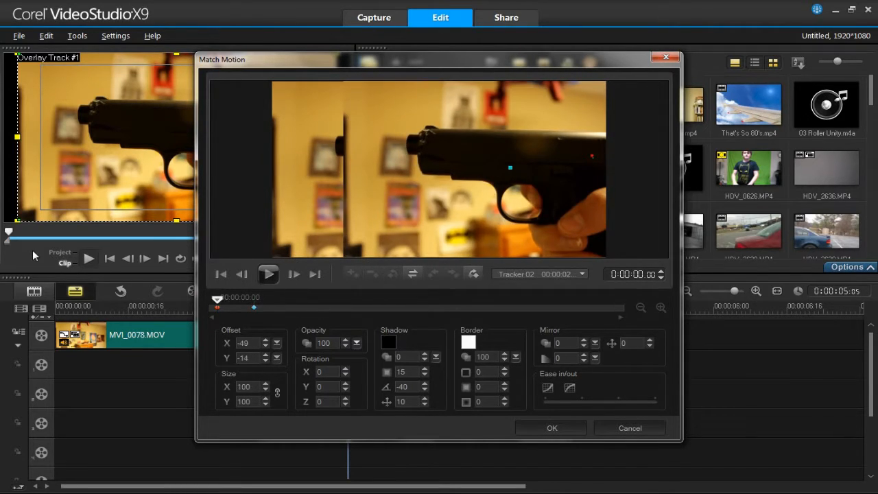
pyautogui.click(551, 428)
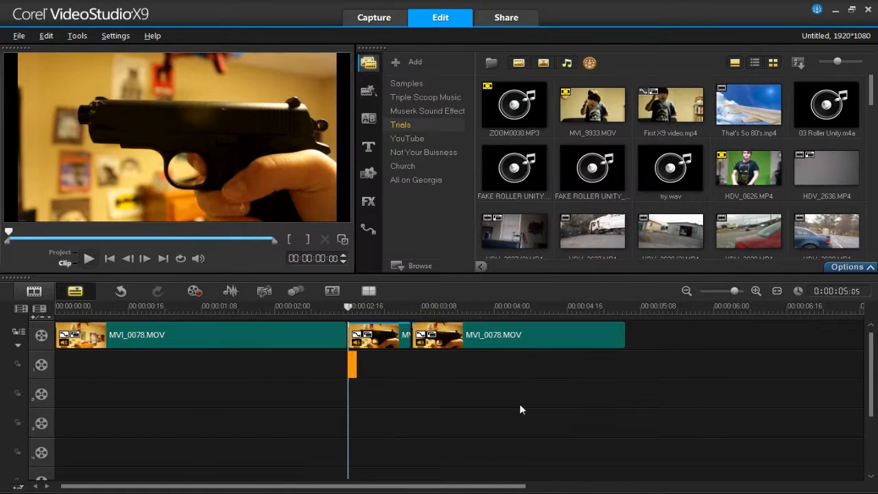
# - Check the frames around the overlay, reopen its Match Motion settings and copy the first keyframe's attributes to all keyframes after it
pyautogui.click(329, 381)
pyautogui.click(324, 345)
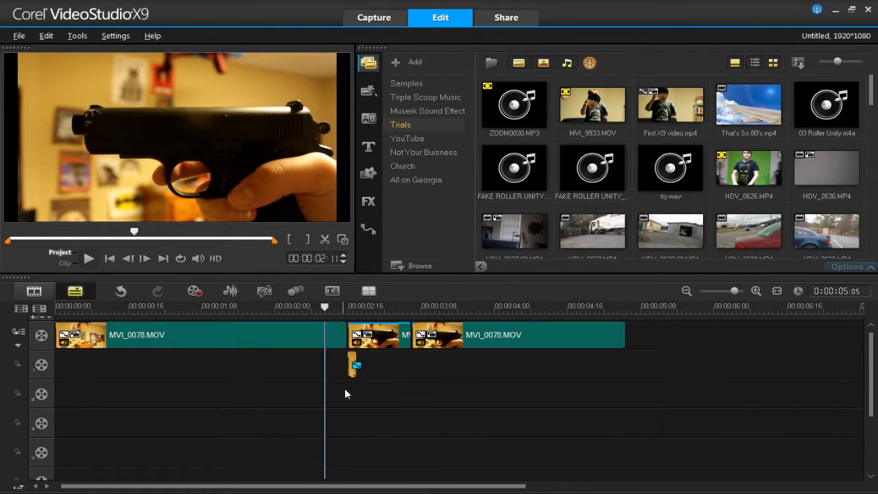
pyautogui.click(345, 381)
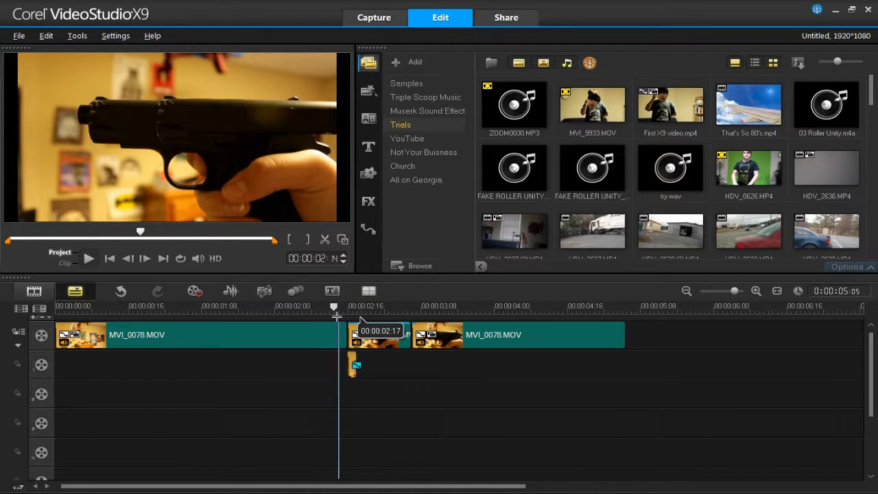
pyautogui.moveTo(354, 316)
pyautogui.mouseDown()
pyautogui.moveTo(319, 317)
pyautogui.moveTo(367, 319)
pyautogui.moveTo(349, 320)
pyautogui.moveTo(352, 326)
pyautogui.mouseUp()
pyautogui.click(351, 364)
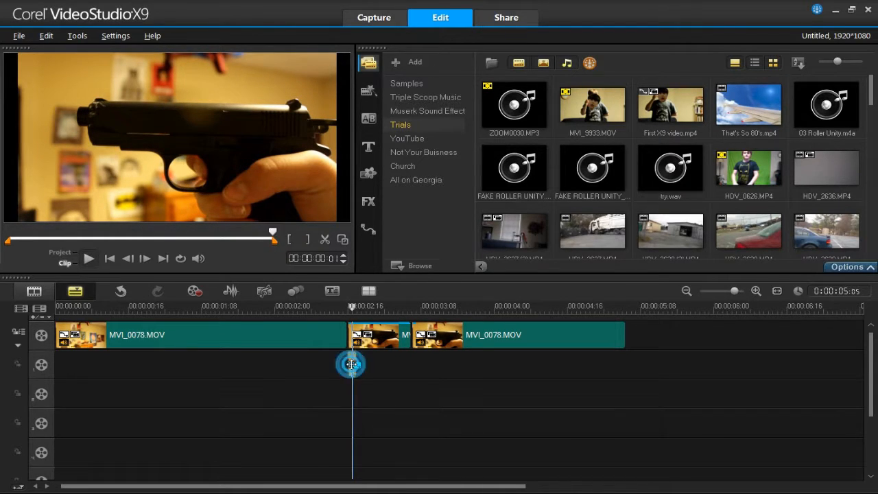
pyautogui.rightClick(352, 364)
pyautogui.click(387, 245)
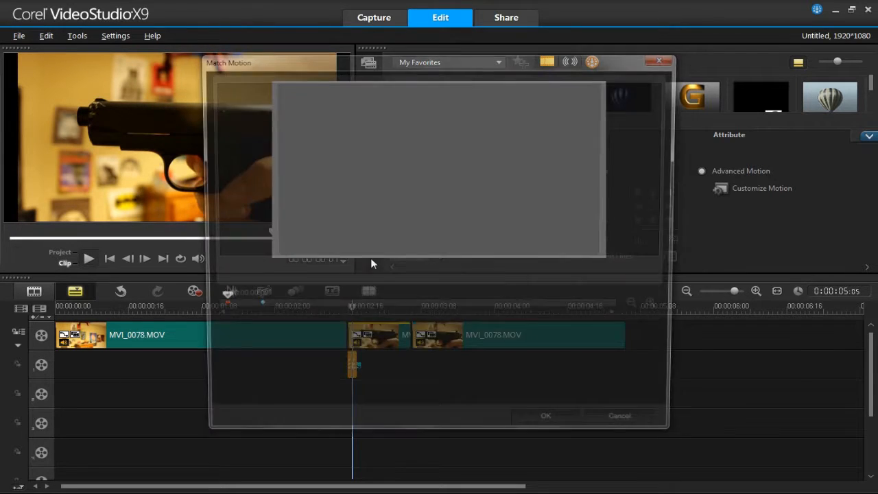
pyautogui.rightClick(217, 310)
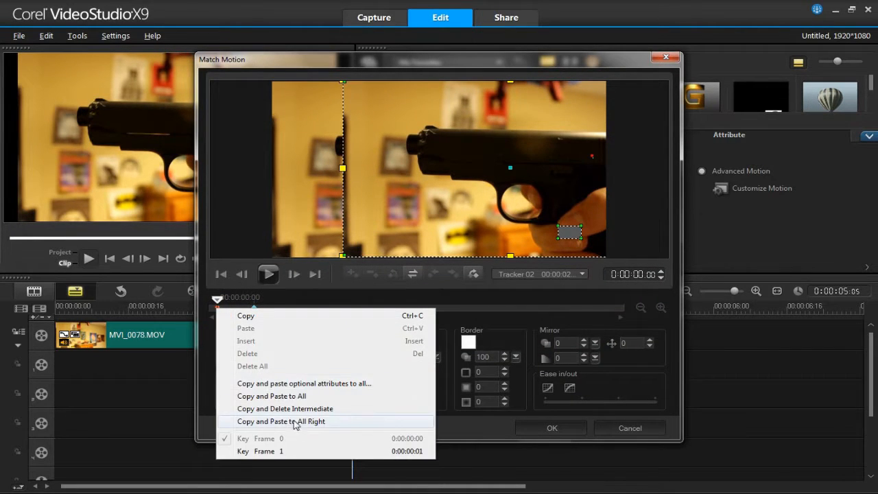
pyautogui.click(290, 419)
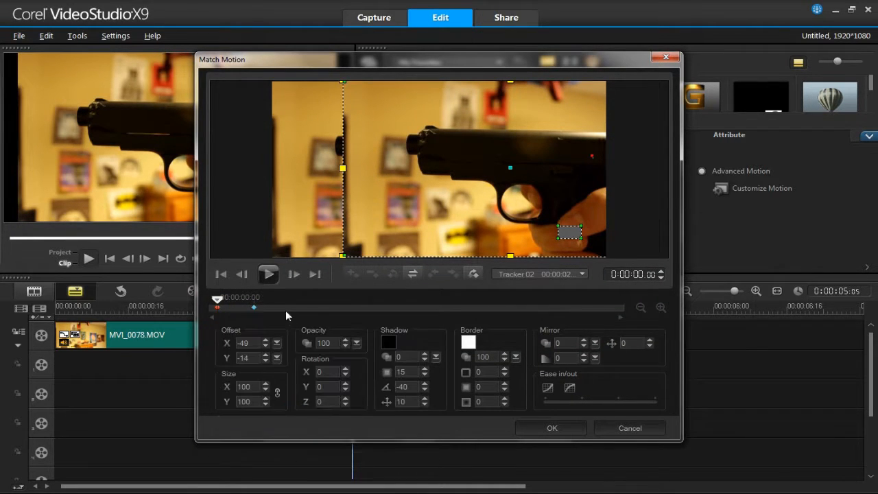
# - Lower the second keyframe's opacity to 17 and align the overlay with the gun underneath at offset X -92, Y -15
pyautogui.click(251, 307)
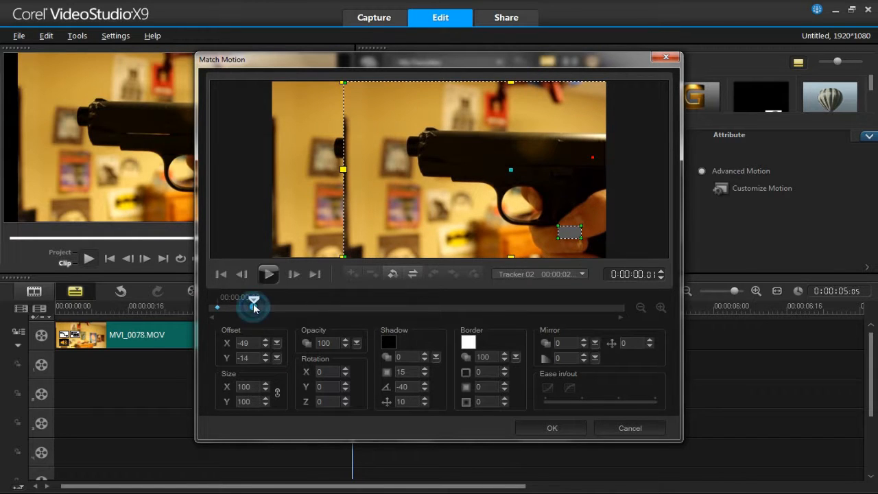
pyautogui.click(356, 345)
pyautogui.moveTo(356, 353); pyautogui.dragTo(303, 354)
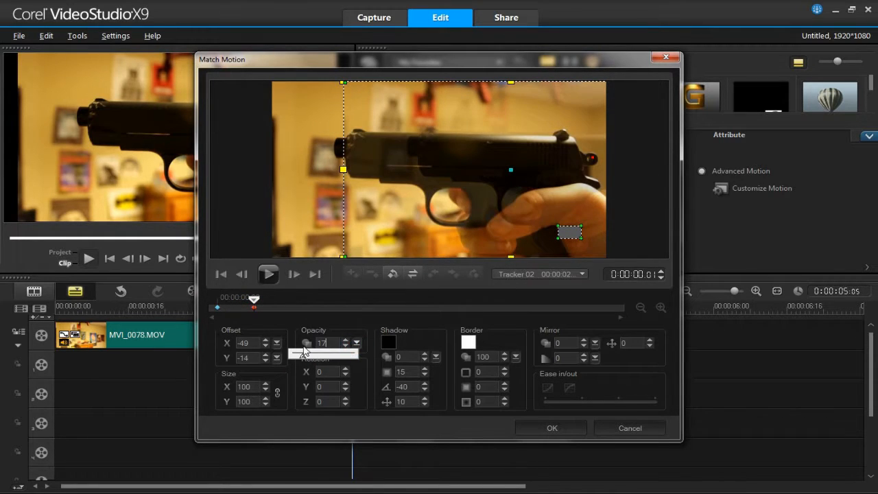
pyautogui.moveTo(423, 186); pyautogui.dragTo(364, 188)
pyautogui.moveTo(349, 194); pyautogui.dragTo(347, 186)
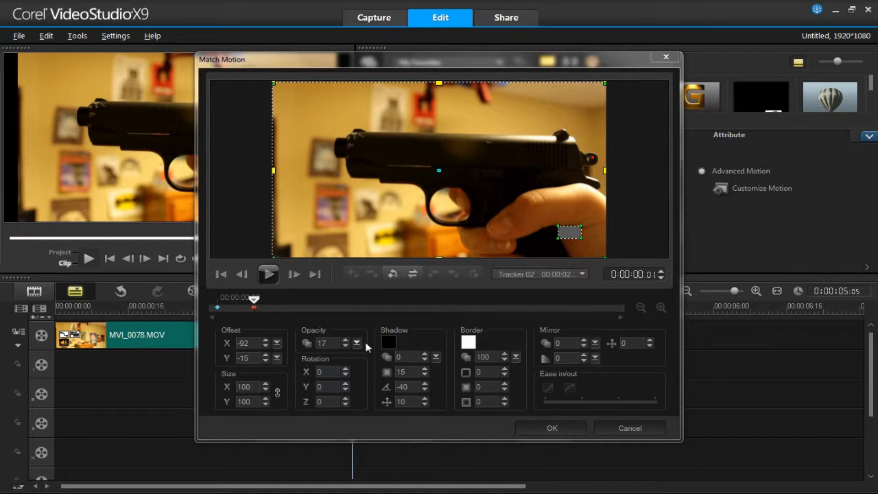
# - Set the second keyframe's opacity to 100, preview the overlay's movement and apply the Match Motion settings
pyautogui.moveTo(356, 343); pyautogui.dragTo(693, 355)
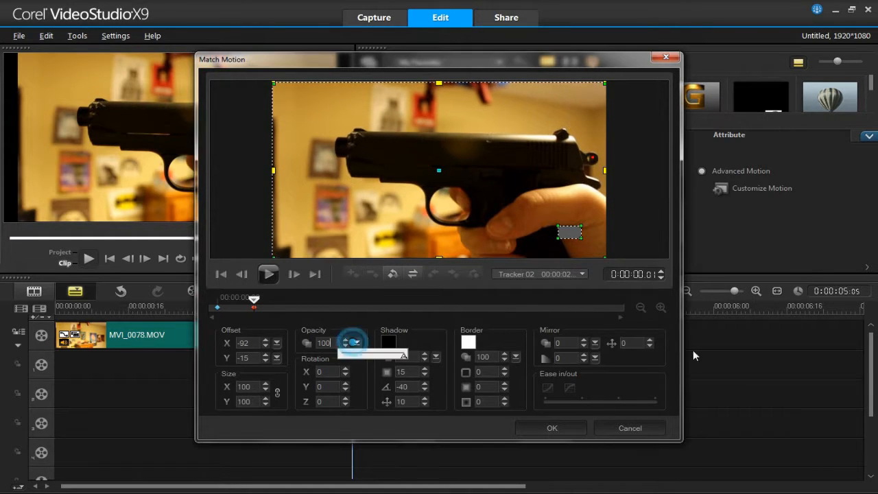
pyautogui.click(266, 275)
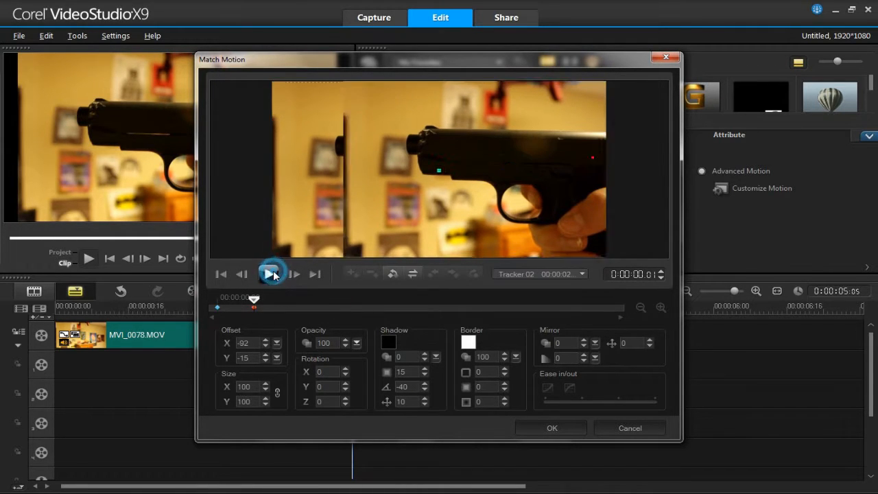
pyautogui.click(272, 274)
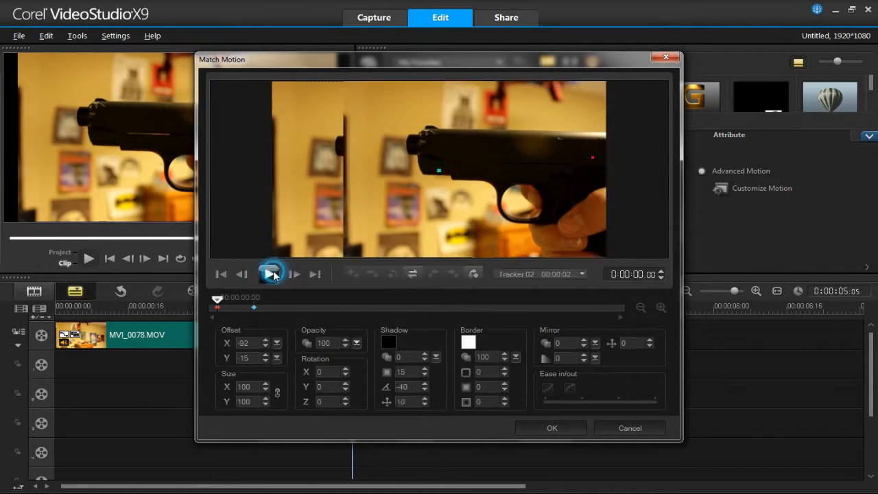
pyautogui.click(561, 421)
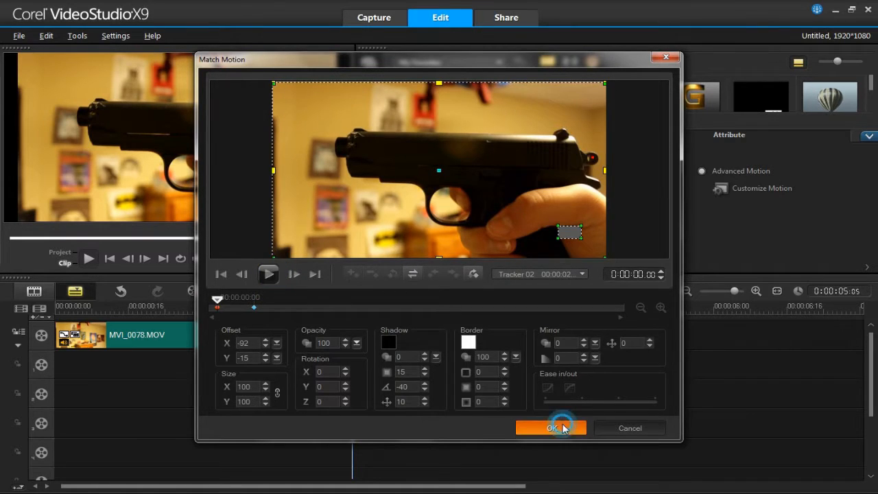
# - Compare the frames before and during the overlay clip to examine the slide's movement
pyautogui.click(339, 394)
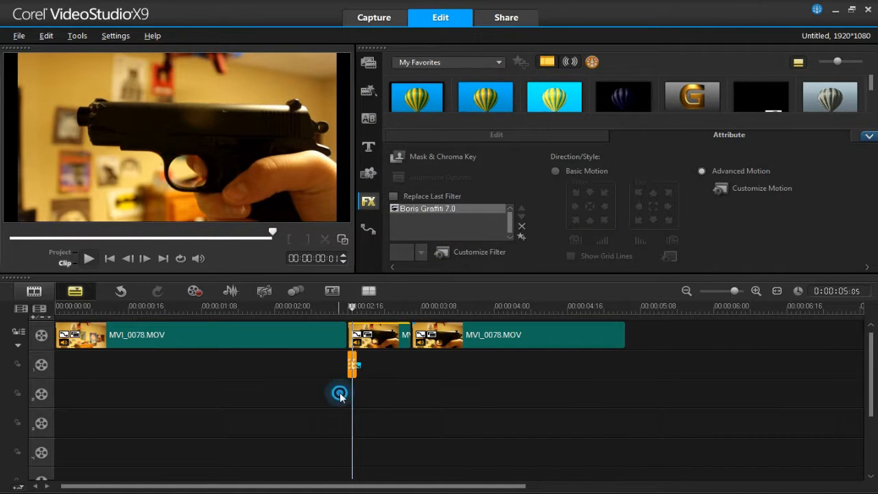
pyautogui.click(354, 384)
pyautogui.click(346, 384)
pyautogui.click(350, 384)
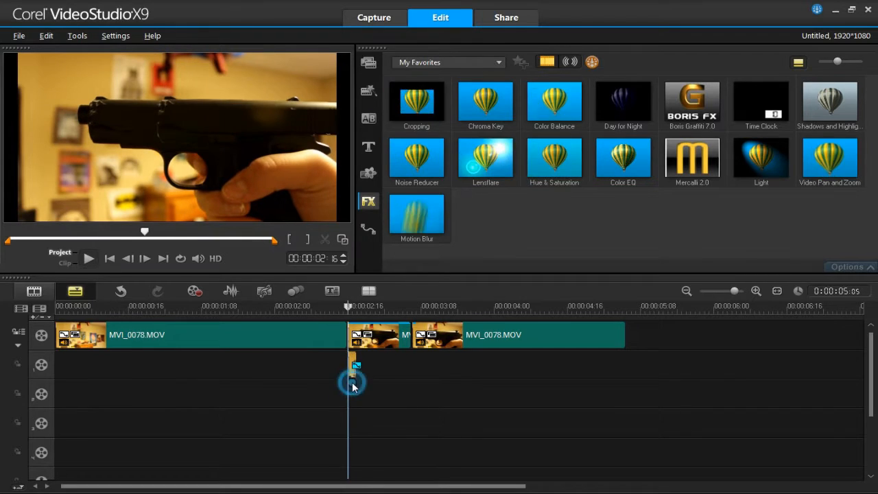
pyautogui.click(352, 382)
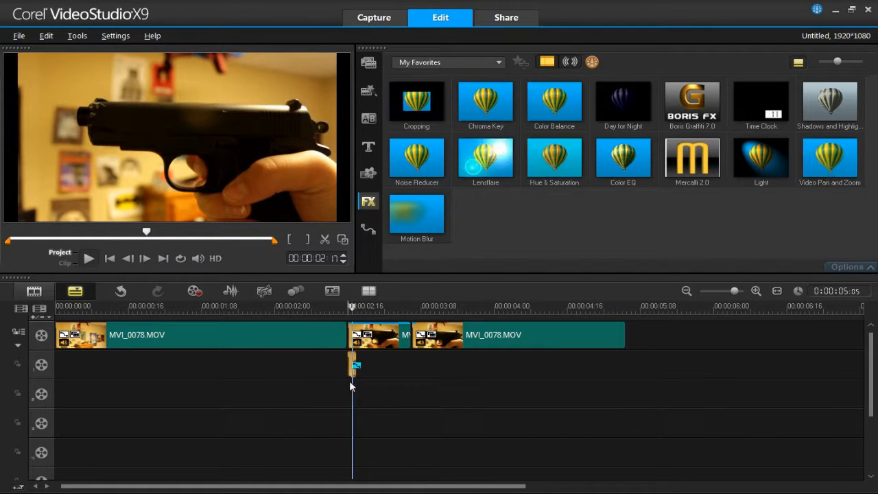
pyautogui.click(350, 382)
pyautogui.click(349, 383)
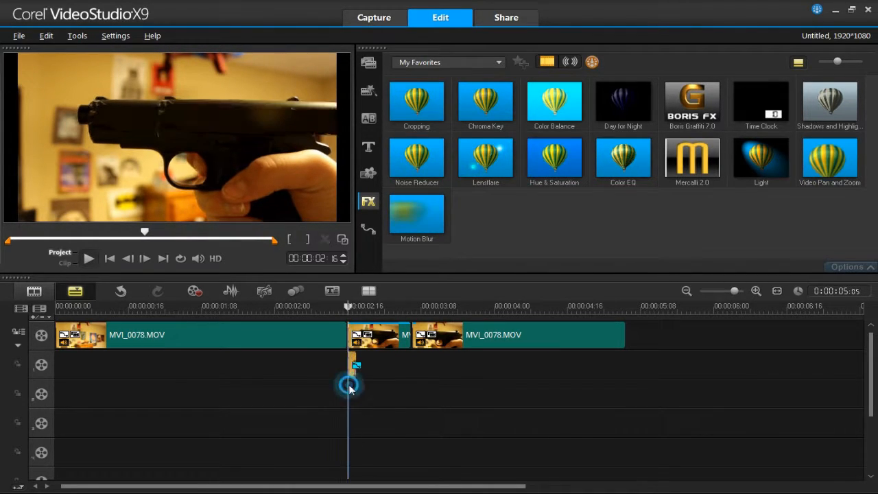
# - Add the Motion Blur filter to the overlay clip and accept it with length 40 and angle -180
pyautogui.moveTo(734, 291); pyautogui.dragTo(745, 292)
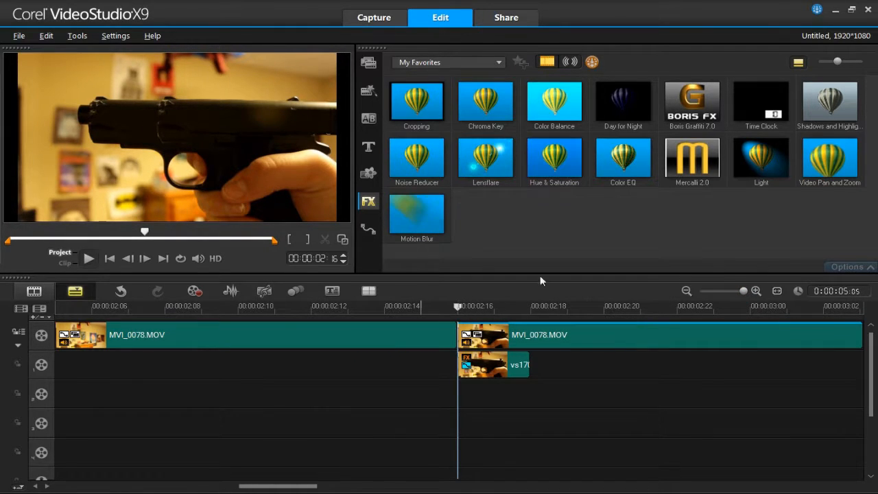
pyautogui.moveTo(743, 291)
pyautogui.mouseDown()
pyautogui.moveTo(729, 291)
pyautogui.moveTo(744, 292)
pyautogui.mouseUp()
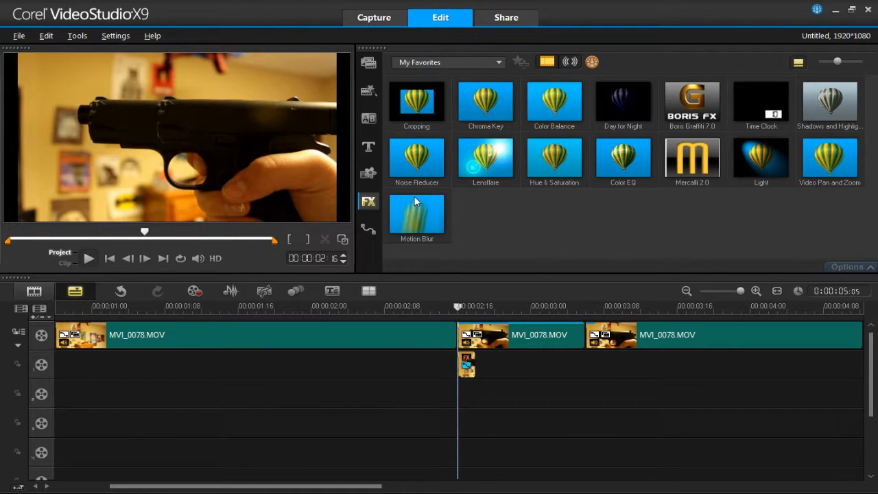
pyautogui.click(417, 222)
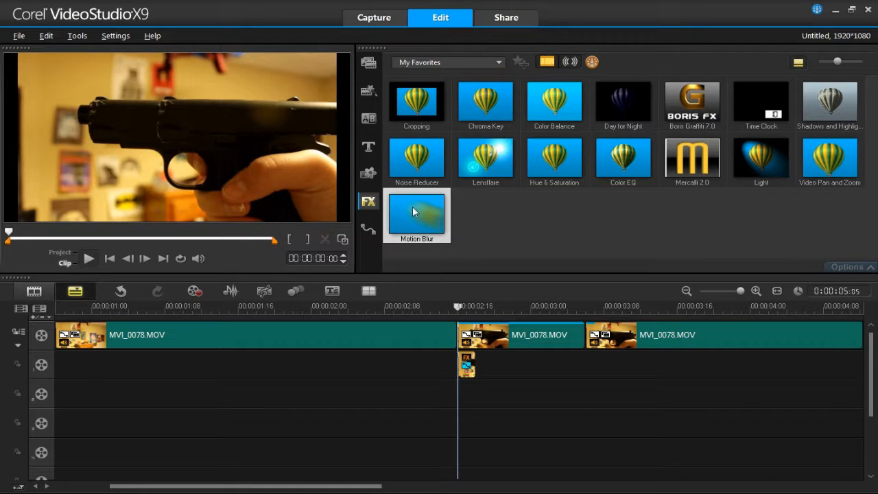
pyautogui.moveTo(413, 208); pyautogui.dragTo(469, 373)
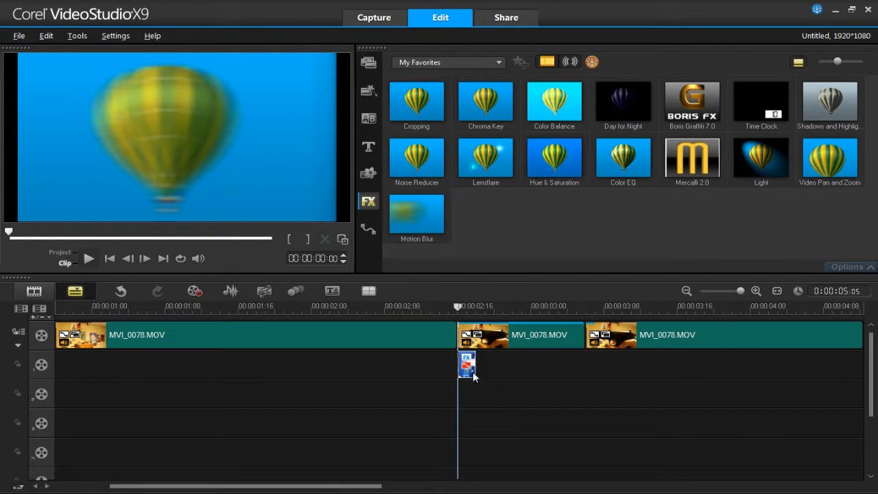
pyautogui.doubleClick(467, 368)
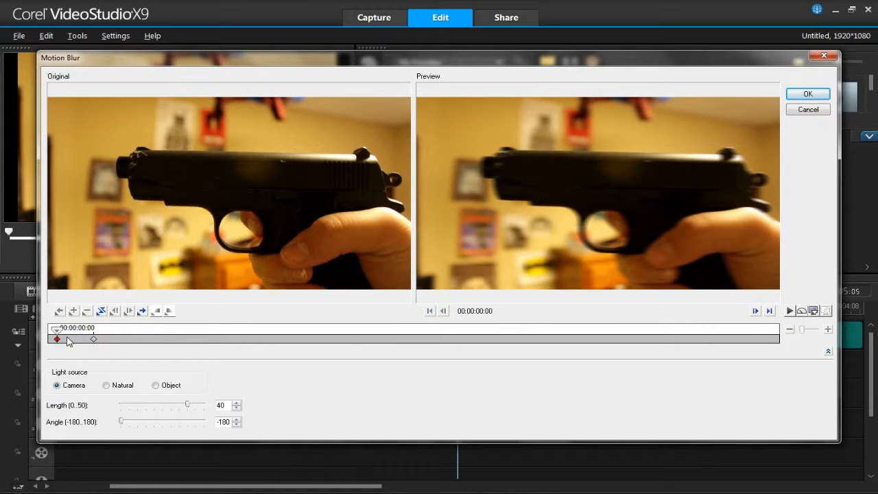
pyautogui.click(790, 95)
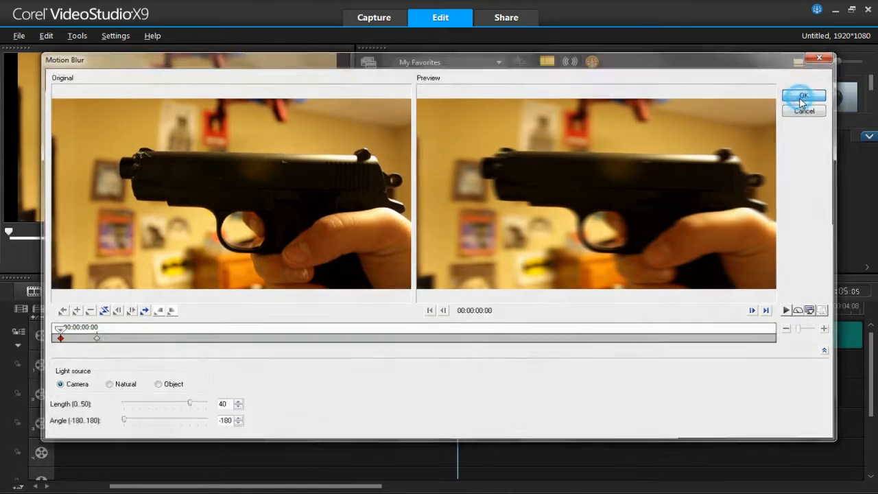
# - Play the project through the shot and step frame by frame around the overlay to examine the blurred slide
pyautogui.click(293, 408)
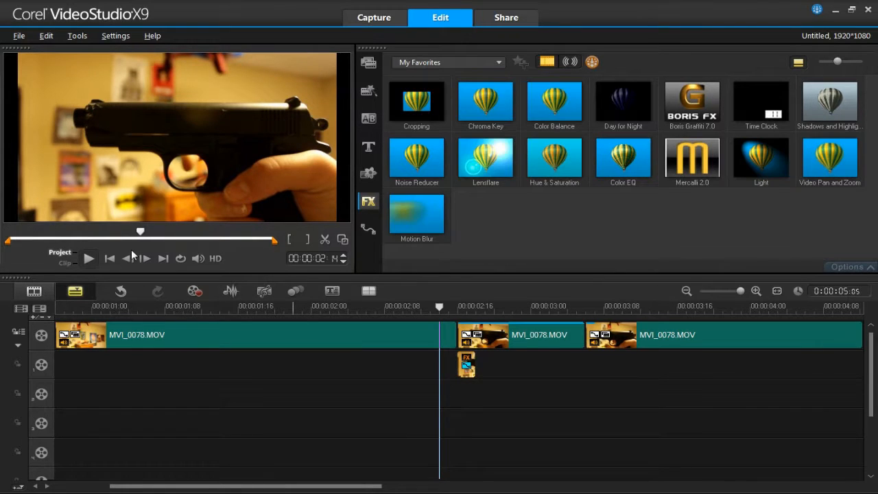
pyautogui.click(89, 260)
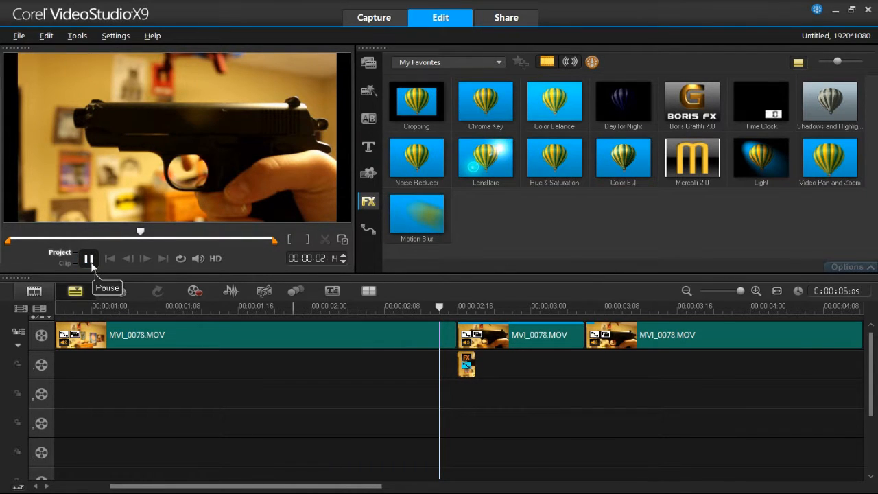
pyautogui.click(89, 260)
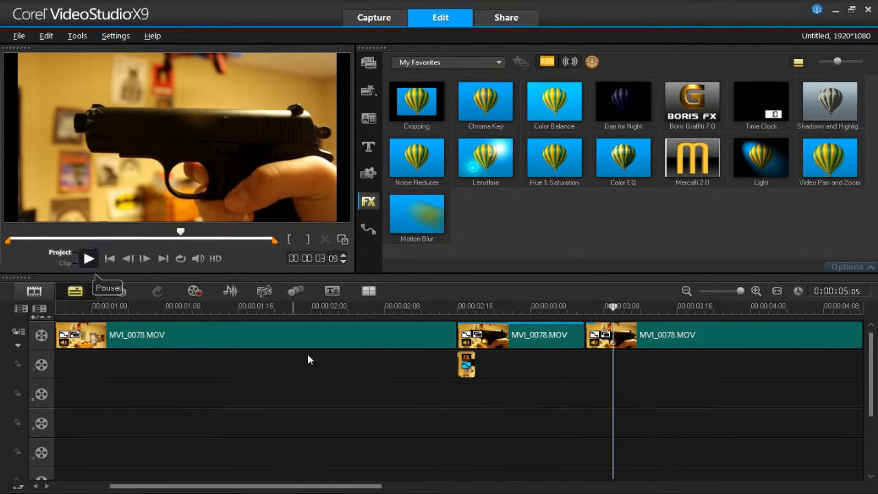
pyautogui.click(456, 311)
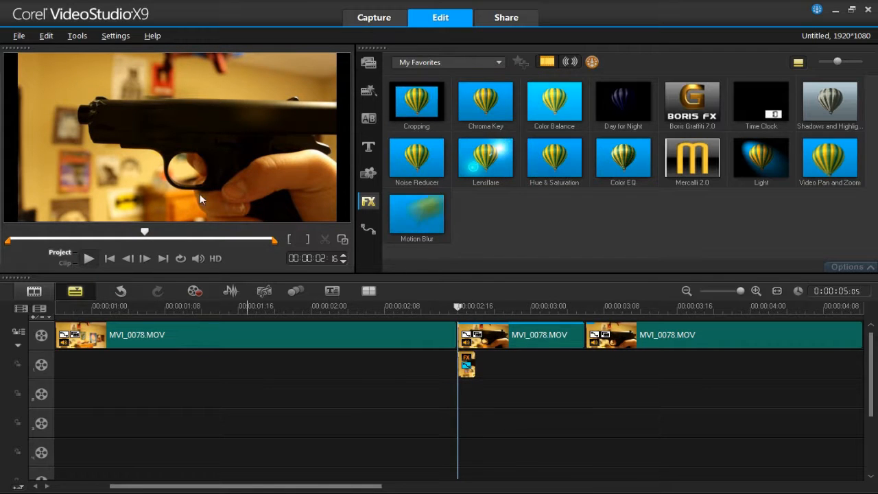
pyautogui.click(144, 258)
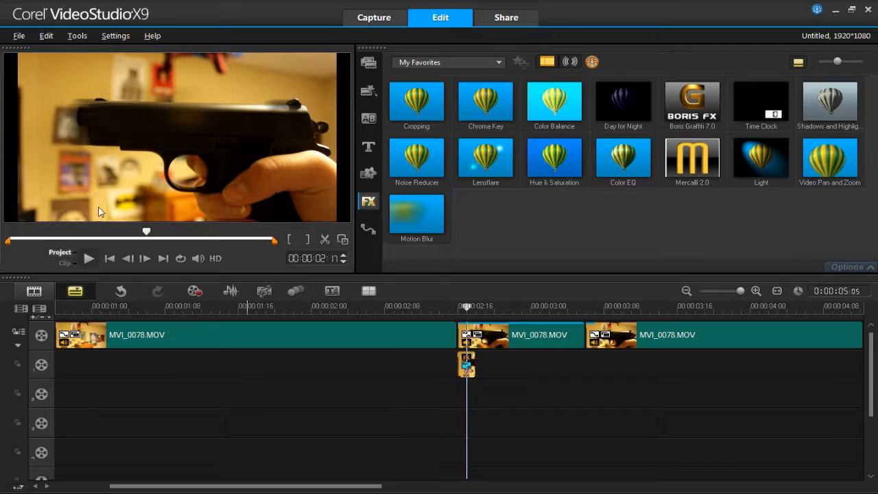
pyautogui.click(145, 259)
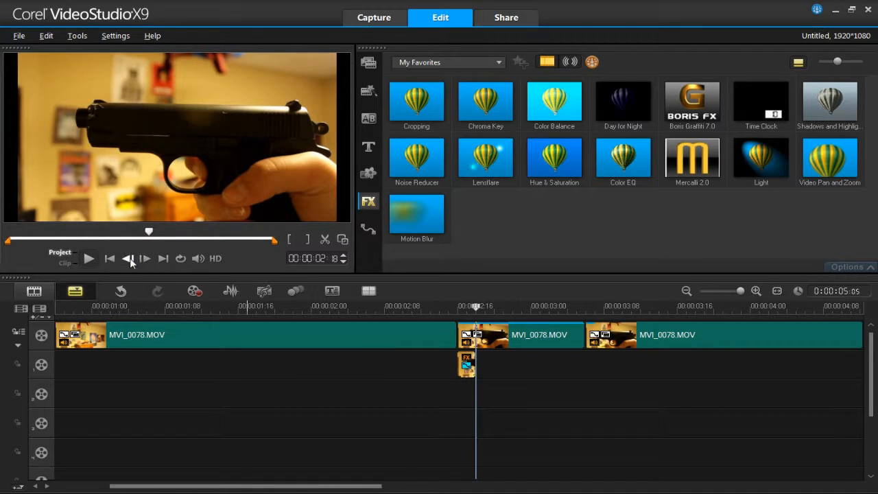
pyautogui.click(129, 259)
pyautogui.click(131, 259)
pyautogui.click(131, 258)
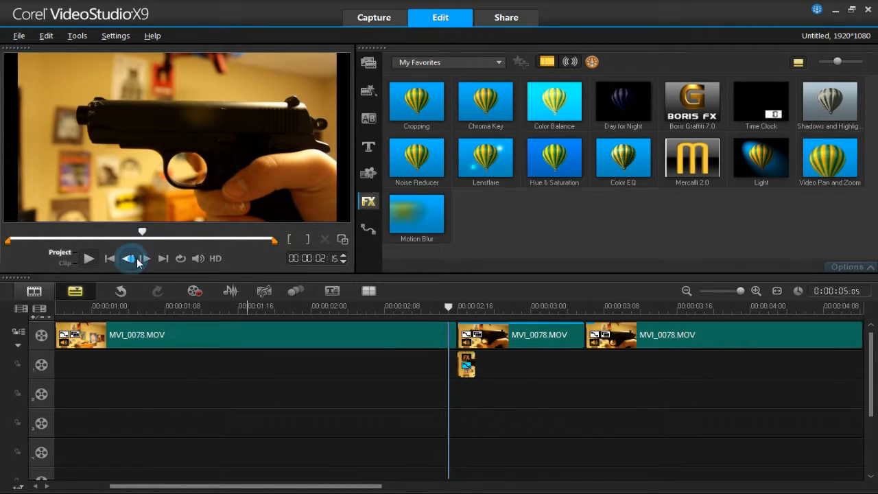
# - Step forward frame by frame through the slide overlay clip to examine the blurred movement
pyautogui.click(144, 259)
pyautogui.click(146, 259)
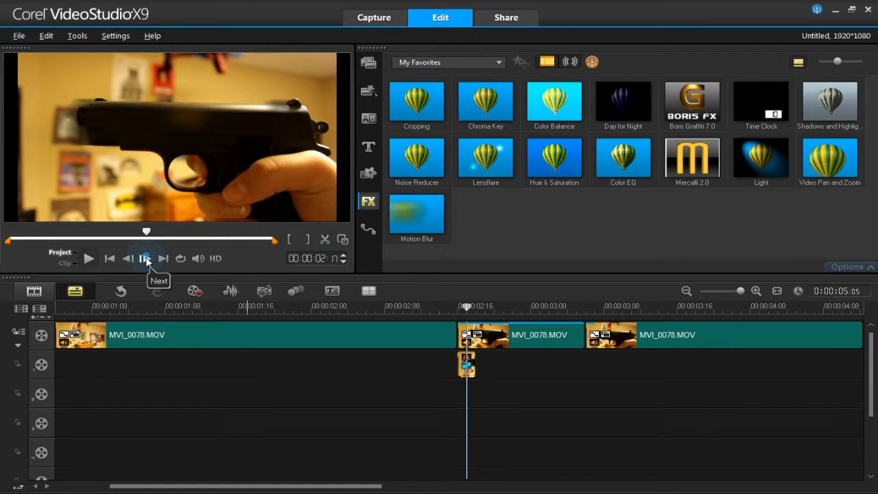
pyautogui.click(145, 258)
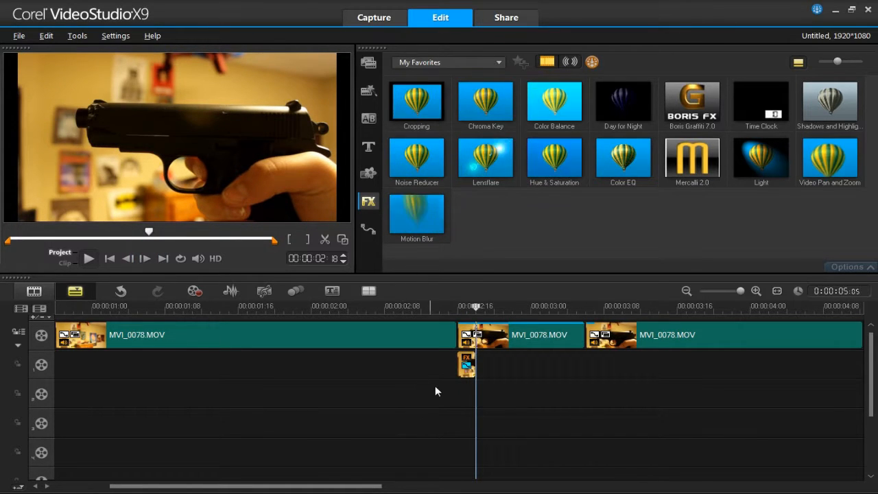
# - Add mflash.wmv to the second overlay track at 00:00:02:16 and trim it to about four frames
pyautogui.click(455, 379)
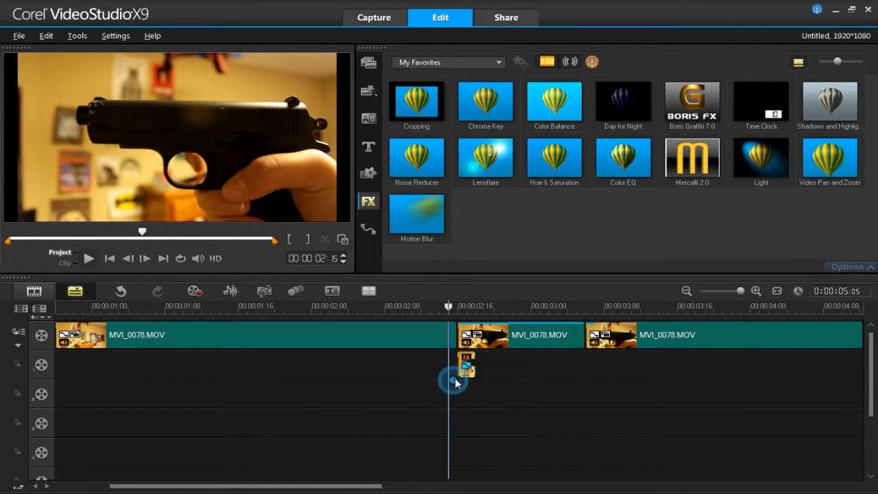
pyautogui.click(455, 394)
pyautogui.click(458, 392)
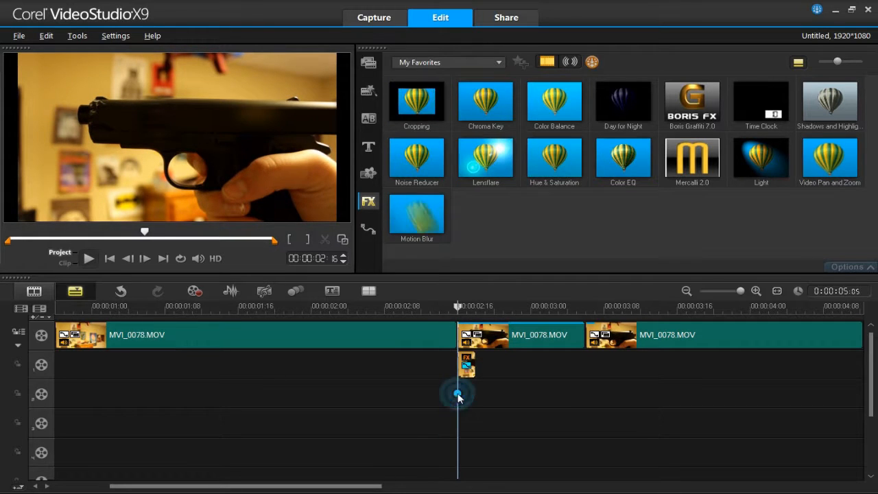
pyautogui.click(368, 64)
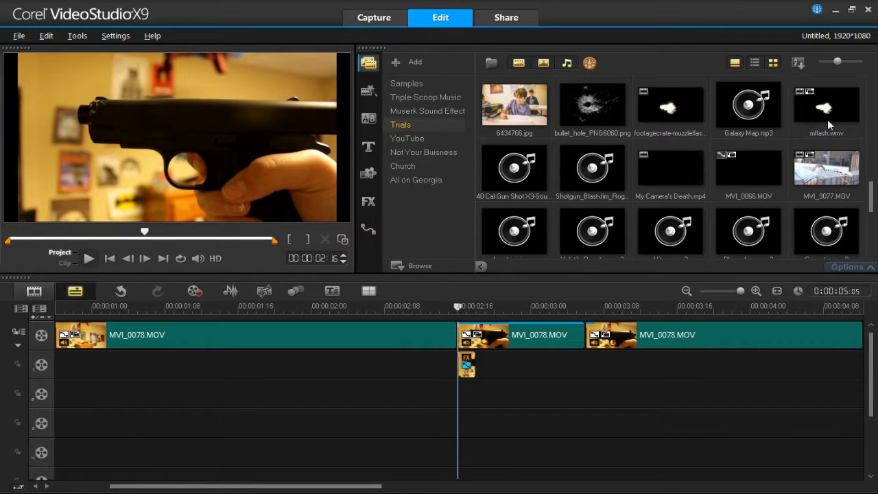
pyautogui.moveTo(827, 119); pyautogui.dragTo(460, 395)
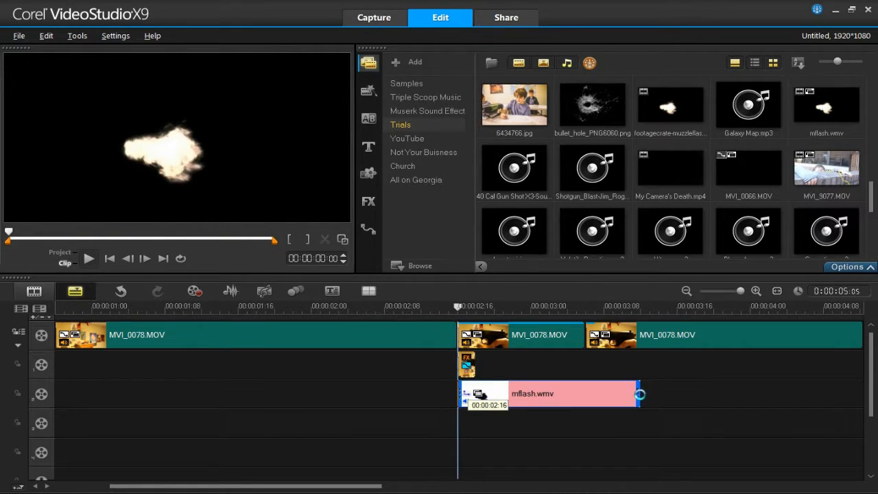
pyautogui.click(639, 402)
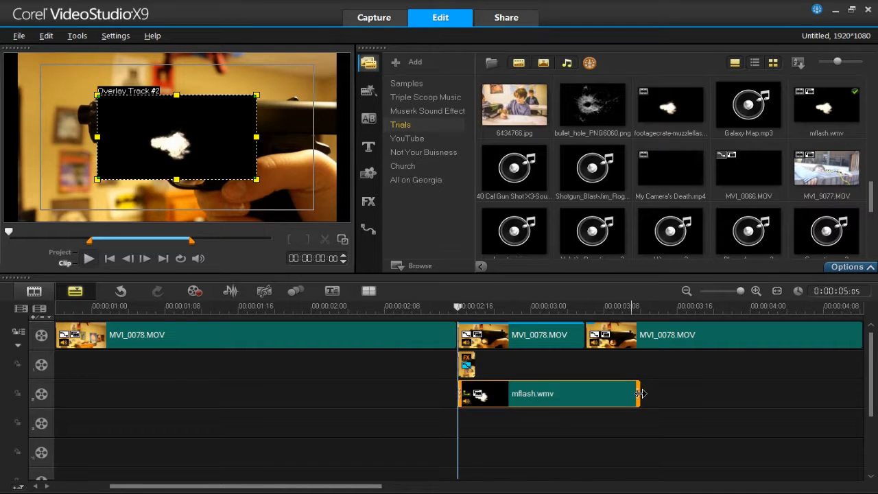
pyautogui.moveTo(489, 411); pyautogui.dragTo(481, 409)
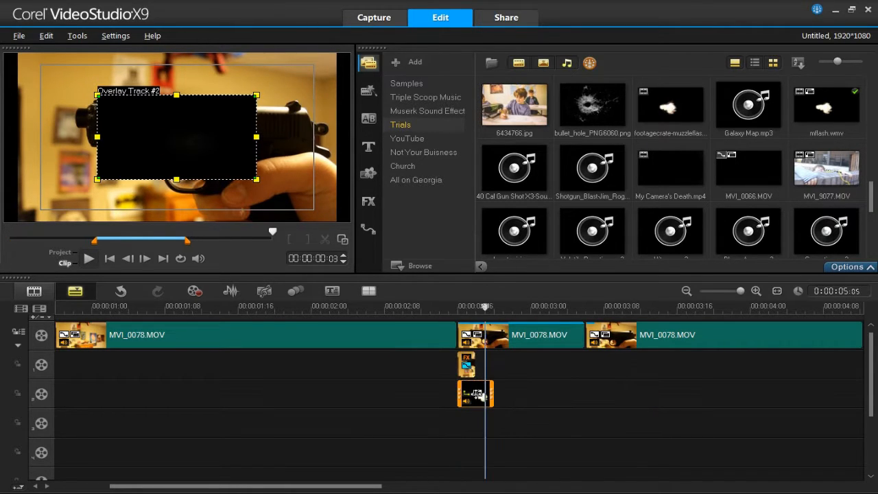
# - Fit the muzzle flash overlay to the screen
pyautogui.doubleClick(479, 395)
pyautogui.click(431, 177)
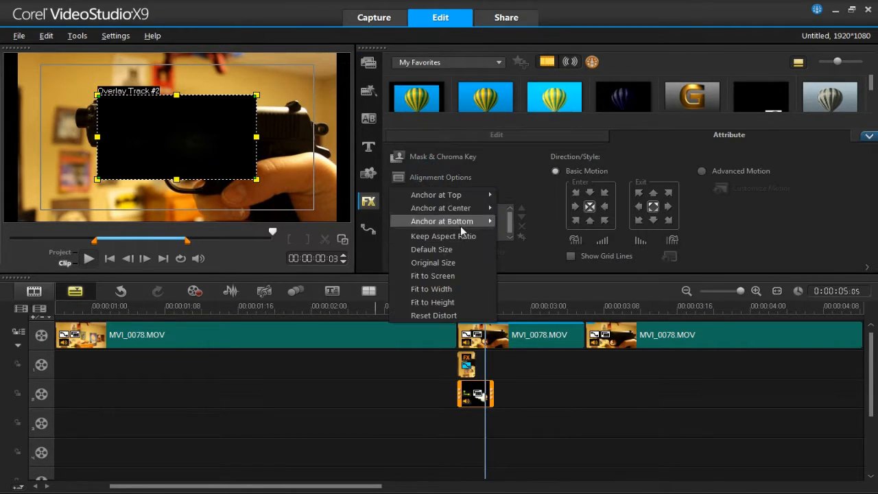
pyautogui.click(461, 274)
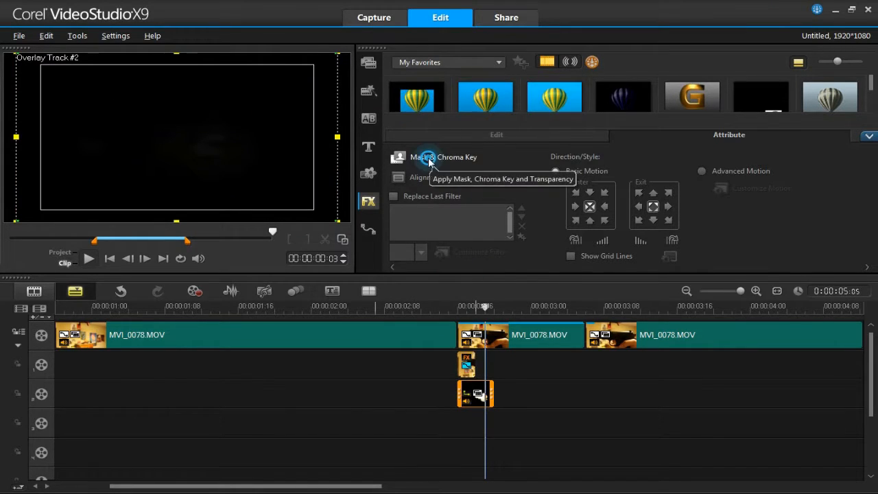
# - Return to the flash clip's first frame and key out its black background with Chroma Key, similarity 25
pyautogui.click(109, 259)
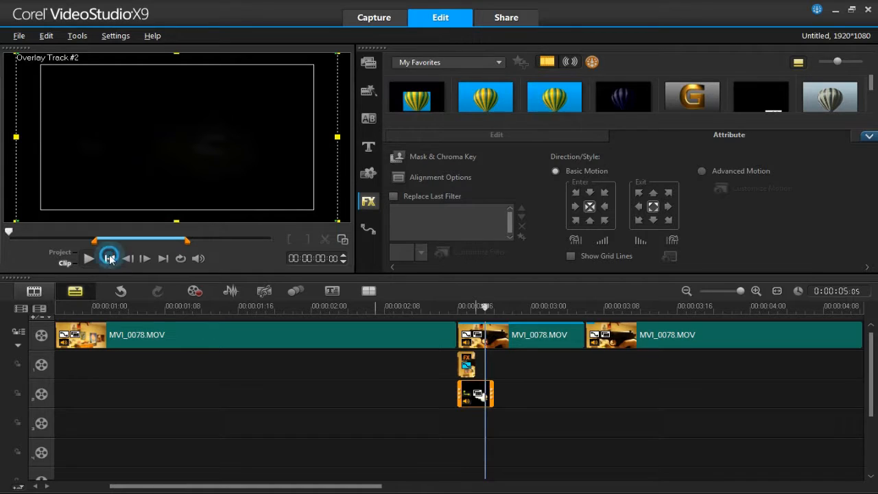
pyautogui.click(455, 158)
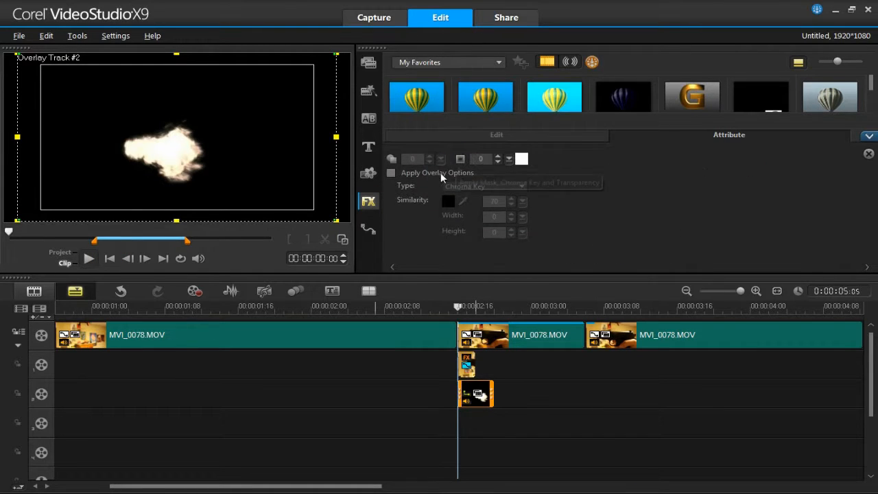
pyautogui.click(390, 172)
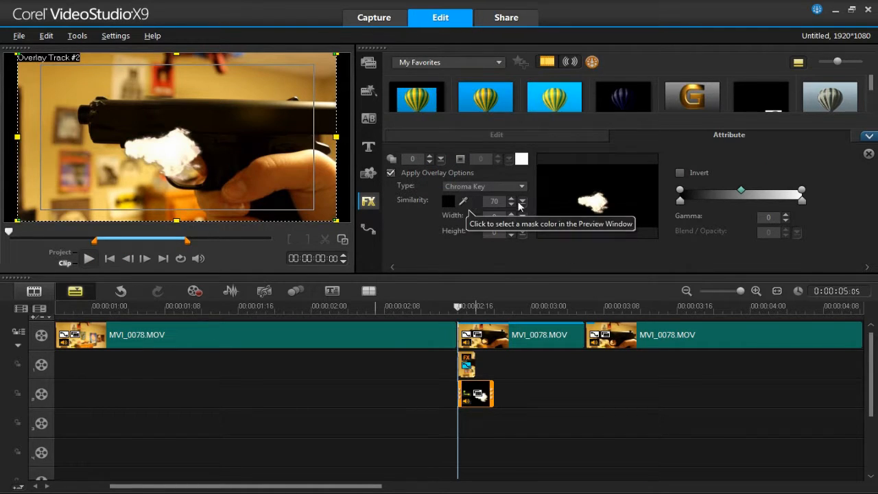
pyautogui.moveTo(522, 201); pyautogui.dragTo(511, 210)
pyautogui.moveTo(439, 217); pyautogui.dragTo(501, 217)
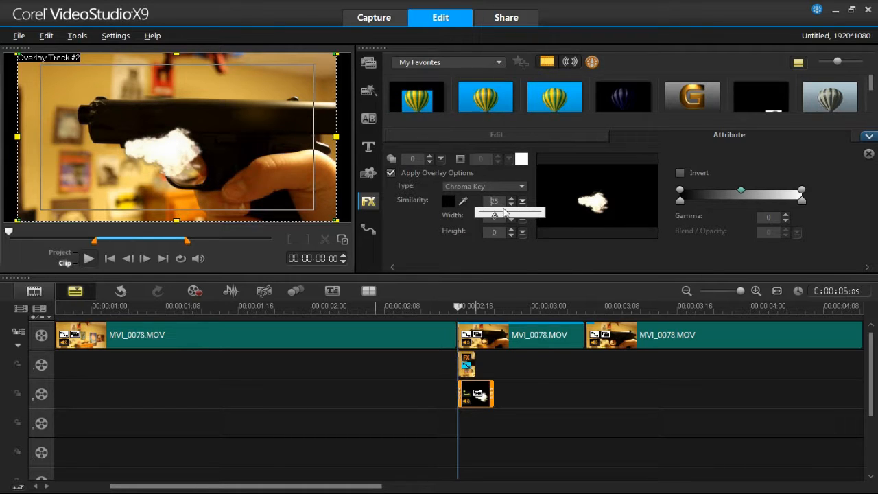
pyautogui.click(866, 155)
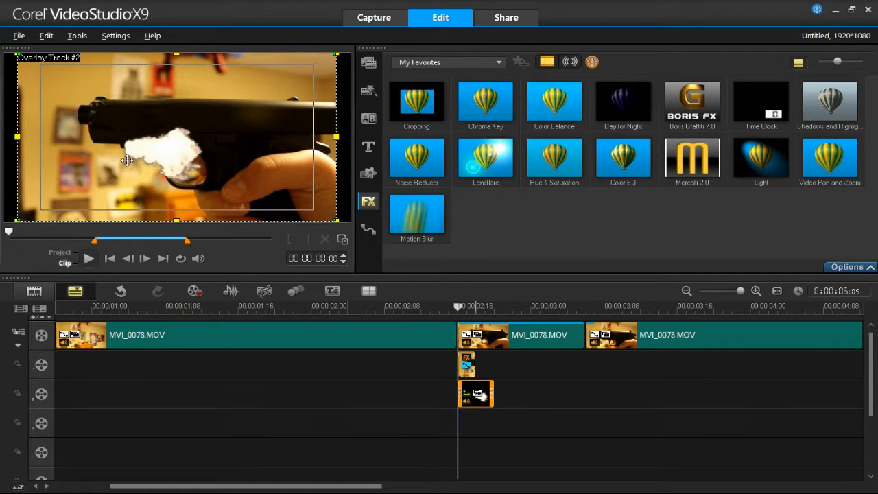
# - Enlarge the muzzle flash overlay and position it directly in front of the gun's muzzle
pyautogui.moveTo(183, 195); pyautogui.dragTo(9, 139)
pyautogui.moveTo(126, 127); pyautogui.dragTo(167, 118)
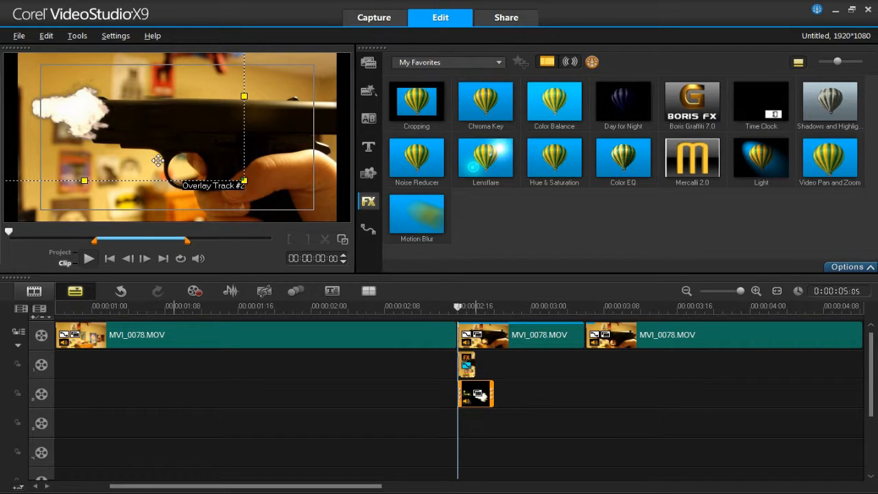
pyautogui.moveTo(169, 167); pyautogui.dragTo(206, 145)
pyautogui.moveTo(187, 151); pyautogui.dragTo(246, 131)
pyautogui.moveTo(171, 149); pyautogui.dragTo(270, 130)
pyautogui.moveTo(129, 149); pyautogui.dragTo(155, 194)
pyautogui.moveTo(308, 163); pyautogui.dragTo(96, 153)
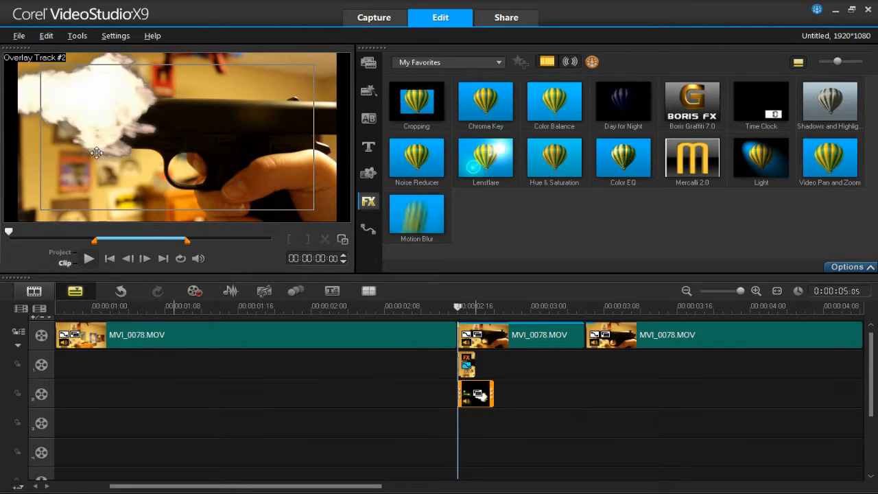
pyautogui.click(176, 173)
pyautogui.click(161, 158)
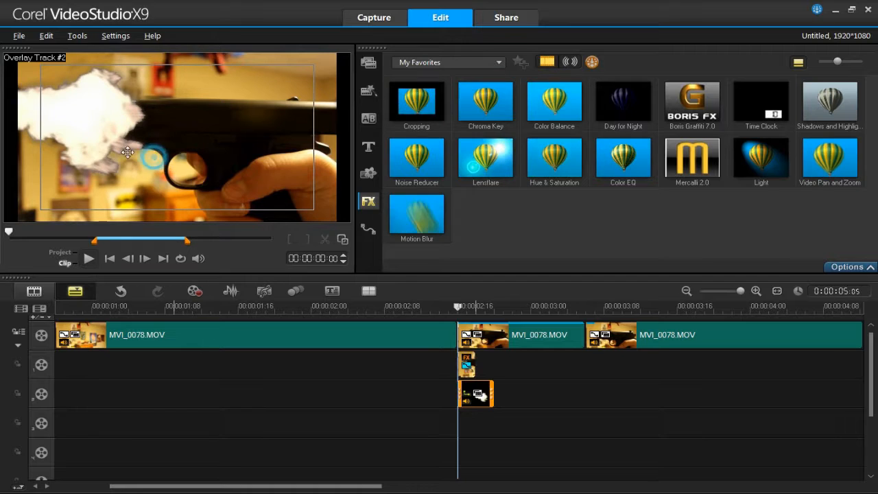
pyautogui.moveTo(153, 158); pyautogui.dragTo(211, 162)
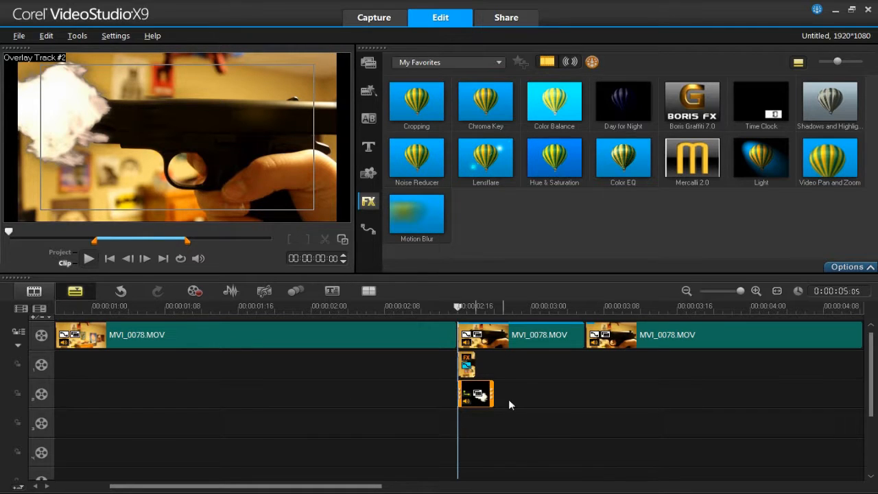
# - Go through the frames from 00:00:02:16 to 00:00:02:19 to examine the flash together with the slide movement
pyautogui.click(468, 413)
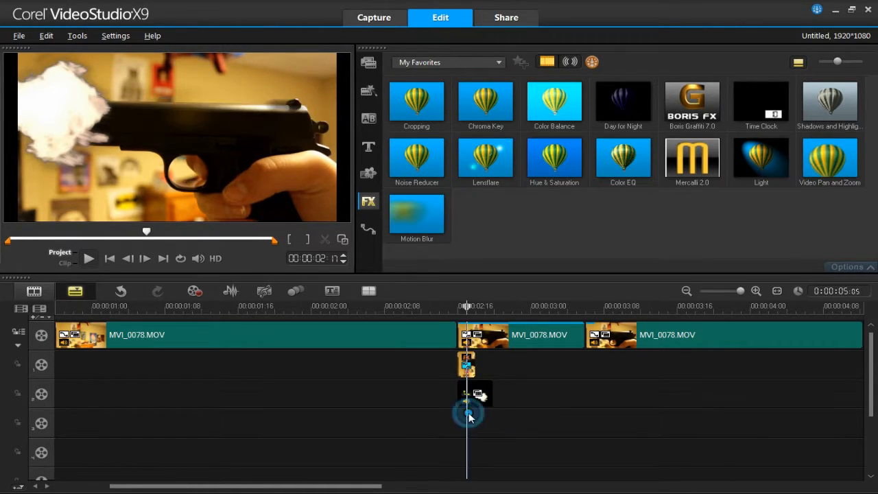
pyautogui.click(469, 414)
pyautogui.click(463, 418)
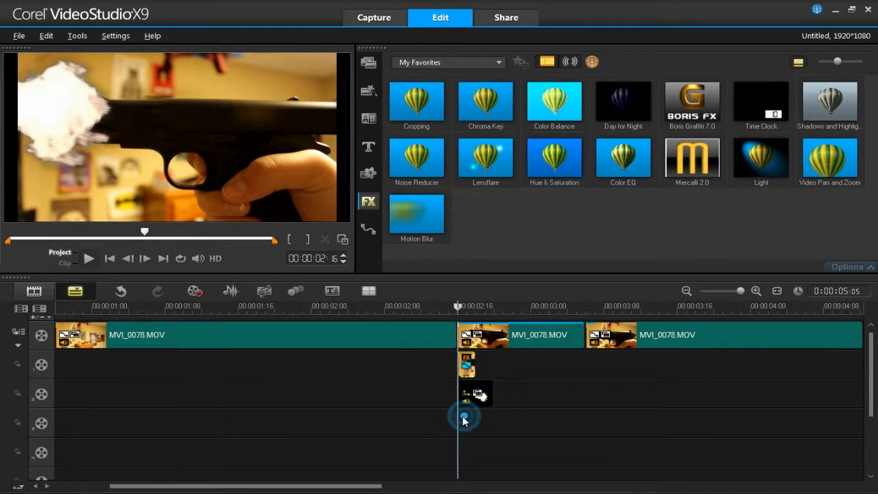
pyautogui.click(477, 415)
pyautogui.click(463, 415)
pyautogui.click(472, 415)
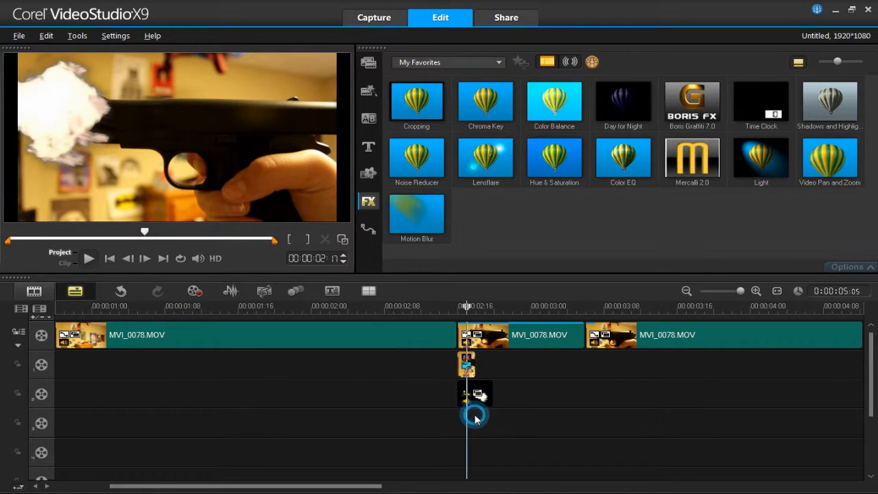
pyautogui.click(462, 411)
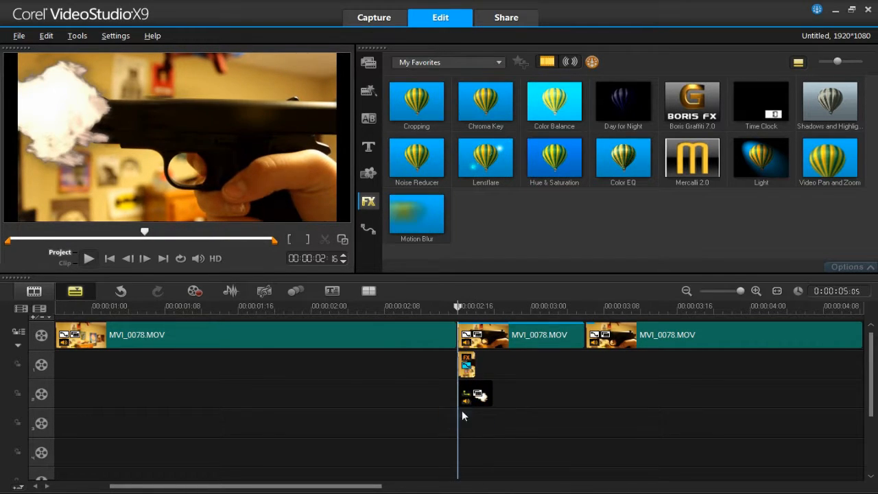
pyautogui.click(145, 259)
pyautogui.click(145, 258)
pyautogui.click(145, 258)
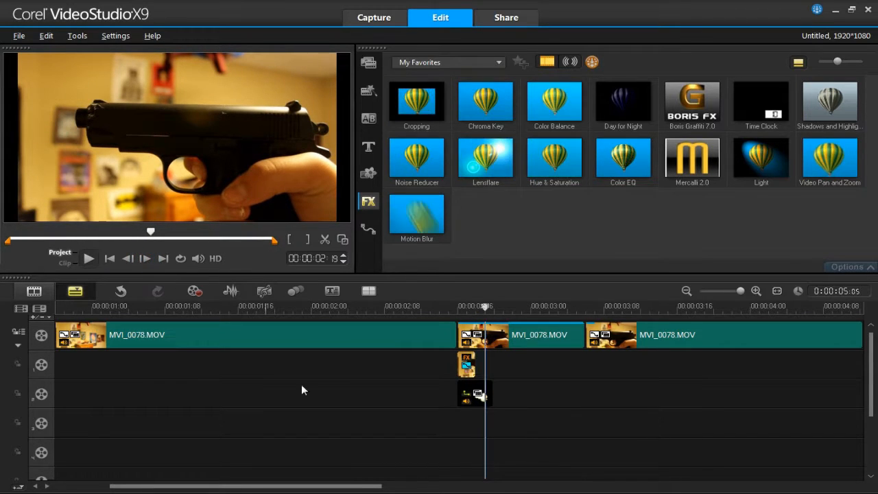
pyautogui.click(455, 409)
pyautogui.click(467, 420)
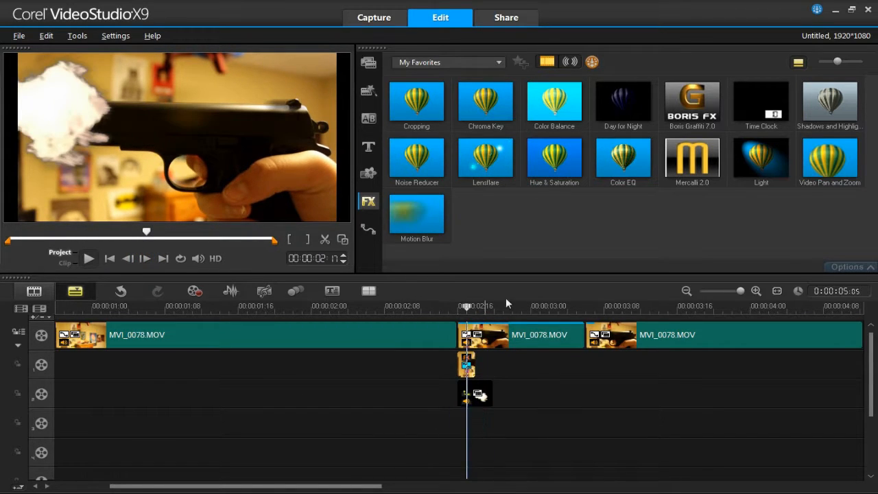
# - Add footagecrate-shotgun-shell-side.mov to the third overlay track at 00:00:02:16
pyautogui.moveTo(467, 308); pyautogui.dragTo(460, 309)
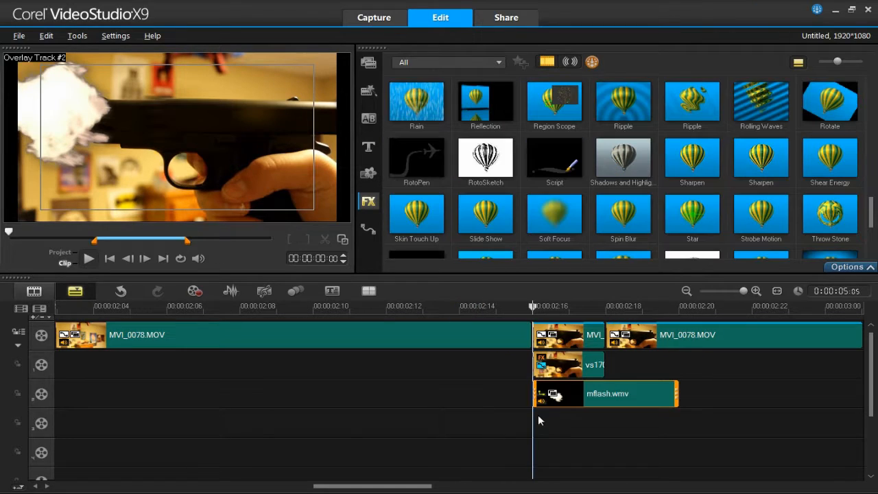
pyautogui.click(537, 414)
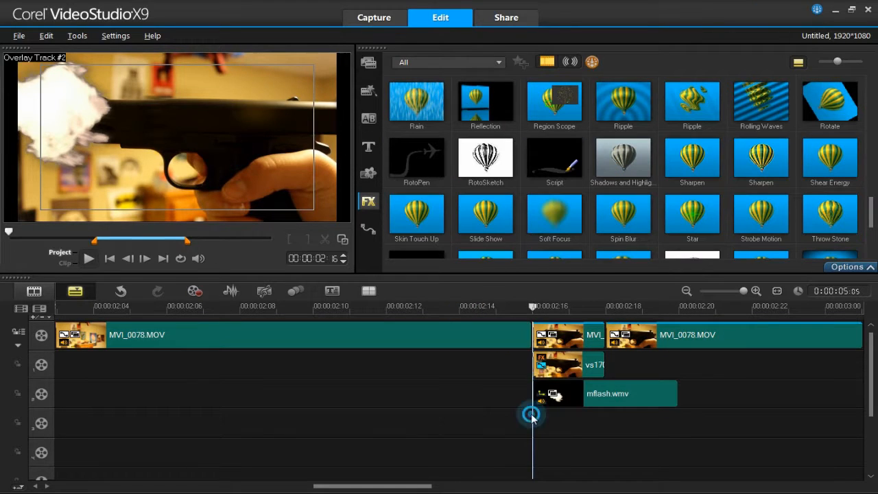
pyautogui.click(536, 415)
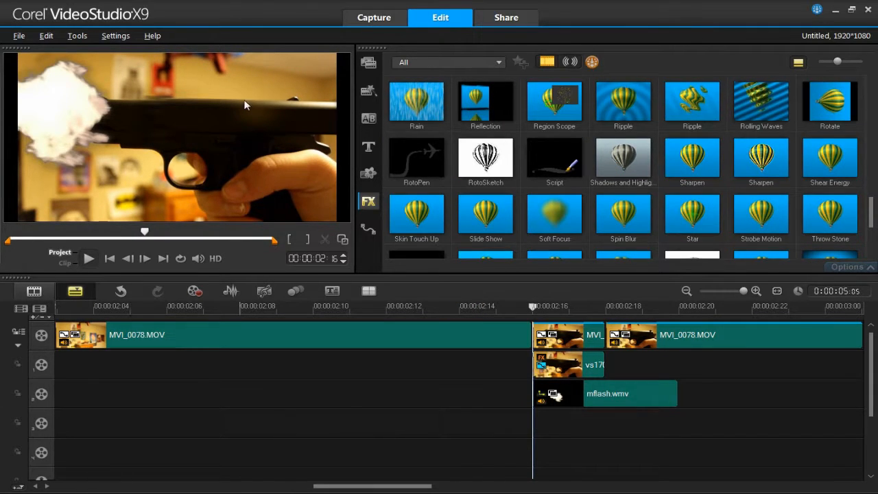
pyautogui.click(374, 65)
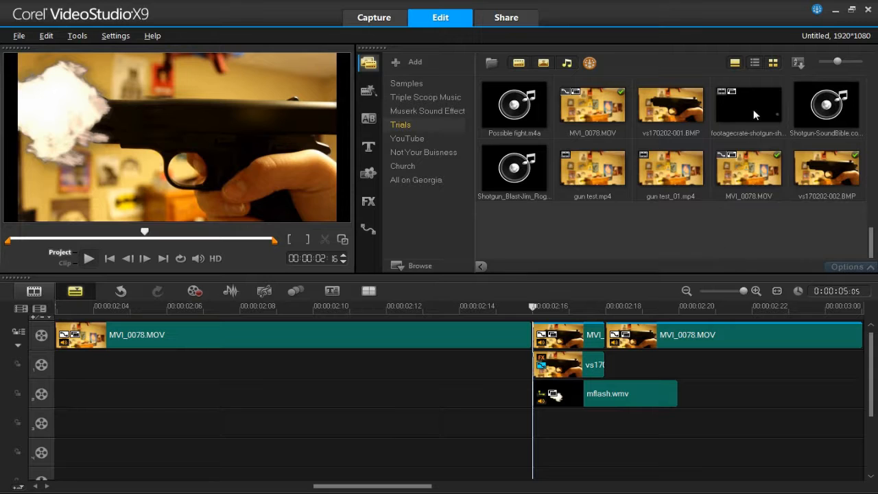
pyautogui.moveTo(751, 106); pyautogui.dragTo(557, 425)
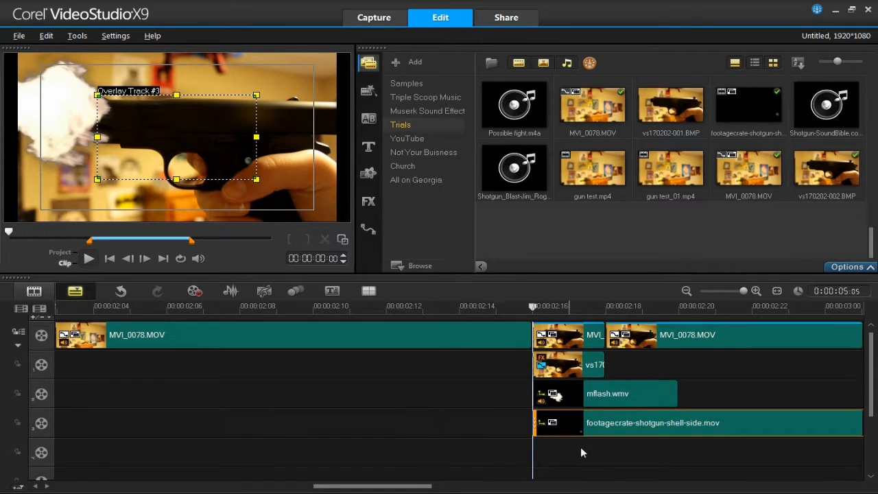
# - Fit the shotgun shell overlay to the screen
pyautogui.click(369, 201)
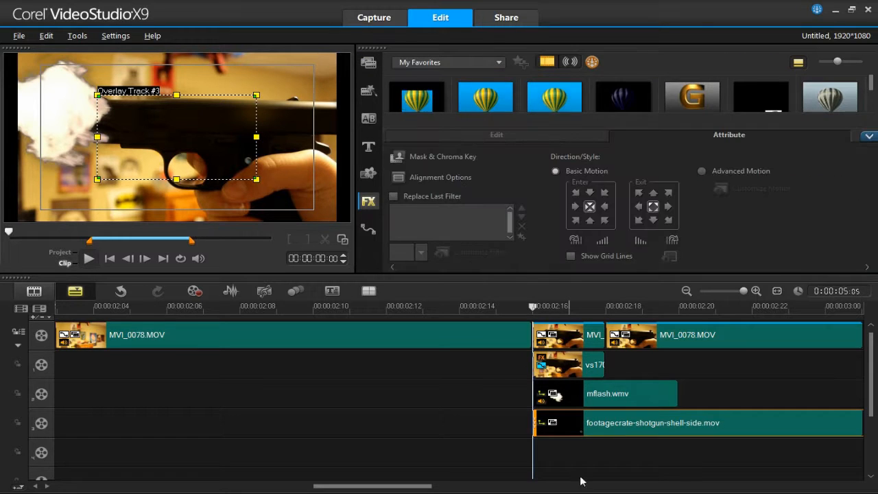
pyautogui.click(426, 177)
pyautogui.click(475, 278)
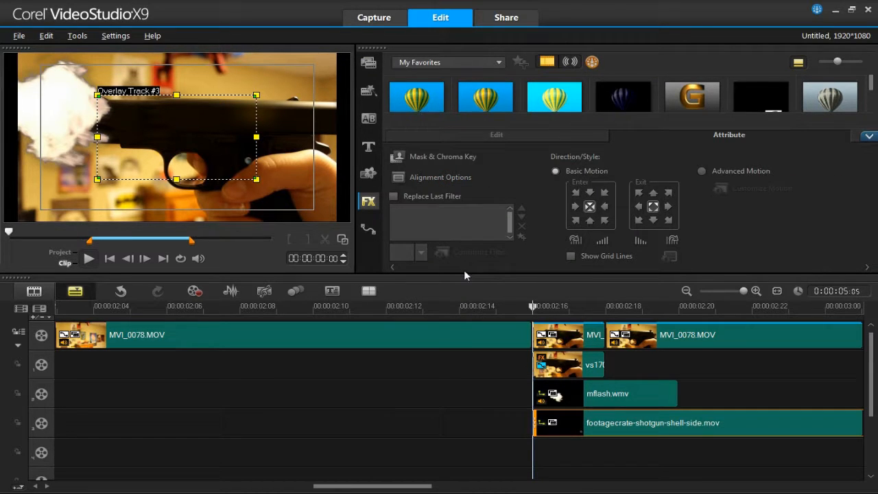
# - Move through the frames after 00:00:02:16 to examine the shell's position as it leaves the gun
pyautogui.click(629, 453)
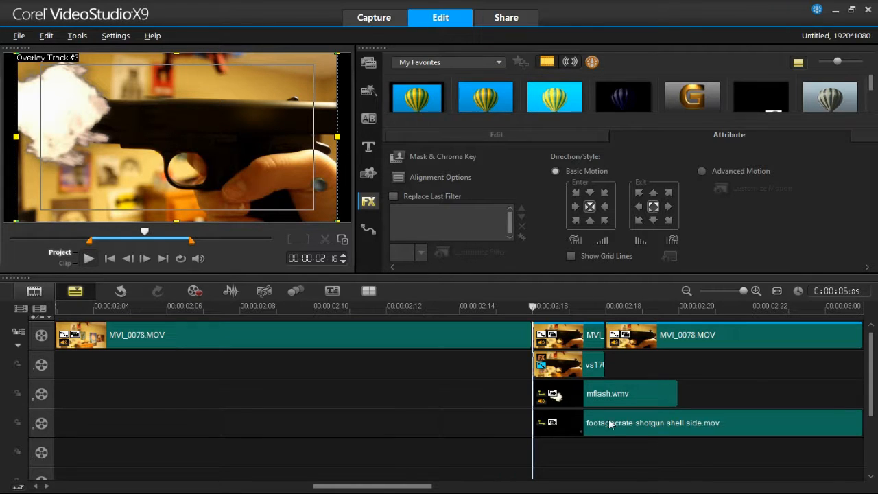
pyautogui.click(144, 113)
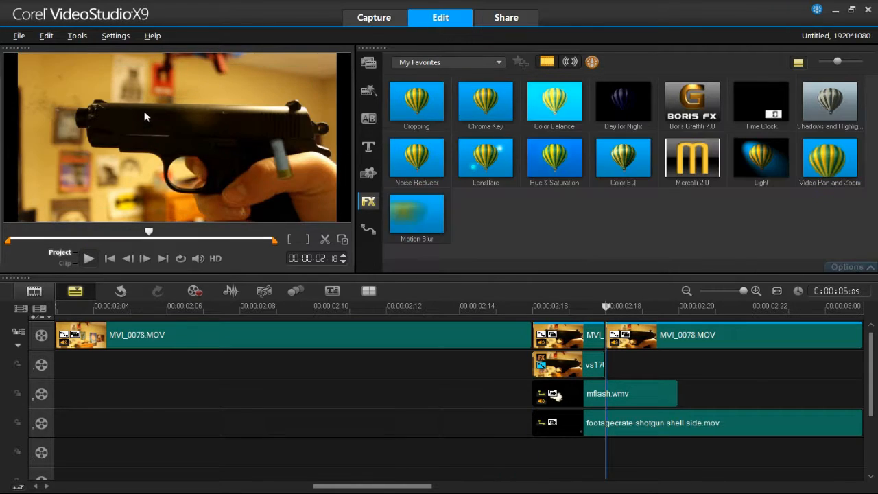
pyautogui.click(641, 448)
pyautogui.moveTo(607, 308); pyautogui.dragTo(632, 322)
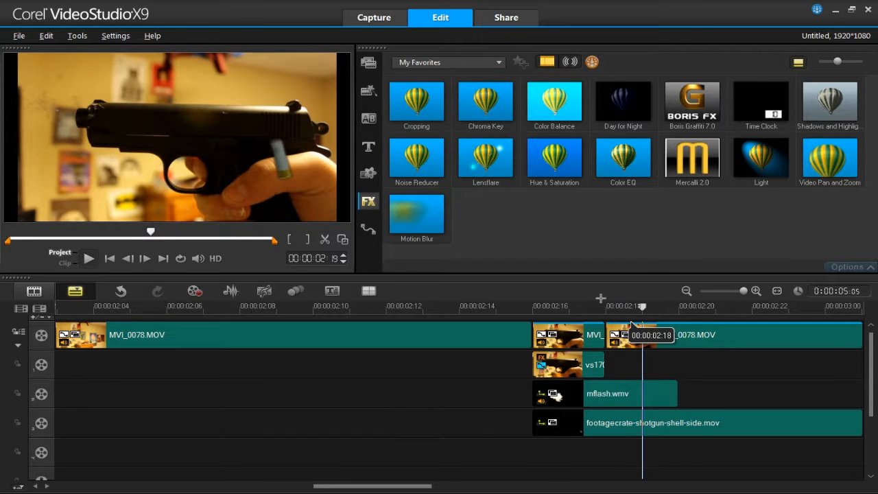
# - Advance frame by frame to 00:00:02:22 to examine the direction in which the shell travels
pyautogui.click(144, 259)
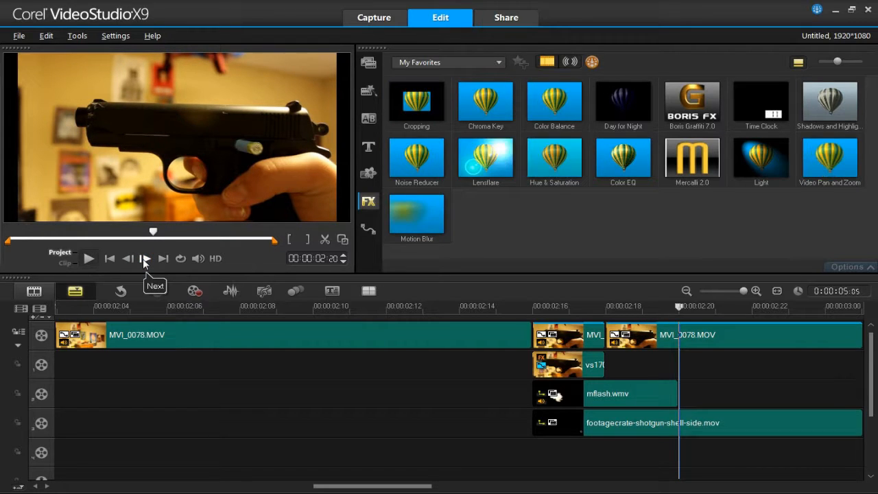
pyautogui.click(143, 258)
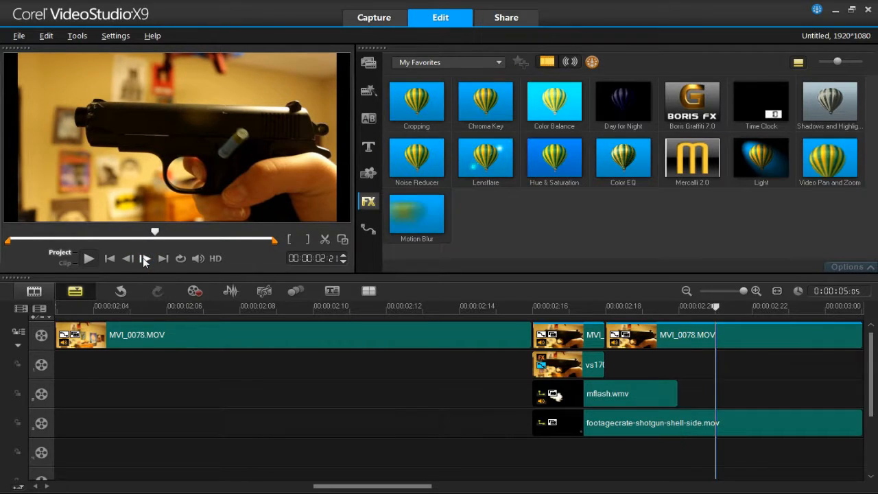
pyautogui.click(144, 260)
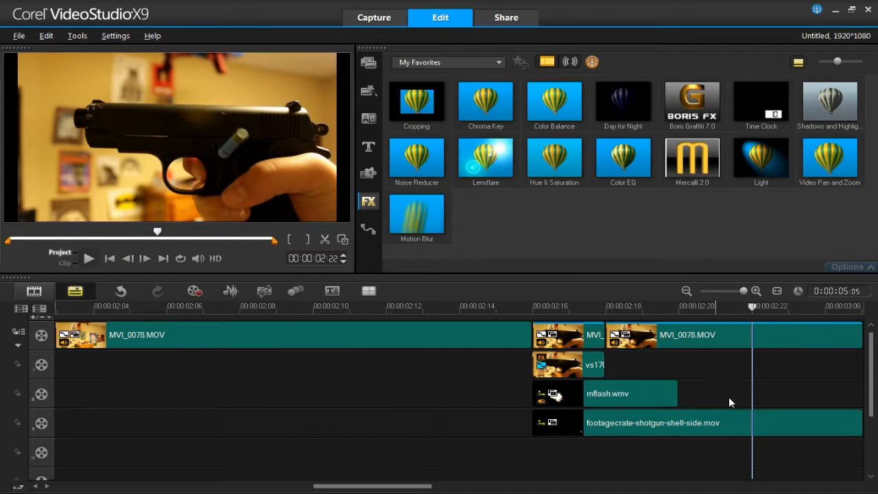
pyautogui.click(725, 422)
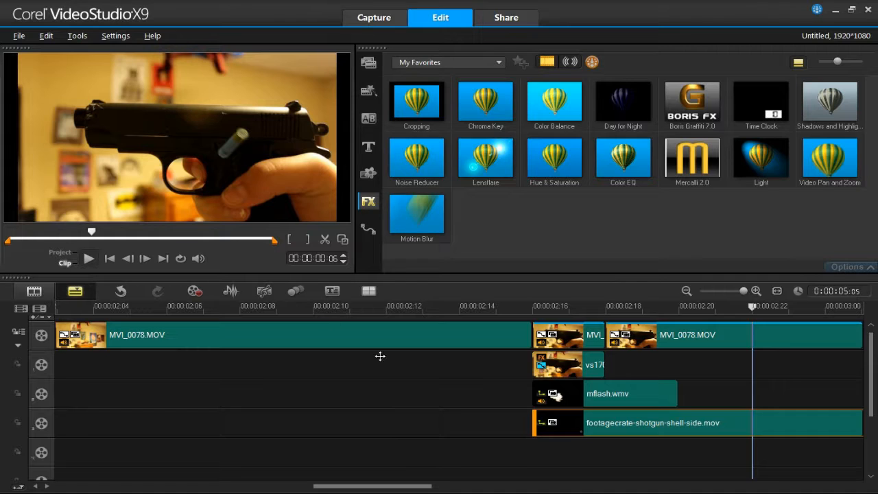
pyautogui.rightClick(578, 428)
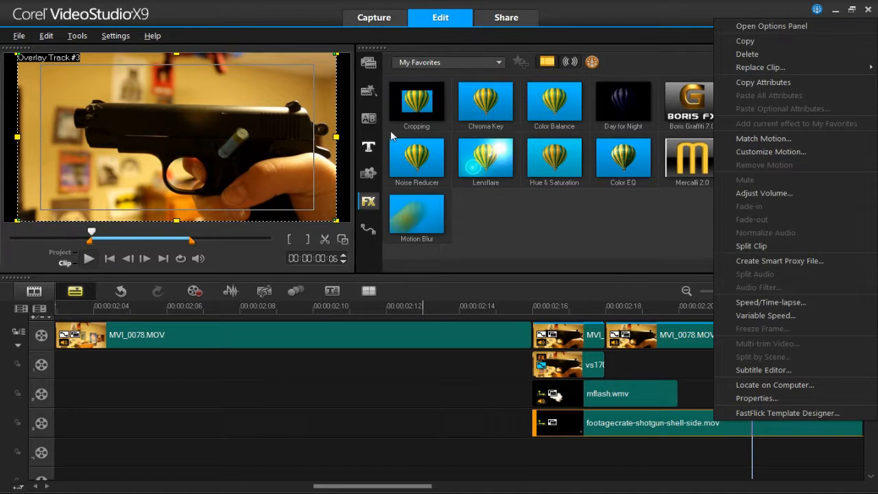
pyautogui.click(511, 191)
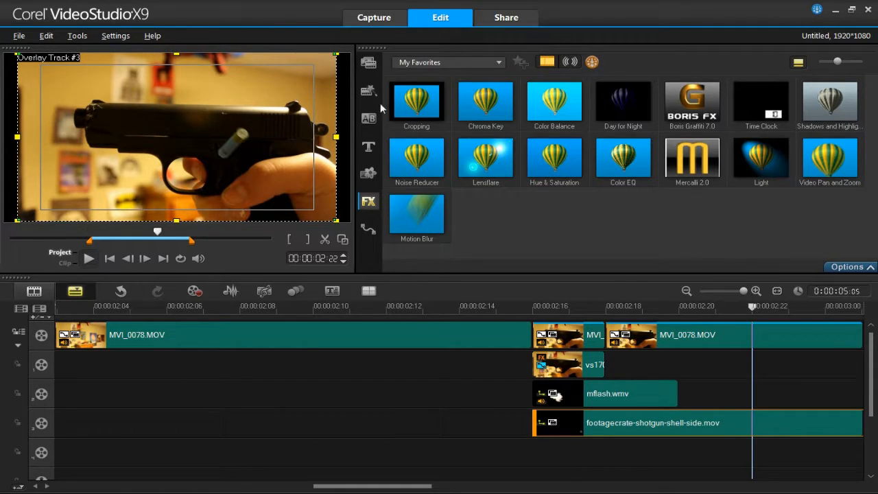
# - Find the Flip filter among all the video filters and apply it to the shotgun shell overlay
pyautogui.click(425, 61)
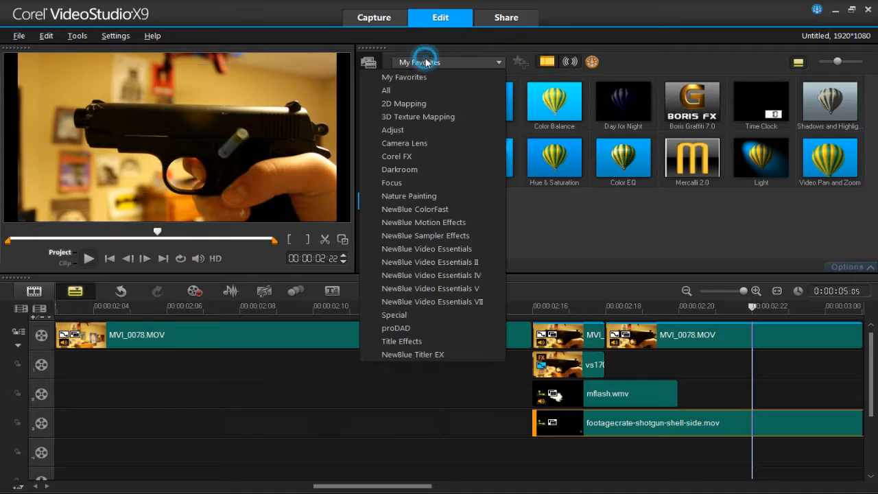
pyautogui.click(411, 92)
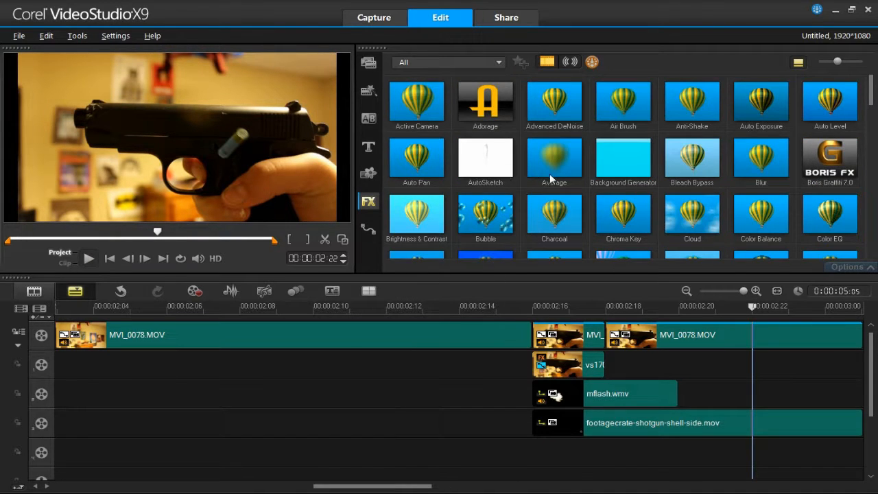
pyautogui.scroll(-1, 549, 178)
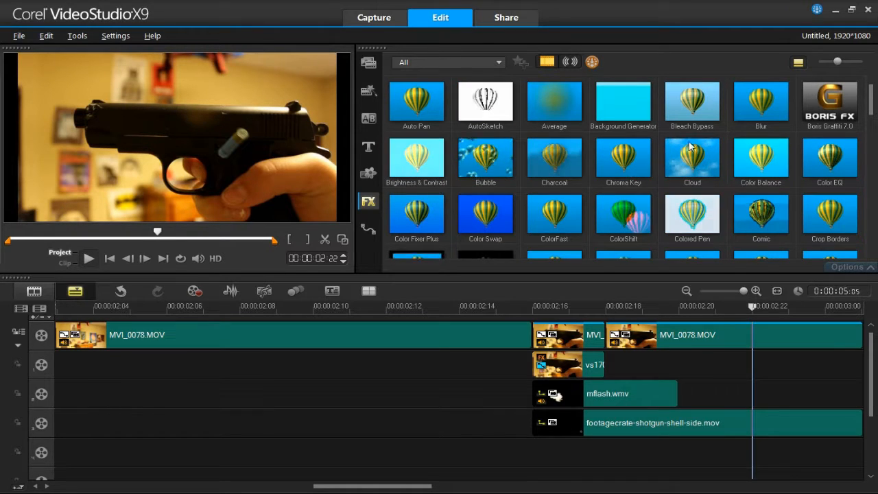
pyautogui.moveTo(872, 114); pyautogui.dragTo(861, 163)
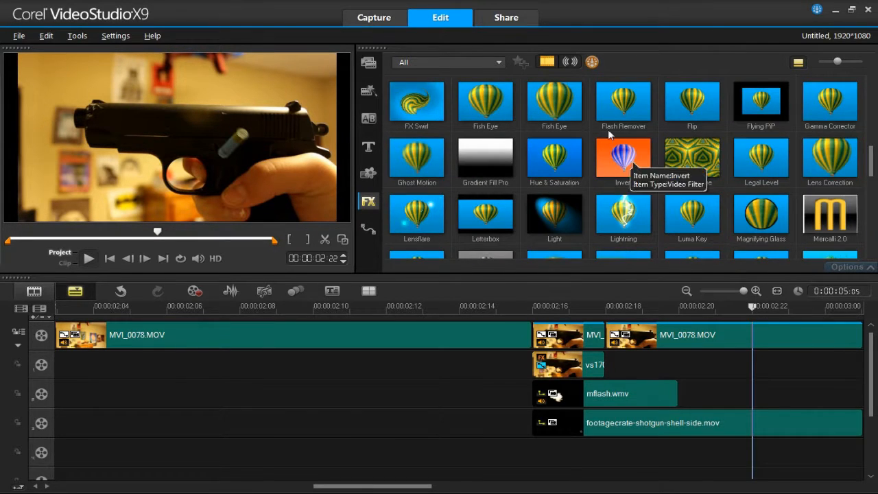
pyautogui.click(677, 118)
pyautogui.click(677, 118)
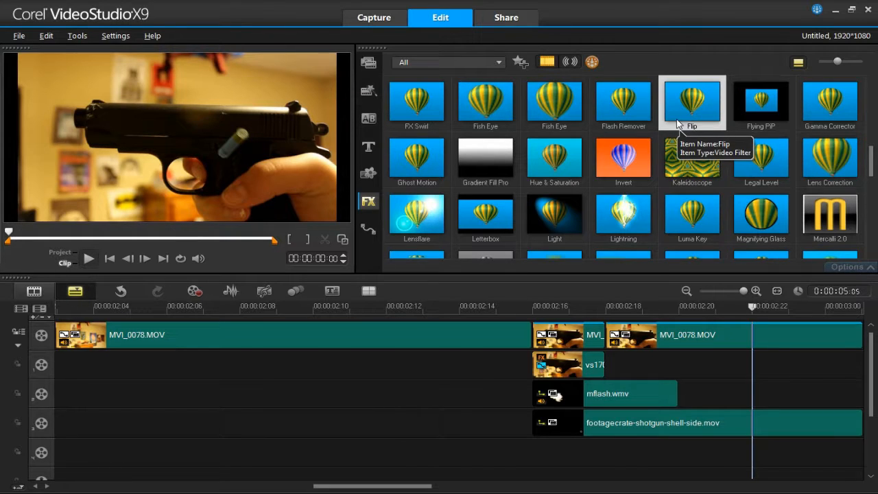
pyautogui.moveTo(678, 122); pyautogui.dragTo(570, 412)
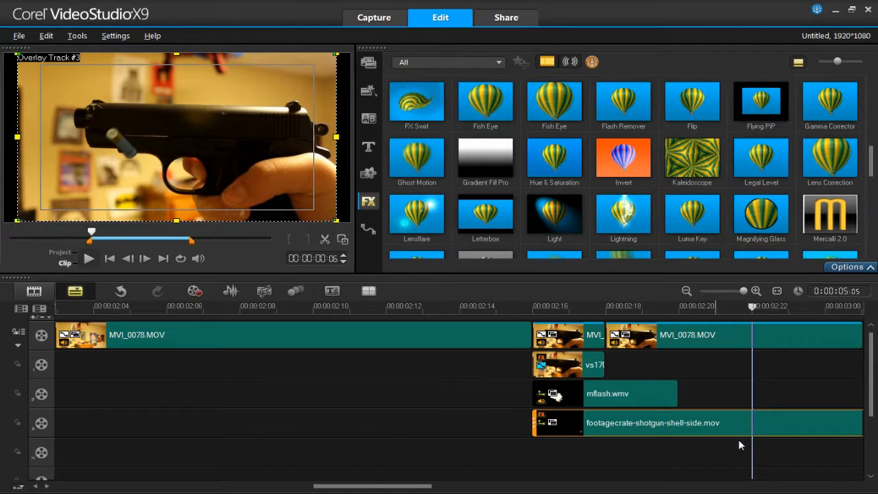
# - Split the shotgun shell overlay at 00:00:03:02, where the flipped shell is over the gun's slide
pyautogui.click(128, 258)
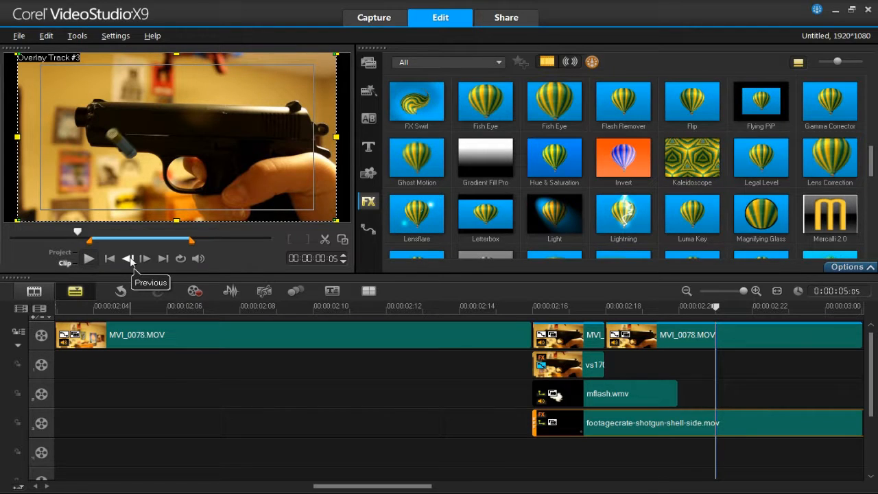
pyautogui.click(128, 259)
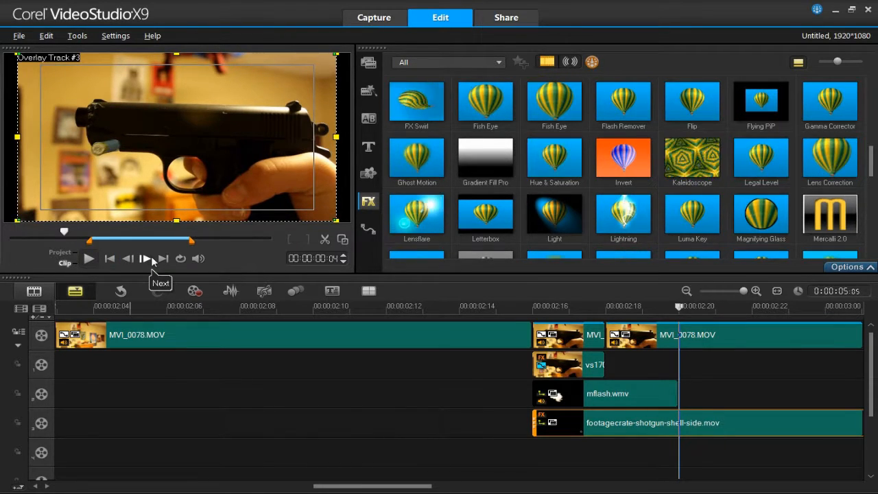
pyautogui.click(150, 256)
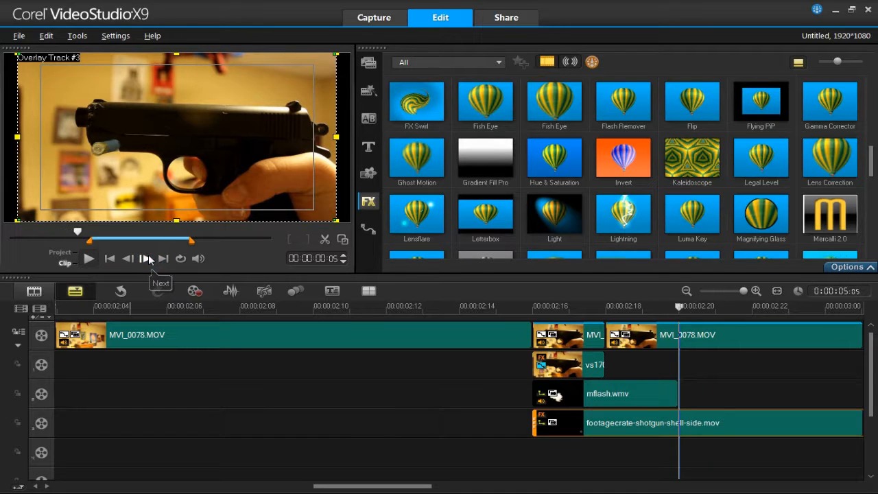
pyautogui.click(147, 258)
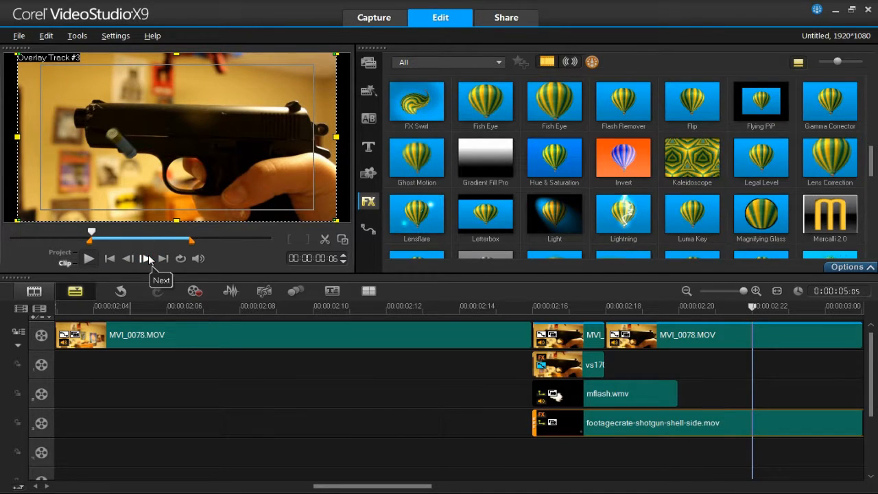
pyautogui.click(146, 258)
pyautogui.click(147, 258)
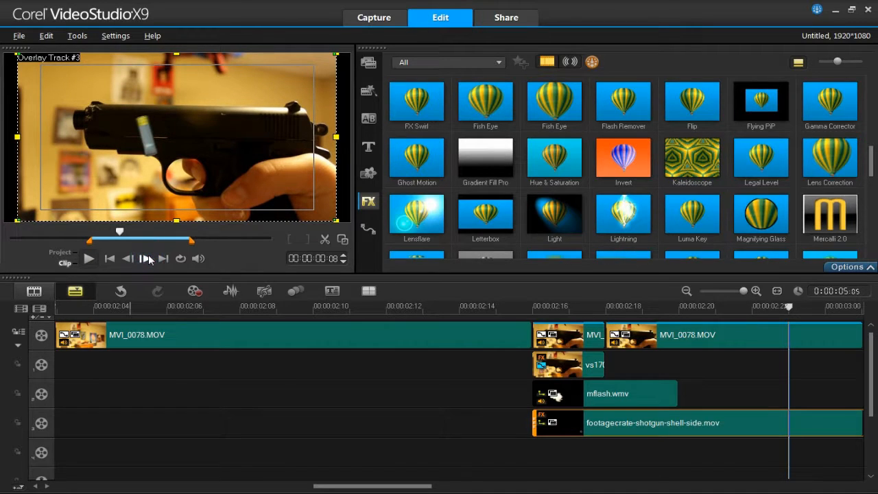
pyautogui.click(148, 258)
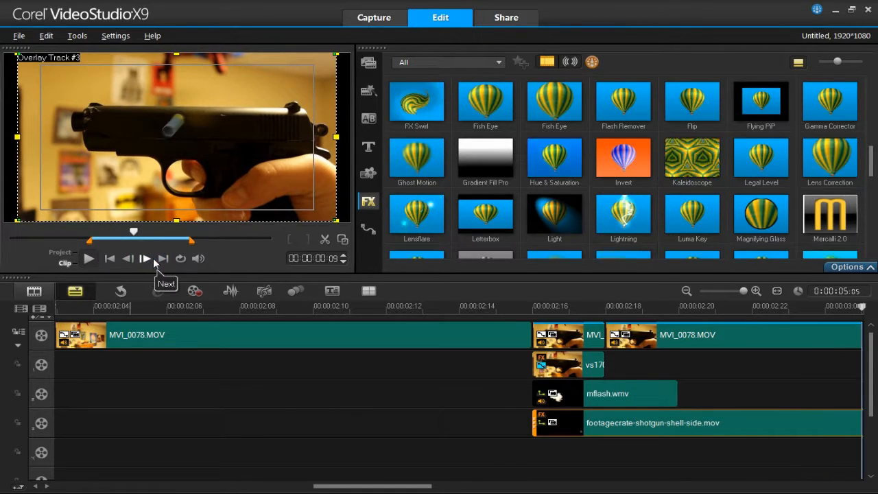
pyautogui.click(153, 258)
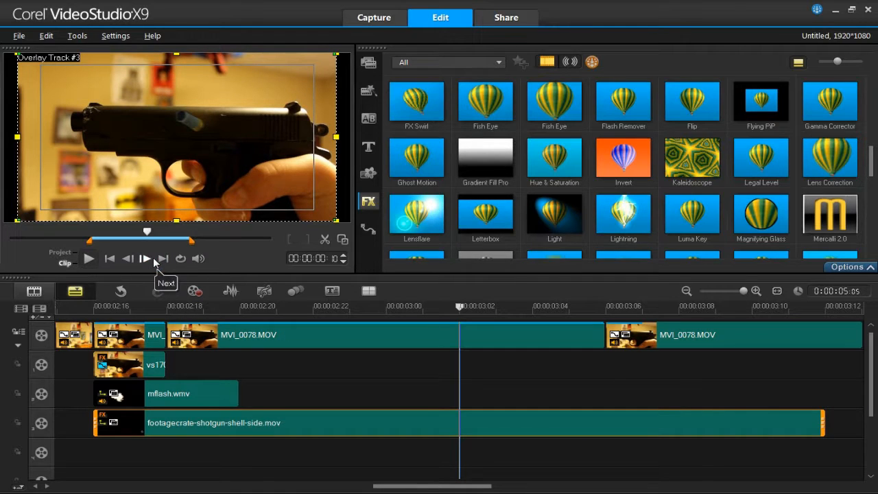
pyautogui.click(325, 240)
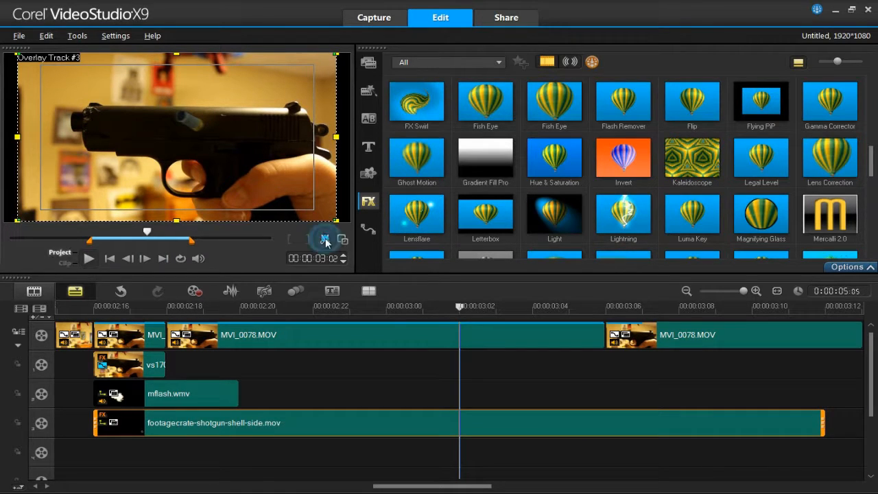
# - Delete the shell overlay's part before the split and move the remaining part to start at 00:00:02:16 on the third overlay track
pyautogui.click(376, 431)
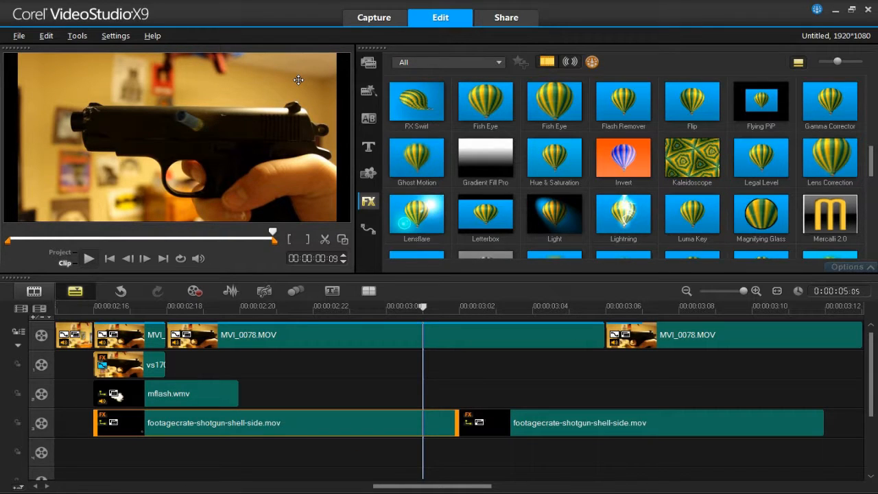
pyautogui.rightClick(370, 426)
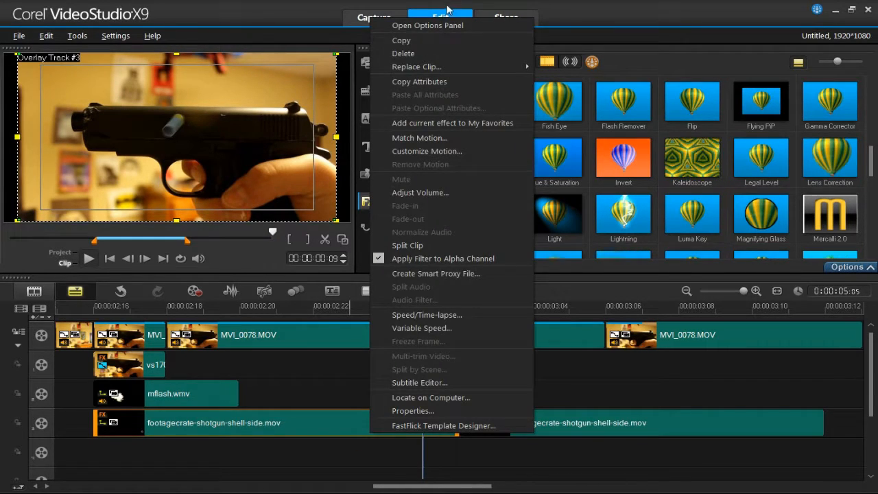
pyautogui.click(433, 54)
pyautogui.click(500, 428)
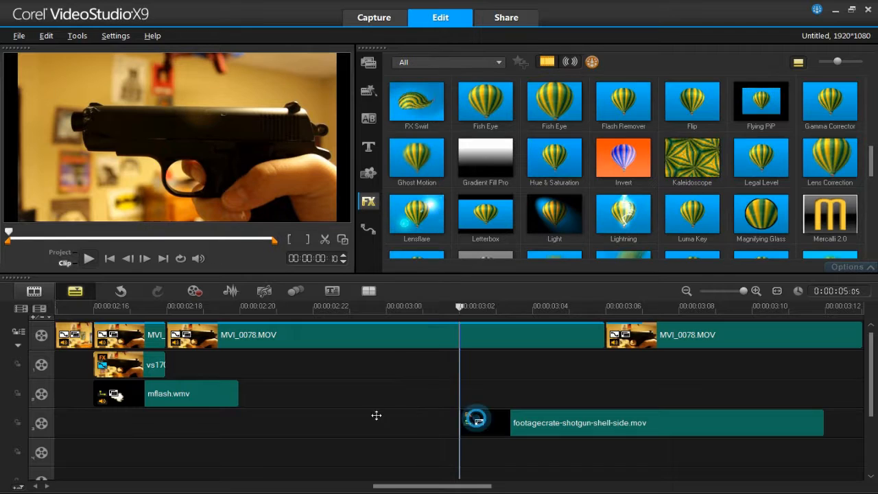
pyautogui.click(100, 427)
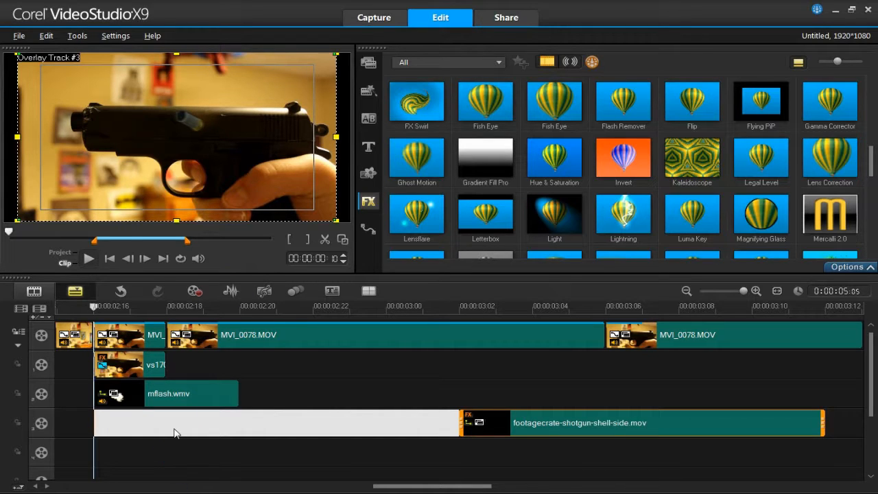
pyautogui.press('Delete')
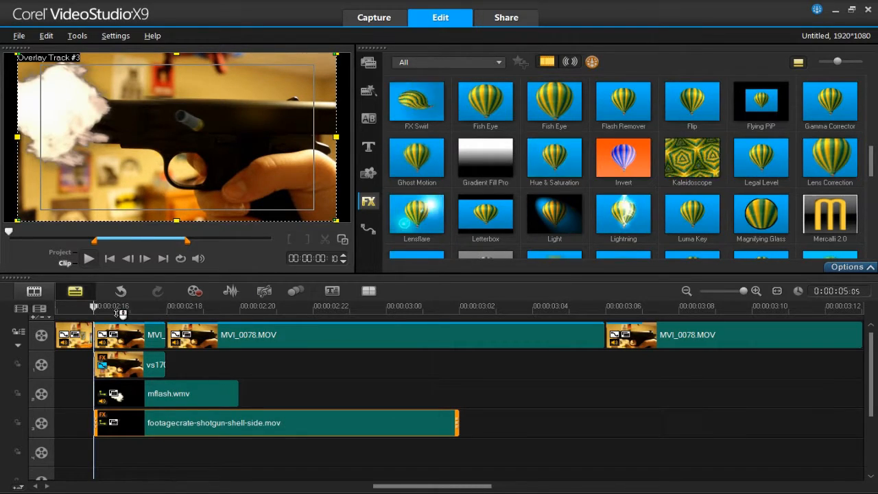
# - Split the shell overlay at 00:00:02:20, where the muzzle flash clip ends, and delete the part after the split
pyautogui.click(144, 259)
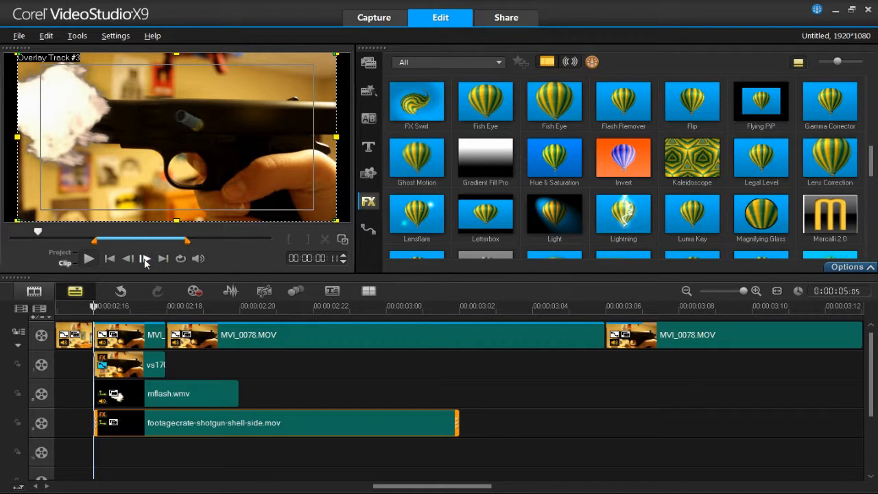
pyautogui.click(145, 259)
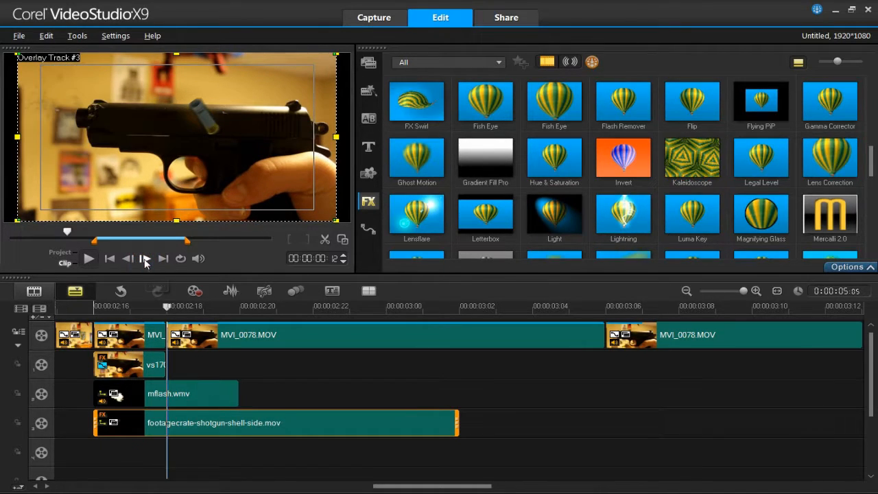
pyautogui.click(145, 259)
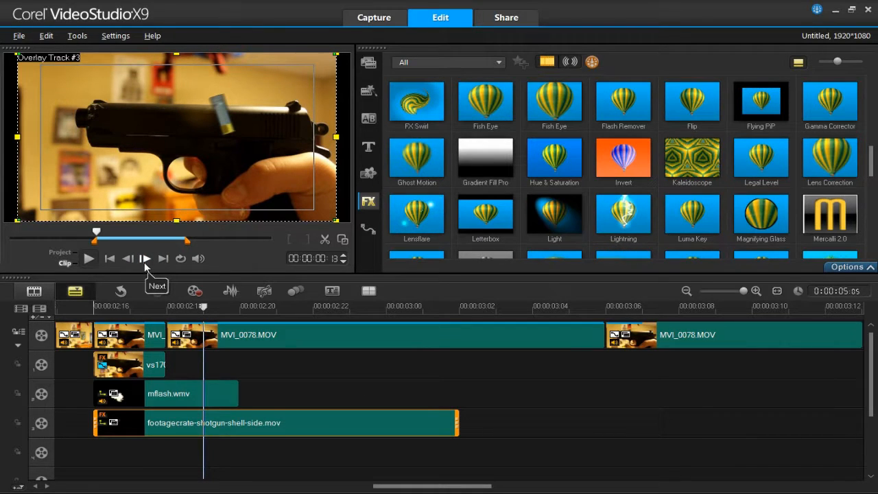
pyautogui.click(144, 261)
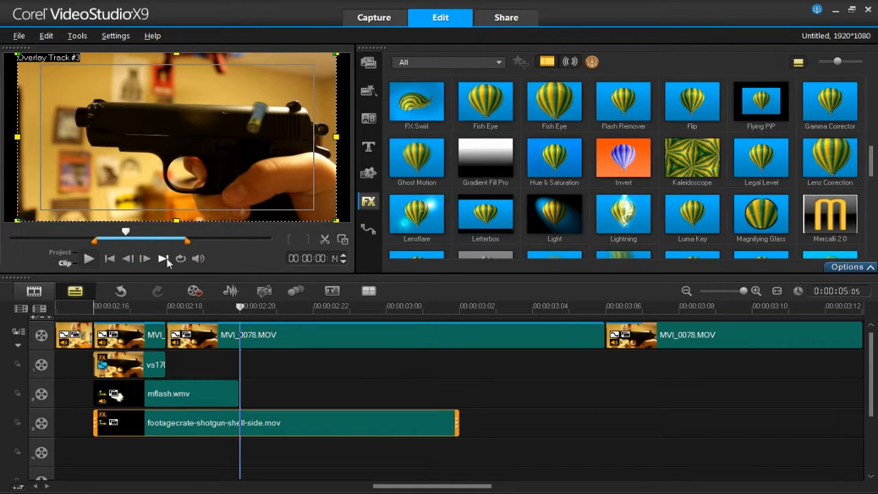
pyautogui.click(324, 241)
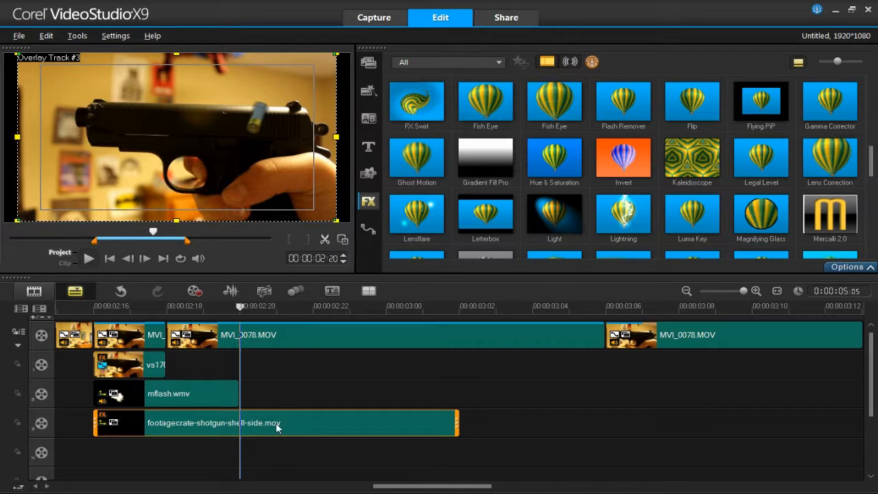
pyautogui.hotkey('ctrl', 'i')
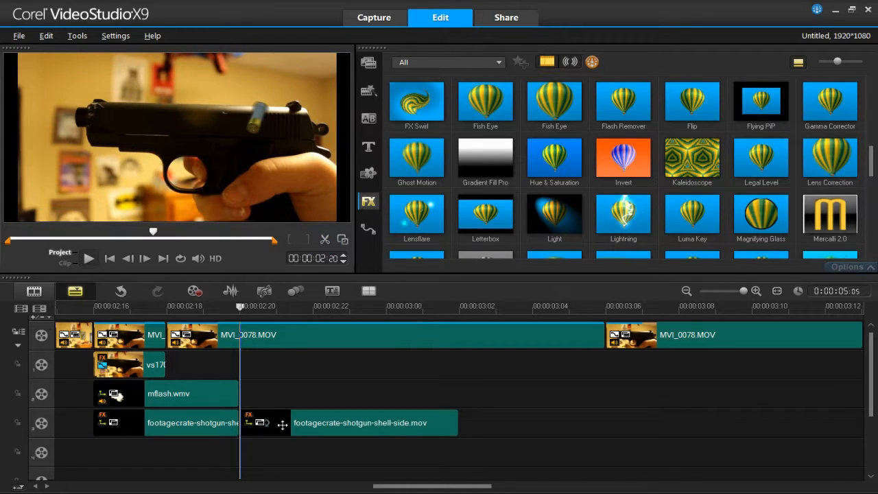
pyautogui.click(282, 426)
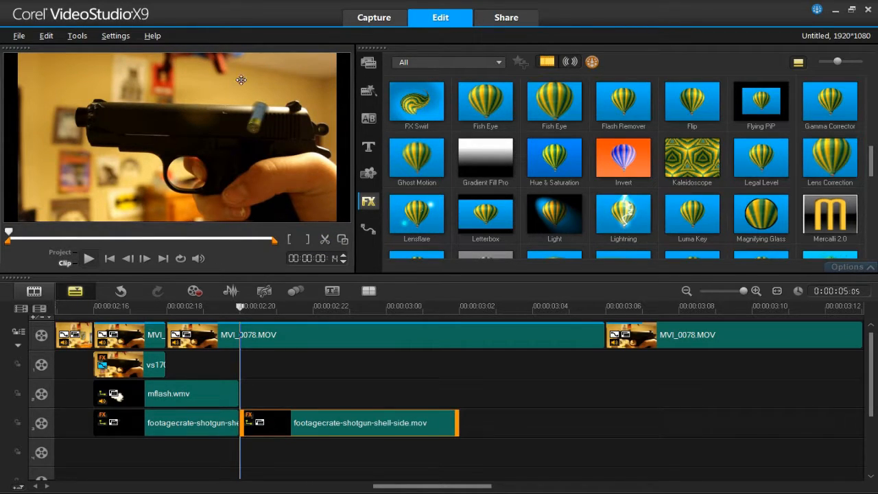
pyautogui.rightClick(284, 425)
pyautogui.click(346, 42)
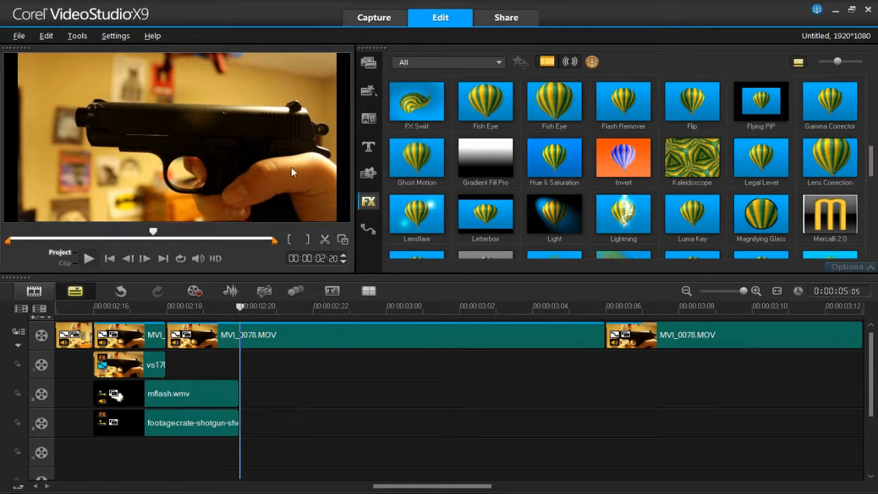
# - Customize the motion of the shotgun shell overlay on the third overlay track, setting the start keyframe's size to 130
pyautogui.click(177, 426)
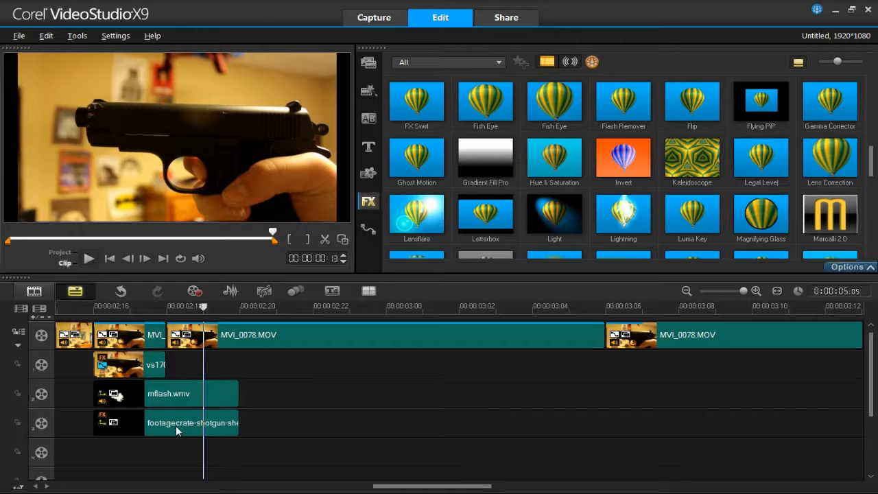
pyautogui.click(175, 424)
pyautogui.rightClick(175, 424)
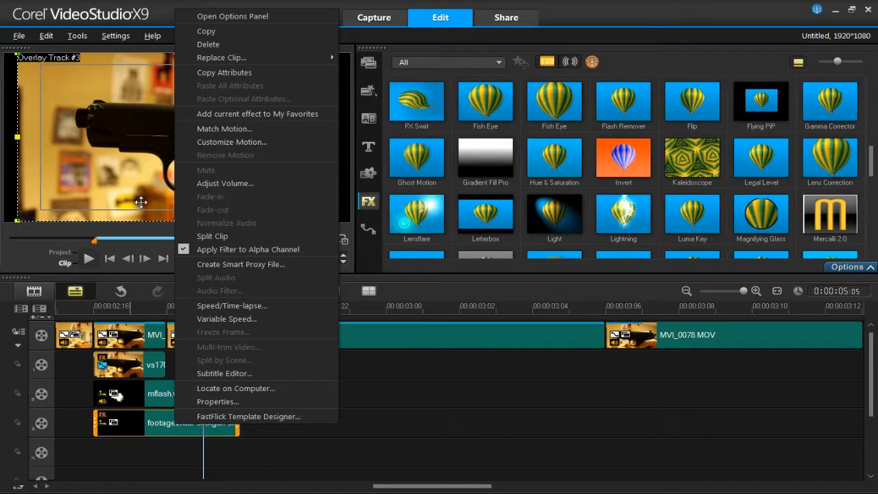
pyautogui.click(234, 142)
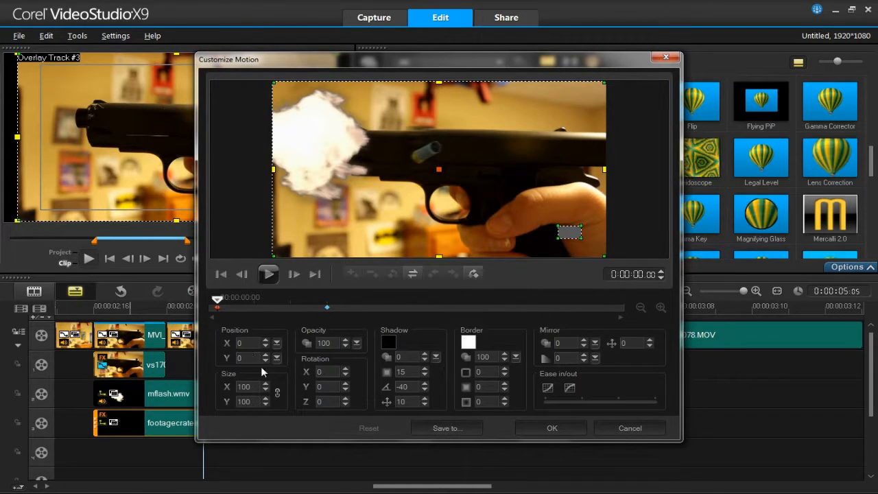
pyautogui.click(266, 384)
pyautogui.click(266, 385)
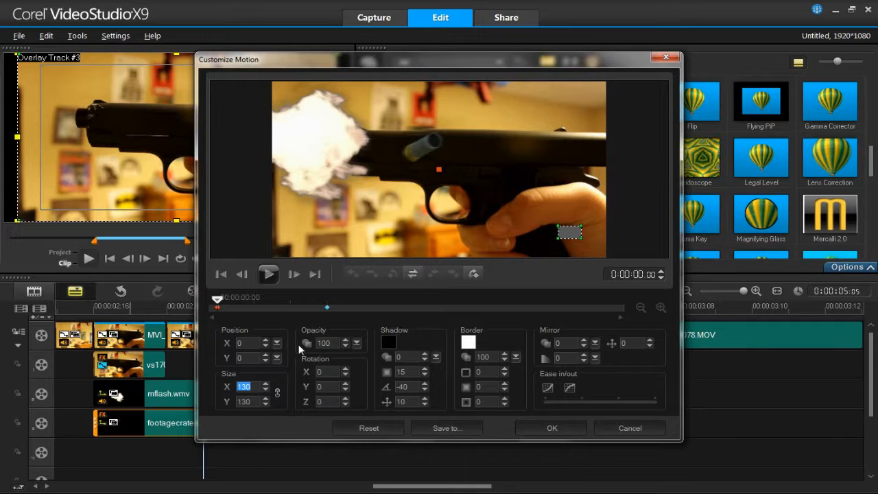
# - At the end keyframe 0:00:00:03, move the shell to about X 140, Y -124 and preview the motion
pyautogui.click(323, 309)
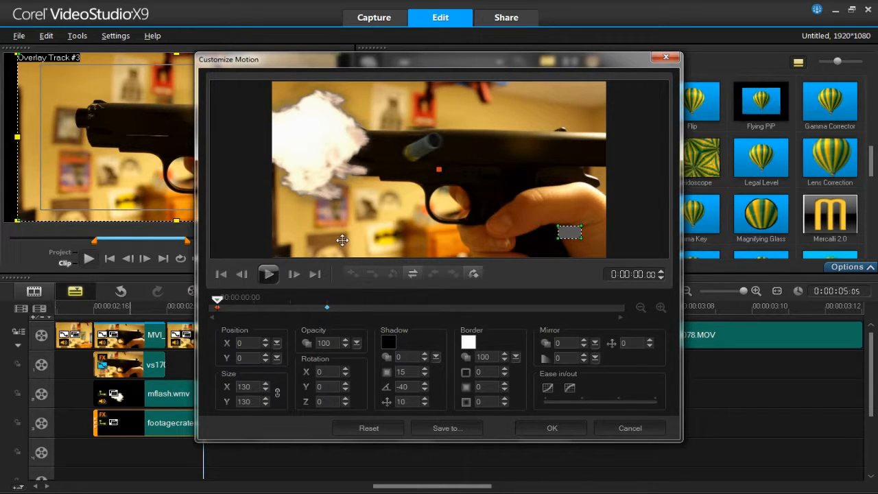
pyautogui.click(328, 307)
pyautogui.moveTo(356, 222); pyautogui.dragTo(544, 253)
pyautogui.moveTo(503, 216); pyautogui.dragTo(543, 268)
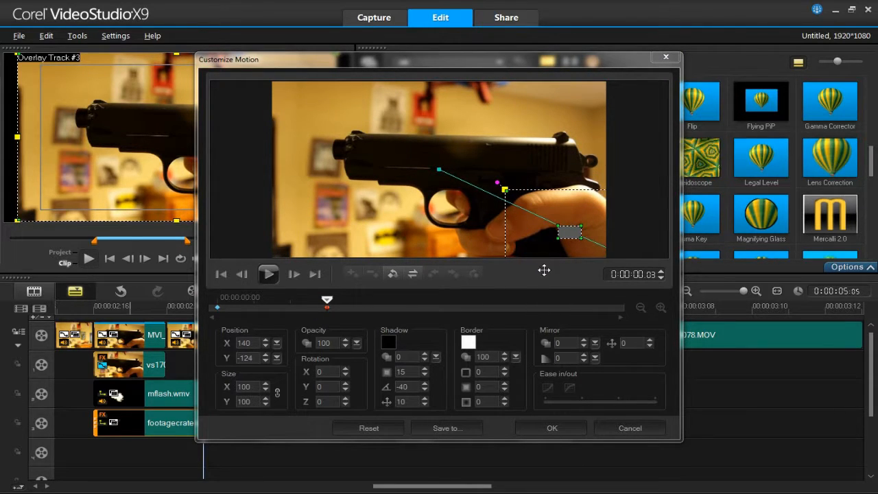
pyautogui.click(267, 273)
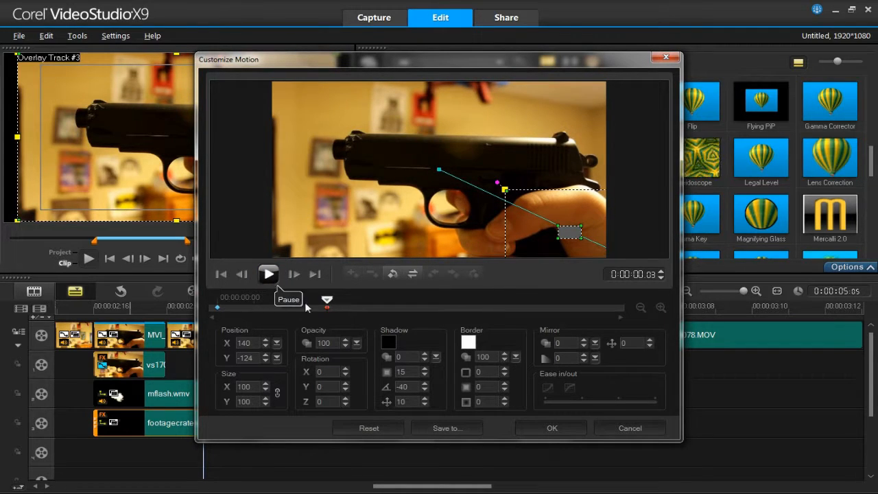
# - Add a keyframe at 0:00:00:01 and move the shell there to about X 78, Y -20
pyautogui.moveTo(326, 300); pyautogui.dragTo(294, 300)
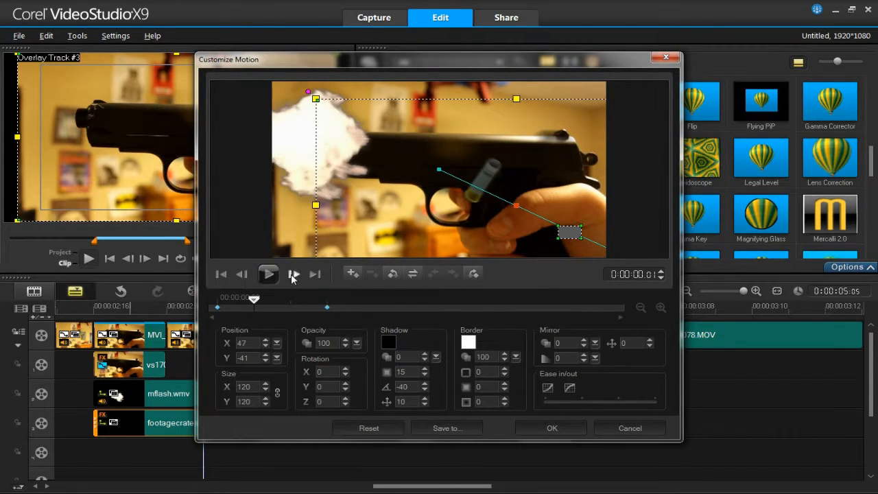
pyautogui.click(293, 275)
pyautogui.click(295, 276)
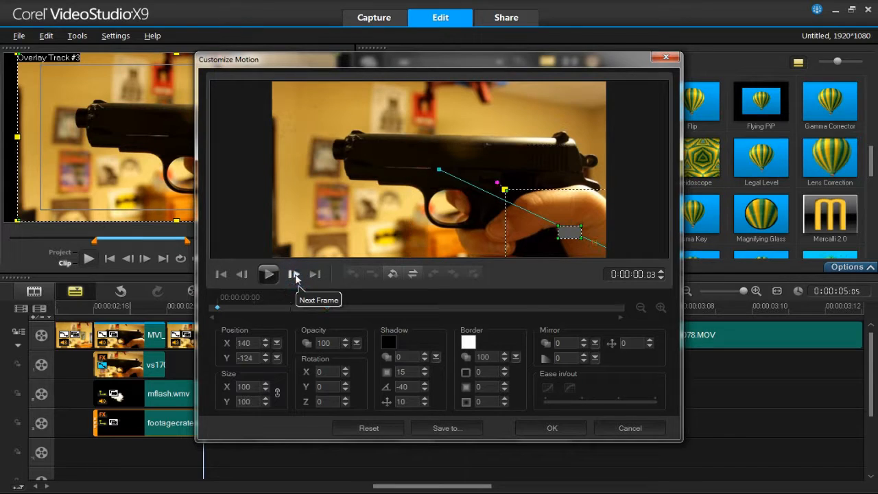
pyautogui.click(241, 276)
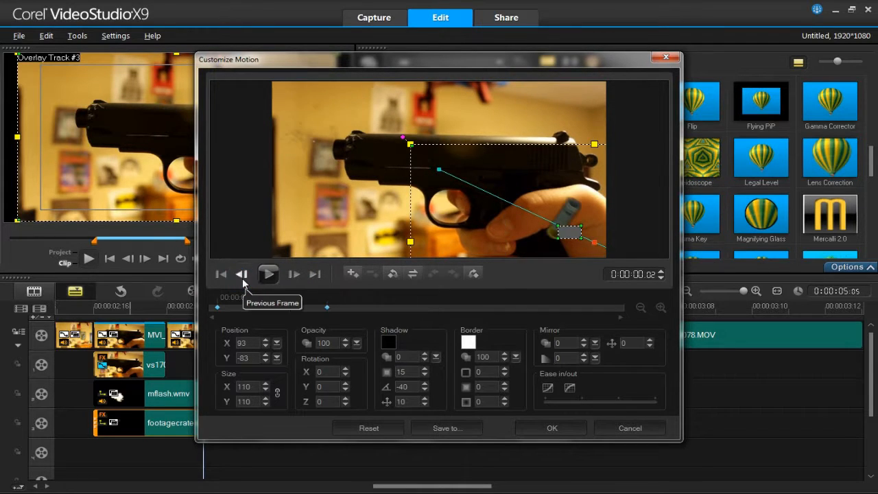
pyautogui.click(242, 278)
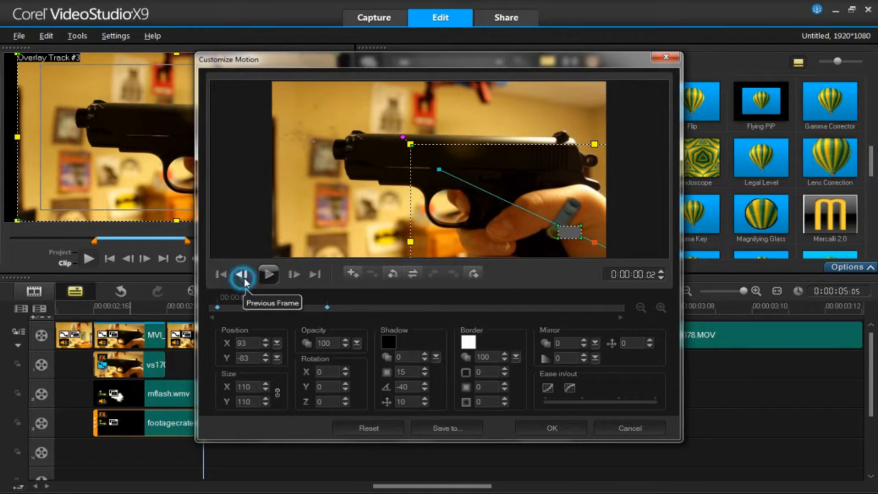
pyautogui.click(292, 274)
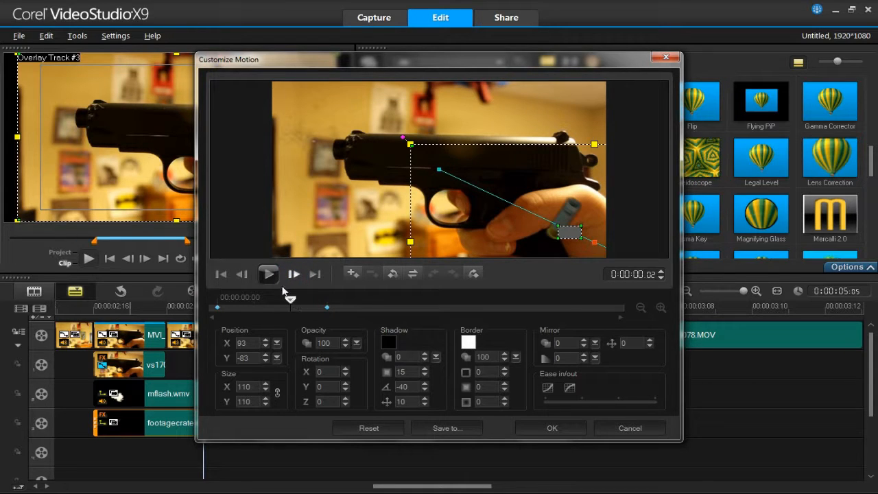
pyautogui.click(245, 274)
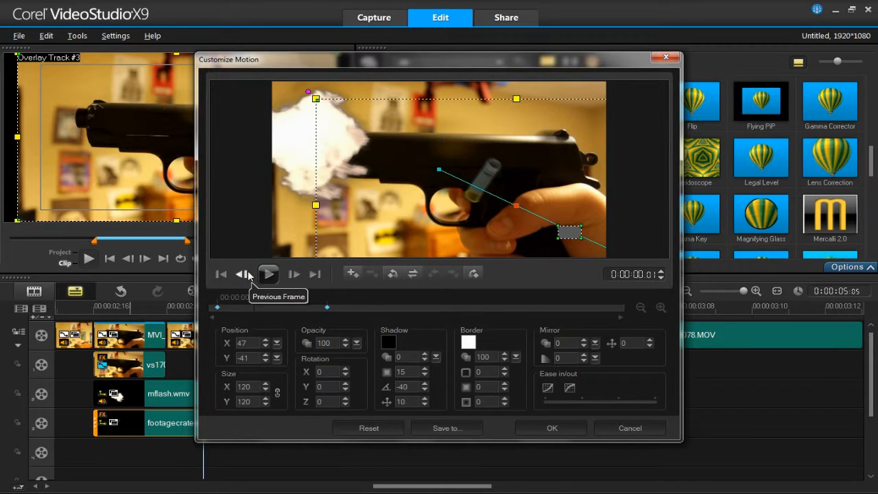
pyautogui.click(351, 275)
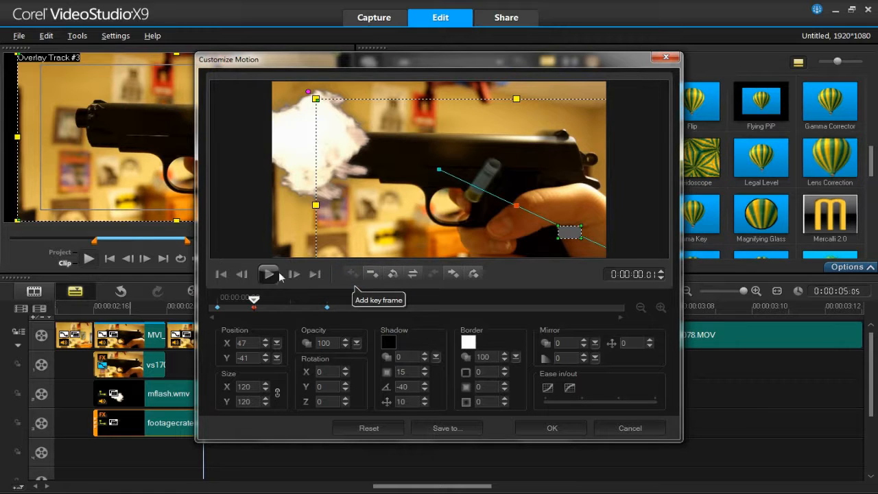
pyautogui.click(509, 200)
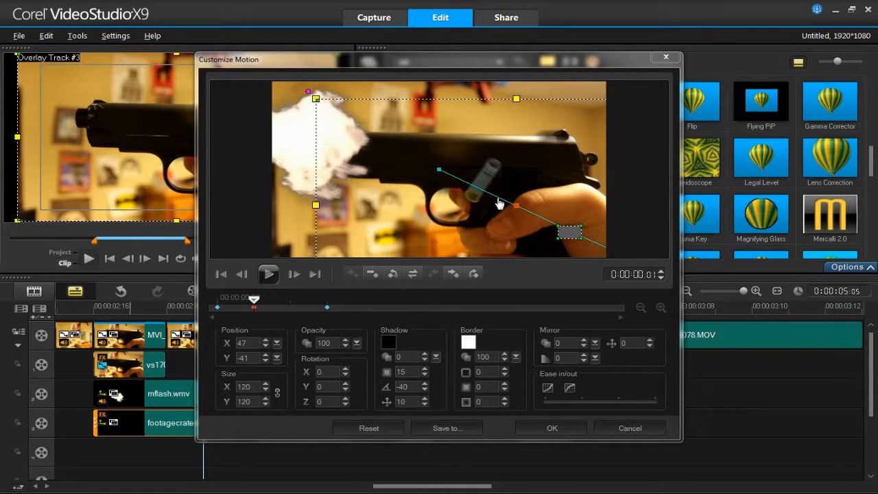
pyautogui.moveTo(515, 176); pyautogui.dragTo(568, 157)
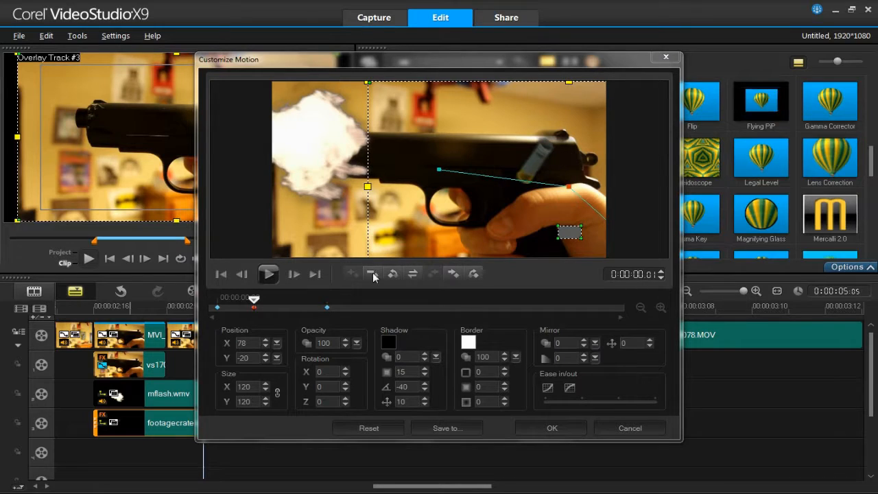
# - Add a keyframe at 0:00:00:02 with the shell at about X 94, Y -96, review the path and apply the motion
pyautogui.click(292, 274)
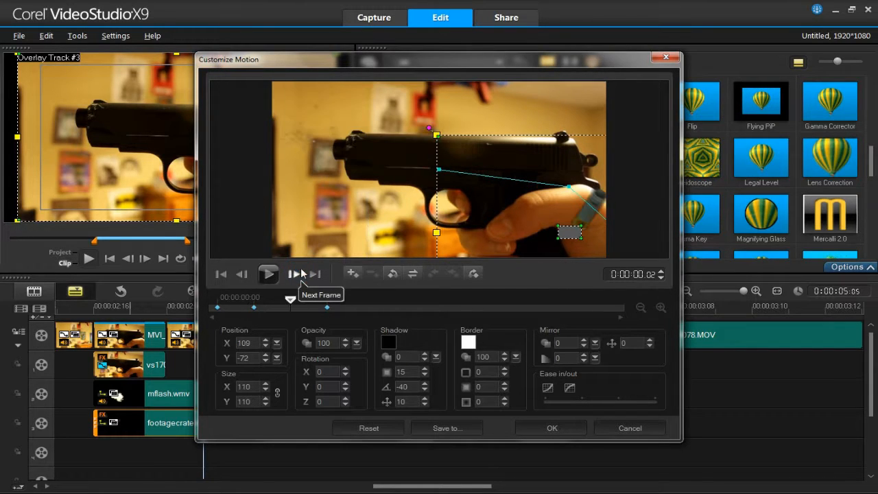
pyautogui.click(353, 273)
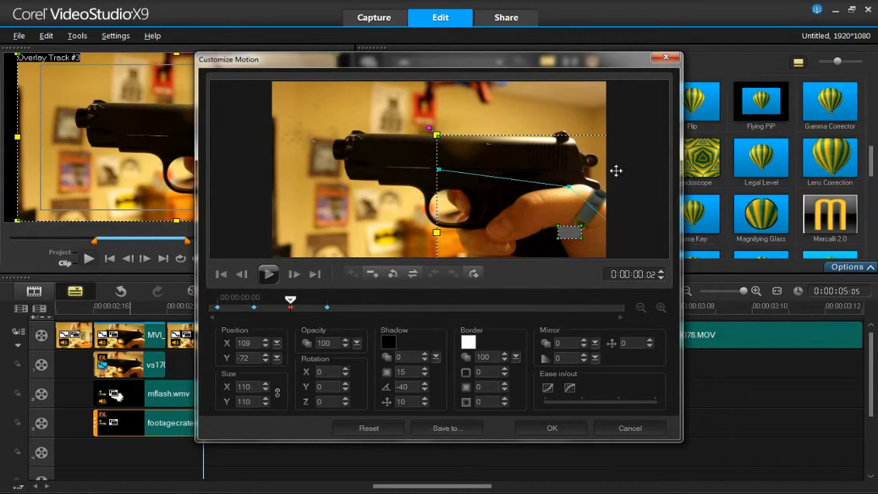
pyautogui.moveTo(553, 212); pyautogui.dragTo(523, 234)
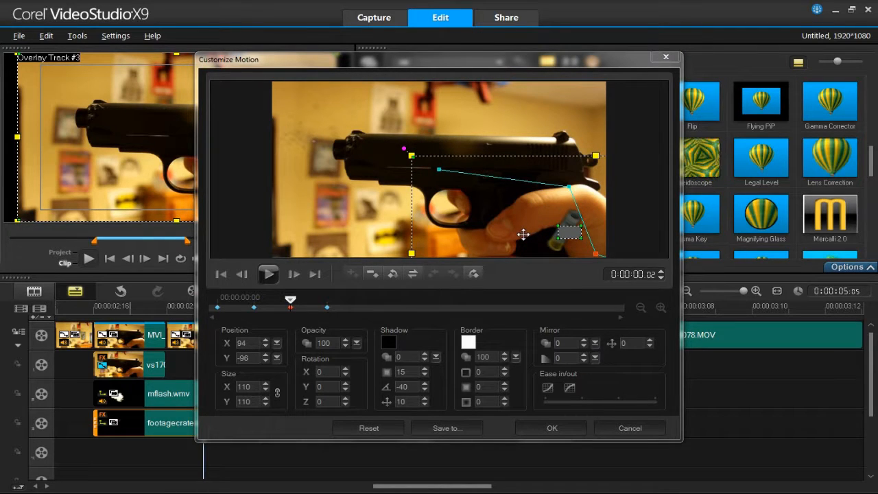
pyautogui.click(268, 274)
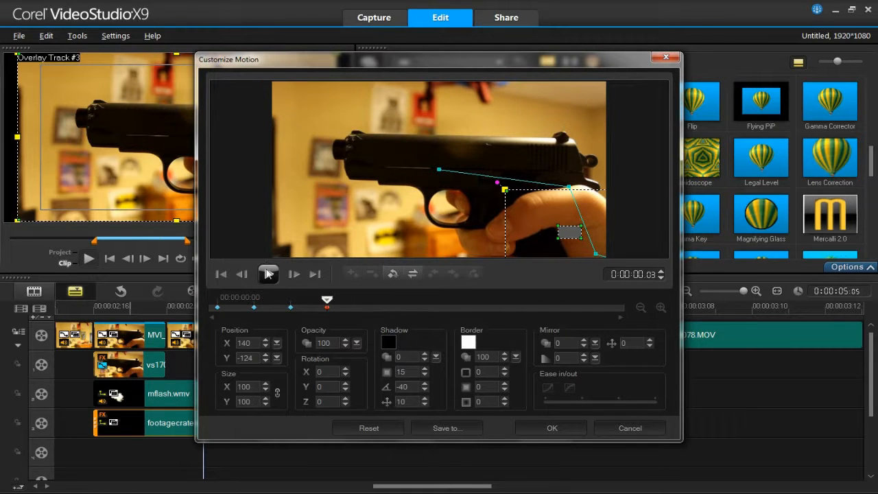
pyautogui.click(245, 274)
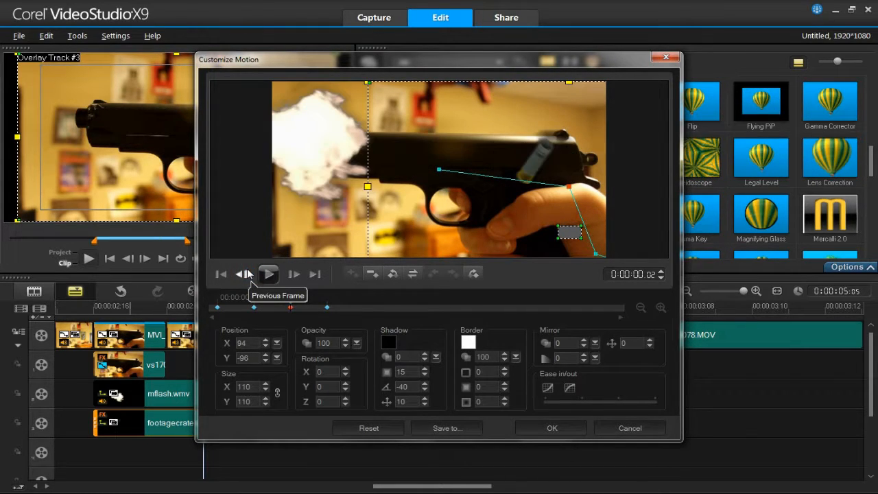
pyautogui.click(246, 273)
pyautogui.click(246, 274)
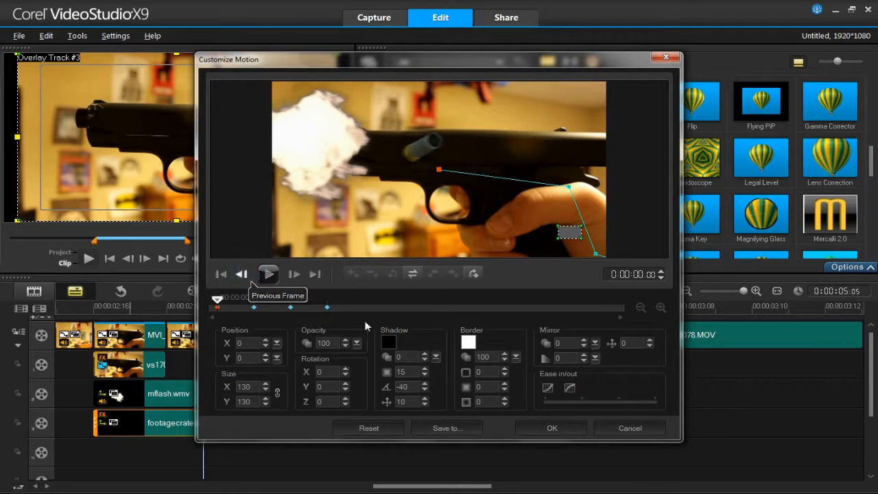
pyautogui.click(551, 428)
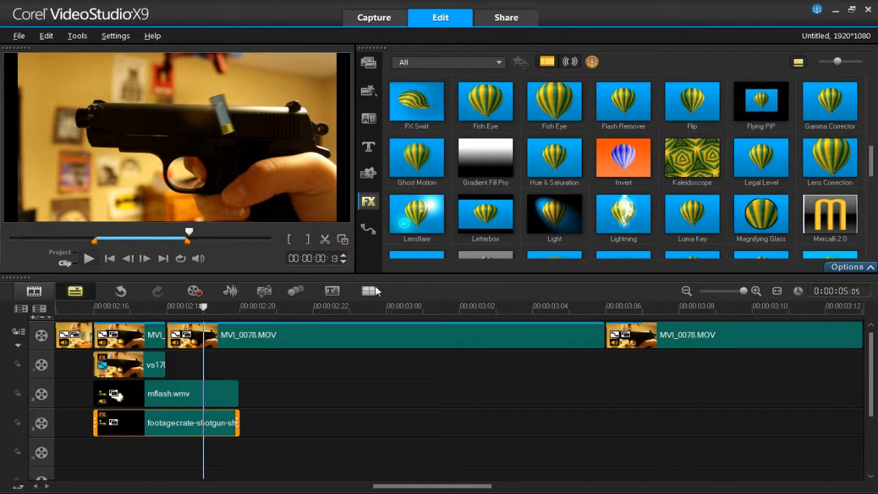
# - Apply the Motion Blur filter from My Favorites to the shotgun shell overlay and check its frames from 00:00:02:16 onward
pyautogui.click(369, 63)
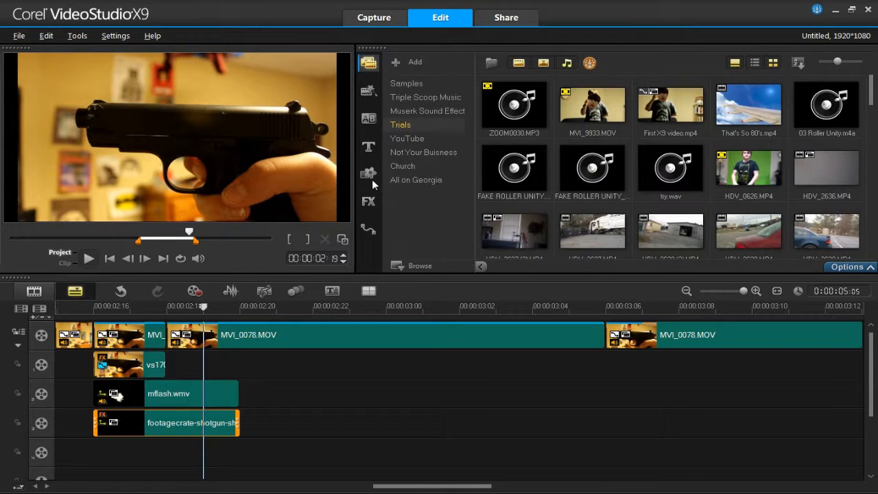
pyautogui.click(369, 201)
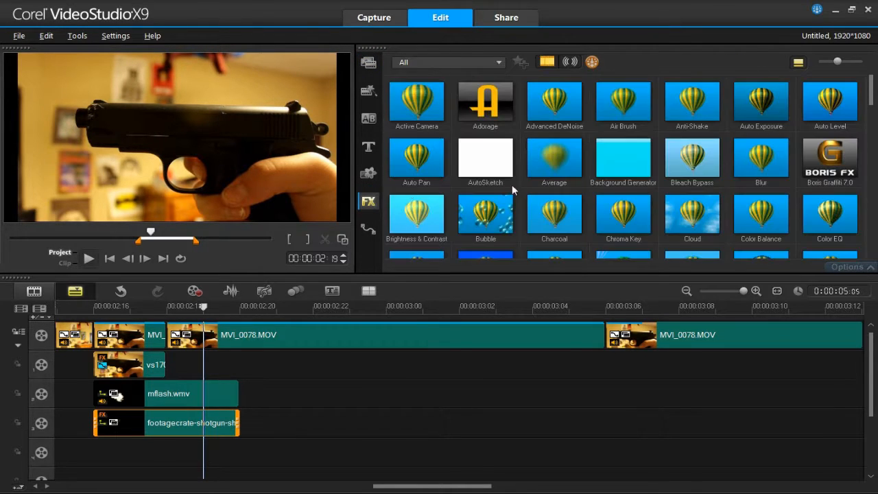
pyautogui.click(455, 61)
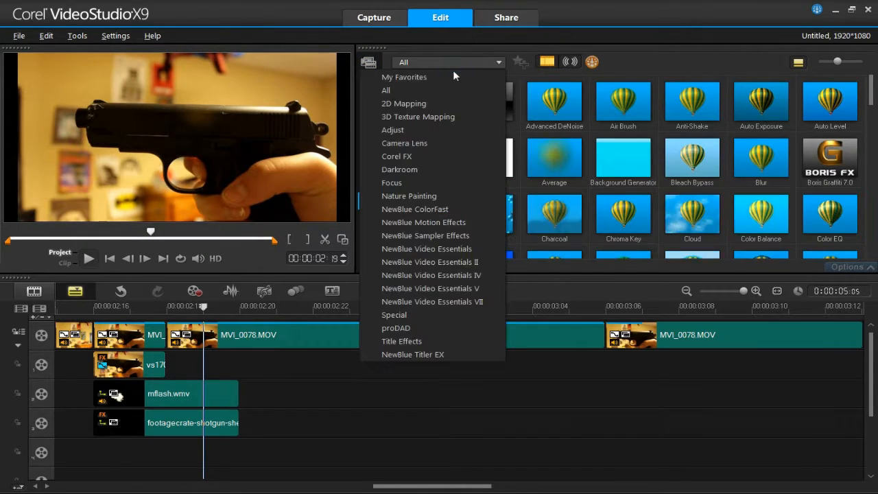
pyautogui.click(453, 76)
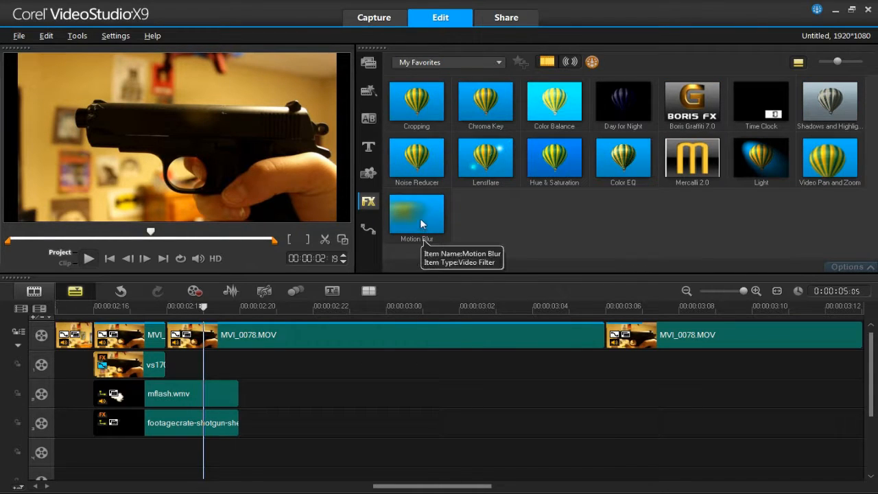
pyautogui.click(420, 219)
pyautogui.click(183, 423)
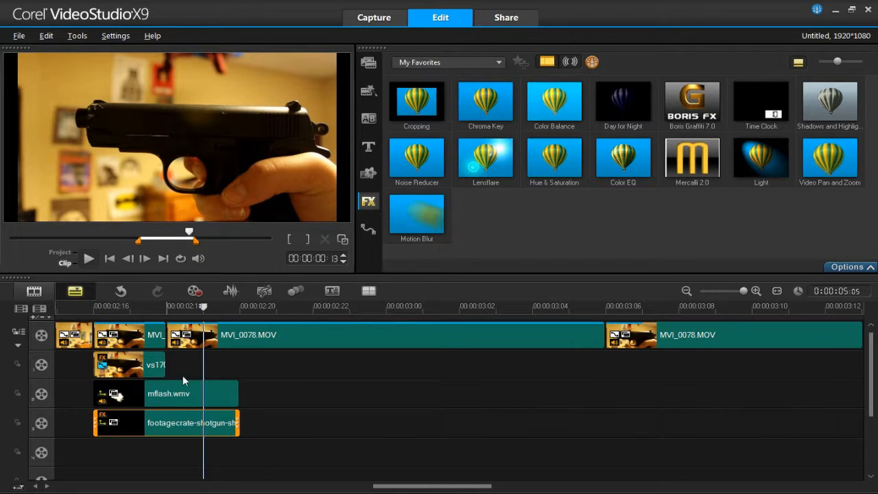
pyautogui.click(127, 448)
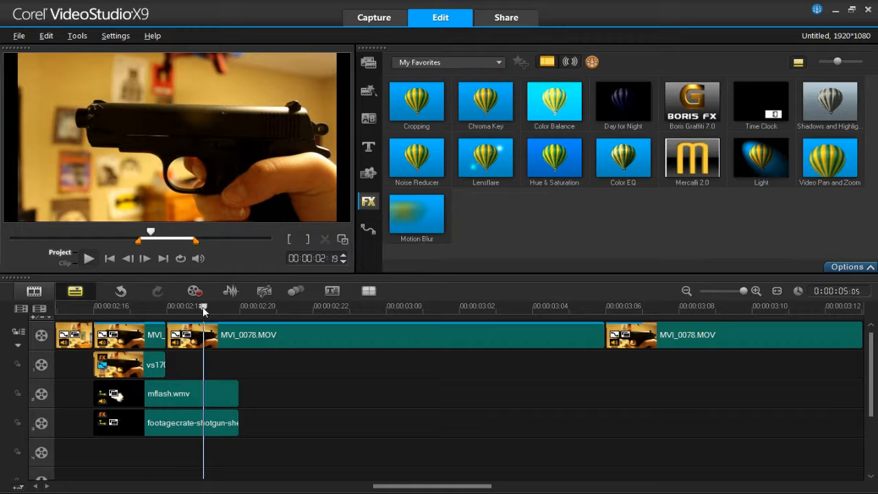
pyautogui.click(155, 425)
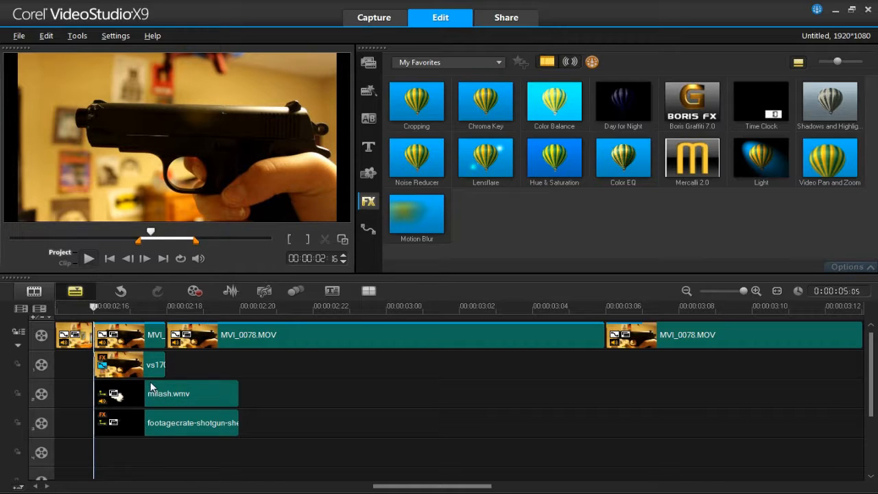
pyautogui.click(151, 387)
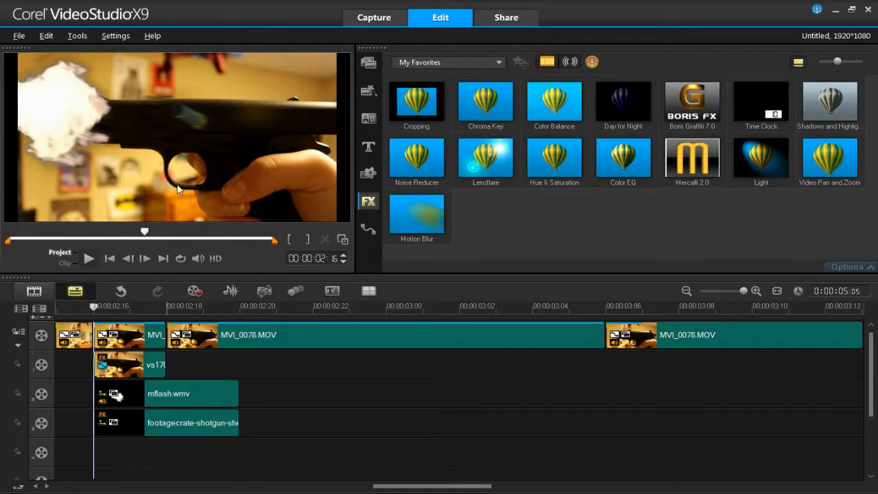
pyautogui.click(145, 260)
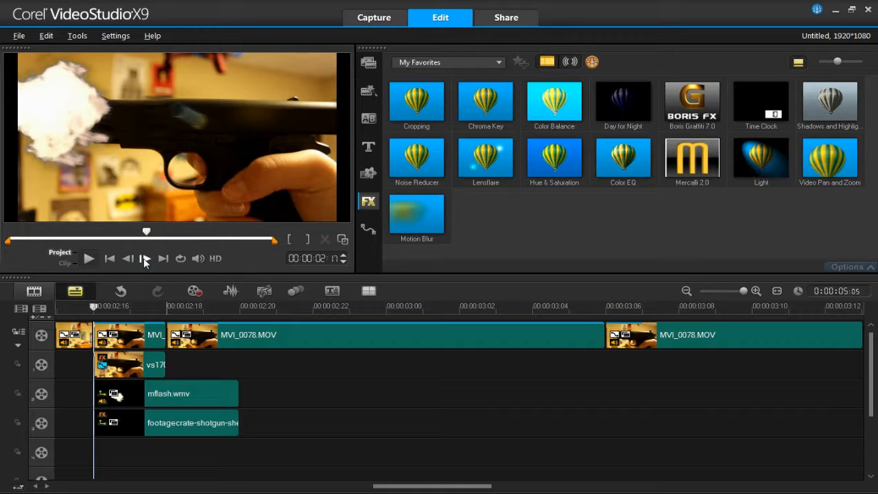
pyautogui.click(144, 258)
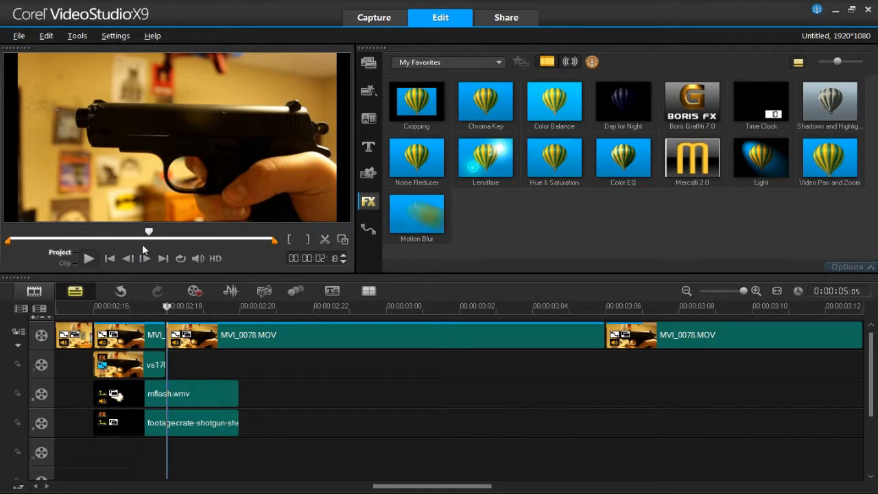
# - Place the Shotgun_Blast MP3 from the Trials folder on the music track where the muzzle flash starts, and apply a fade-out
pyautogui.click(375, 66)
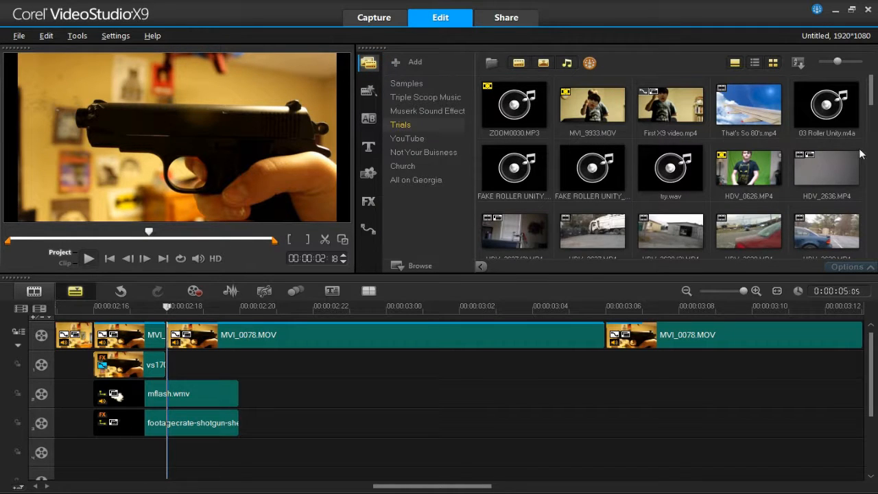
pyautogui.moveTo(872, 98); pyautogui.dragTo(869, 233)
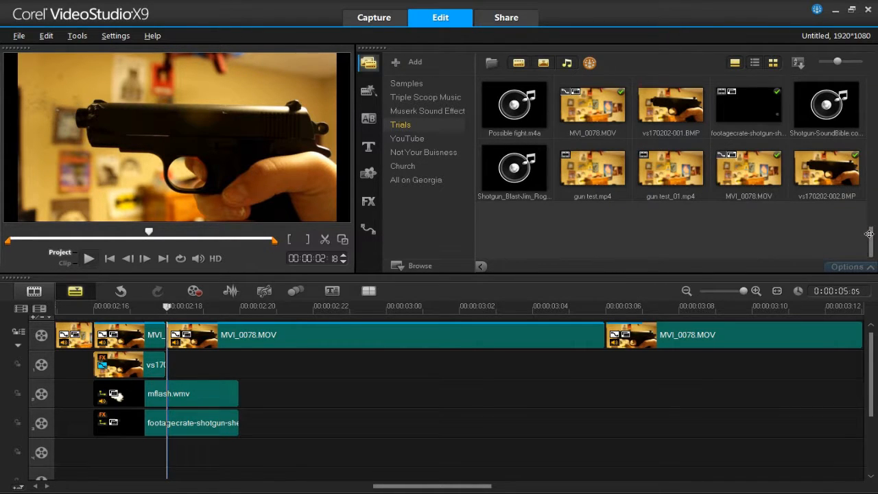
pyautogui.moveTo(742, 291); pyautogui.dragTo(734, 291)
pyautogui.moveTo(511, 179); pyautogui.dragTo(382, 459)
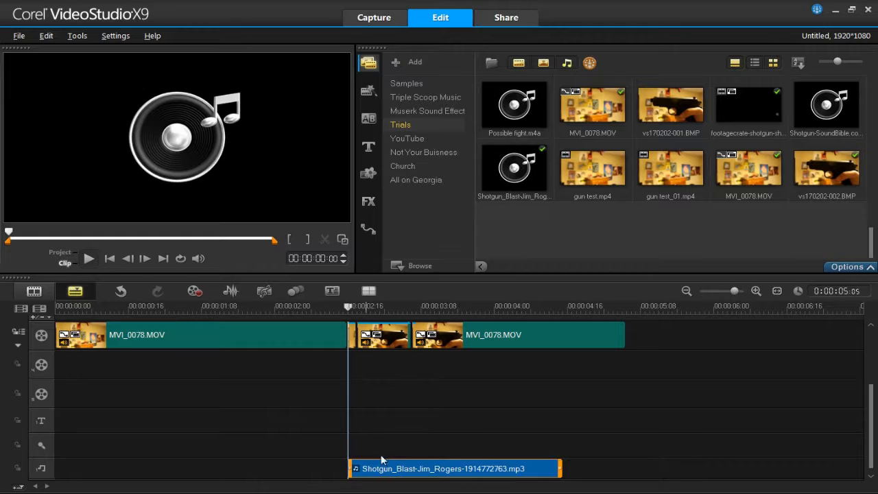
pyautogui.rightClick(529, 473)
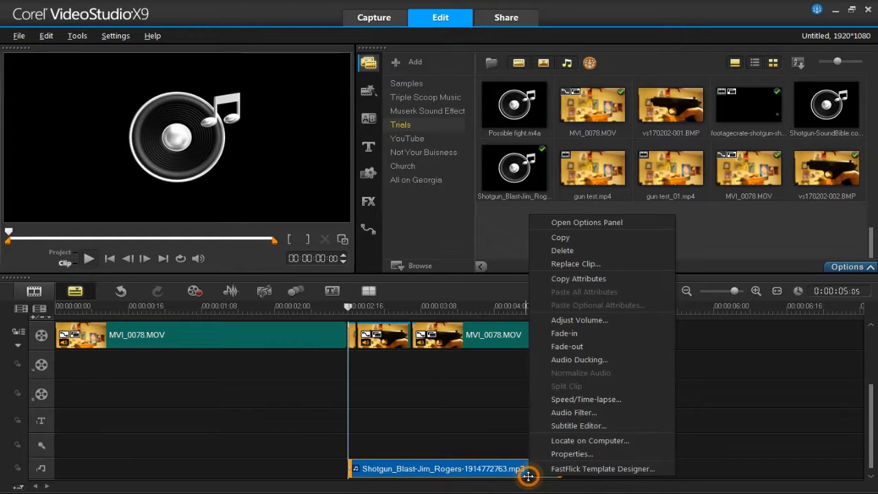
pyautogui.click(554, 346)
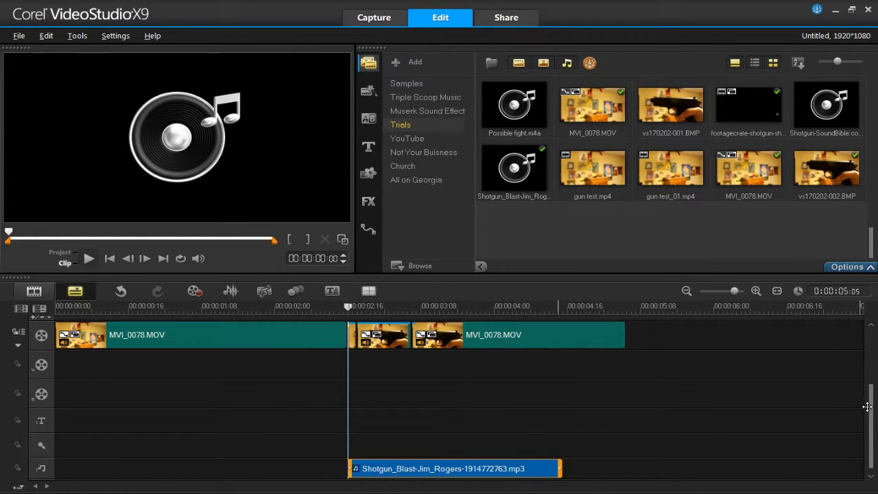
# - Move the playhead back to 00:00:01:23, ahead of the muzzle flash, to review the shot
pyautogui.scroll(3, 867, 406)
pyautogui.click(263, 413)
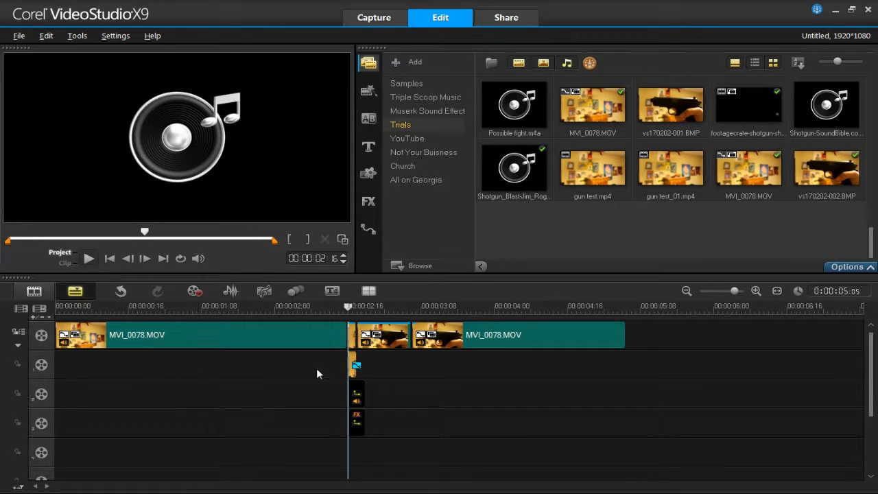
pyautogui.click(270, 306)
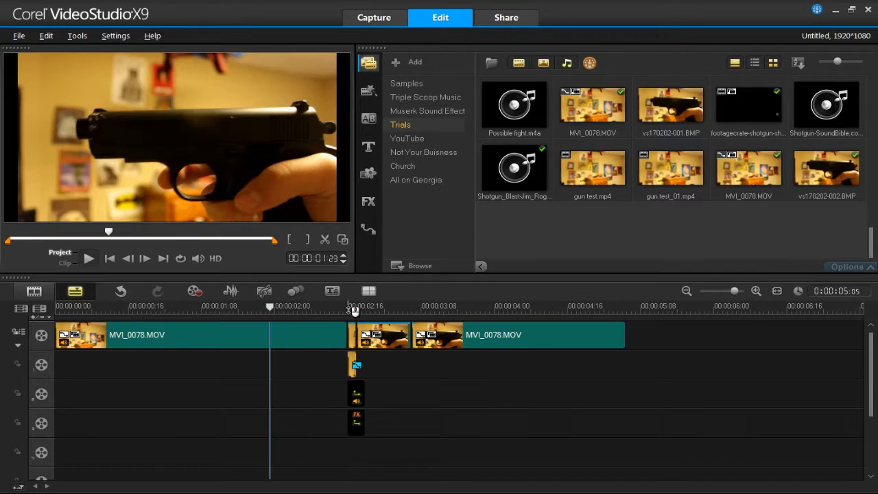